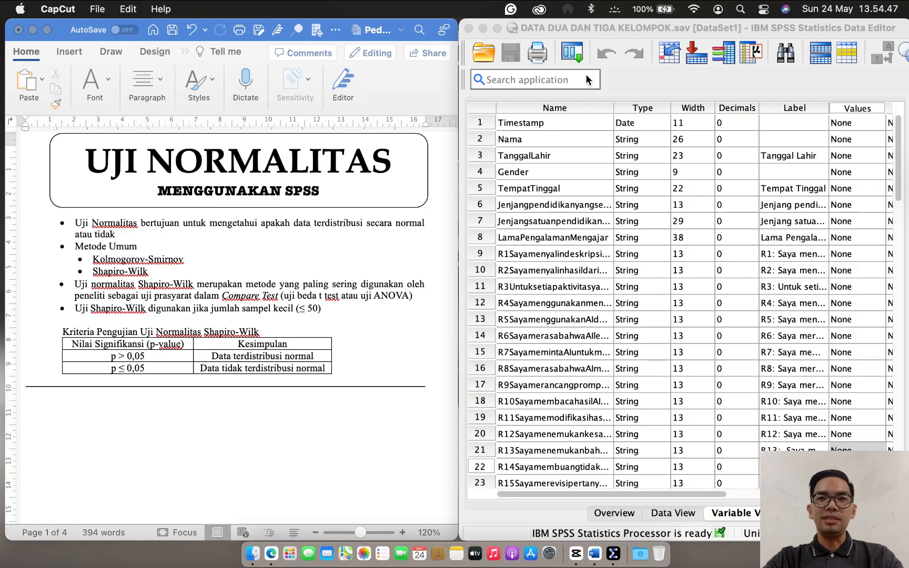
Expand the SPSS Data Editor to full screen and open the Explore analysis under descriptive statistics.
click(608, 28)
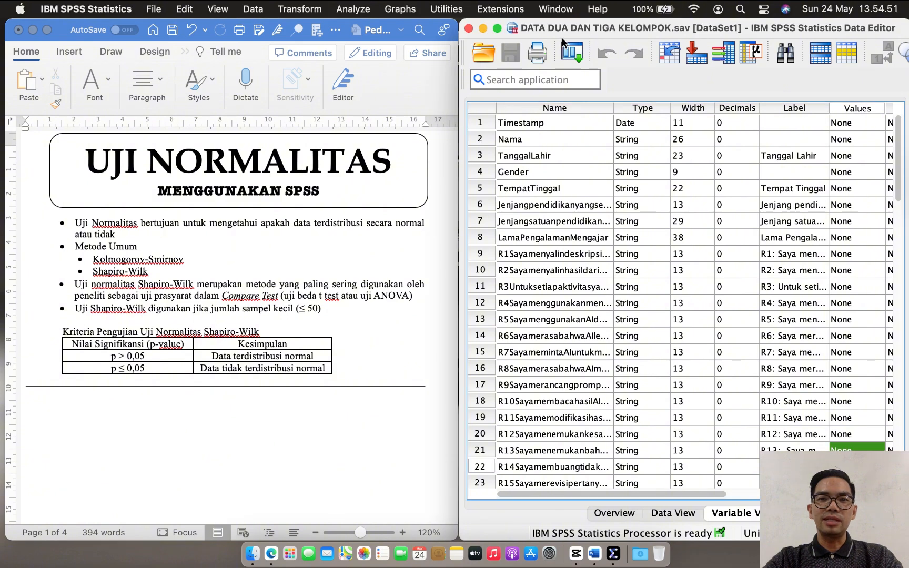
click(498, 30)
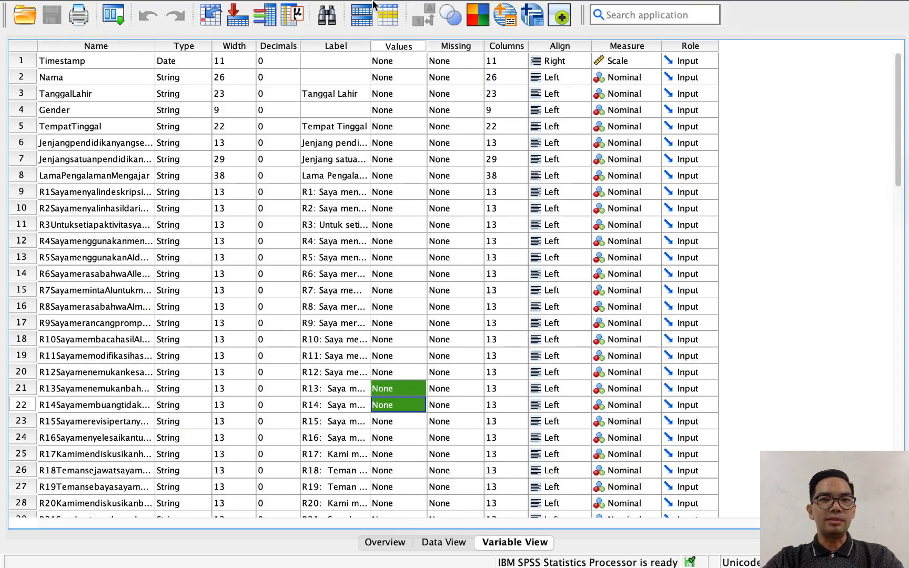
mouse_move(368, 11)
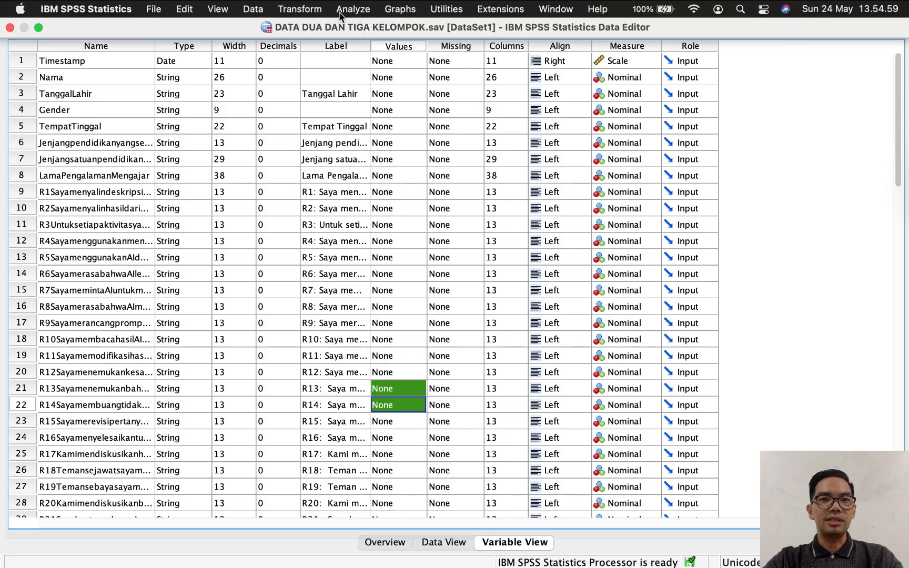
click(358, 11)
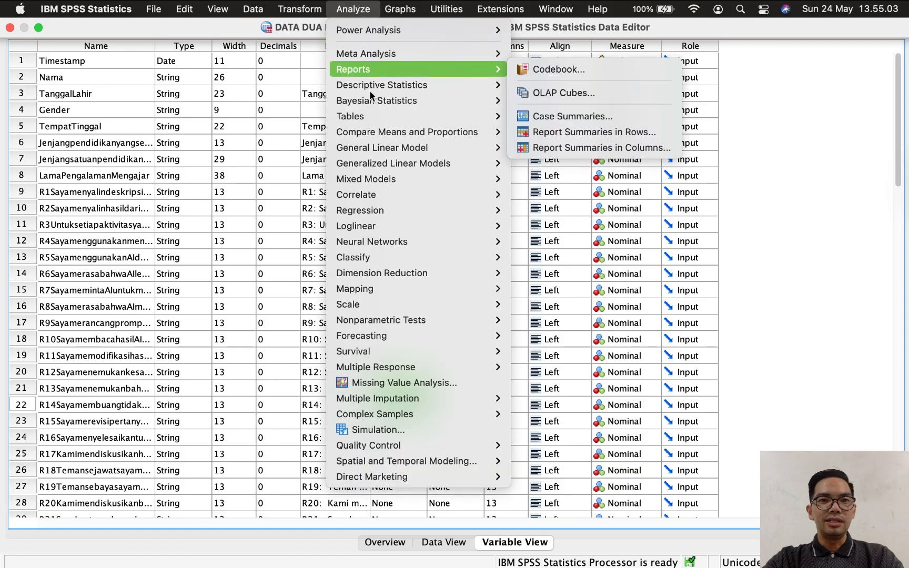
mouse_move(377, 87)
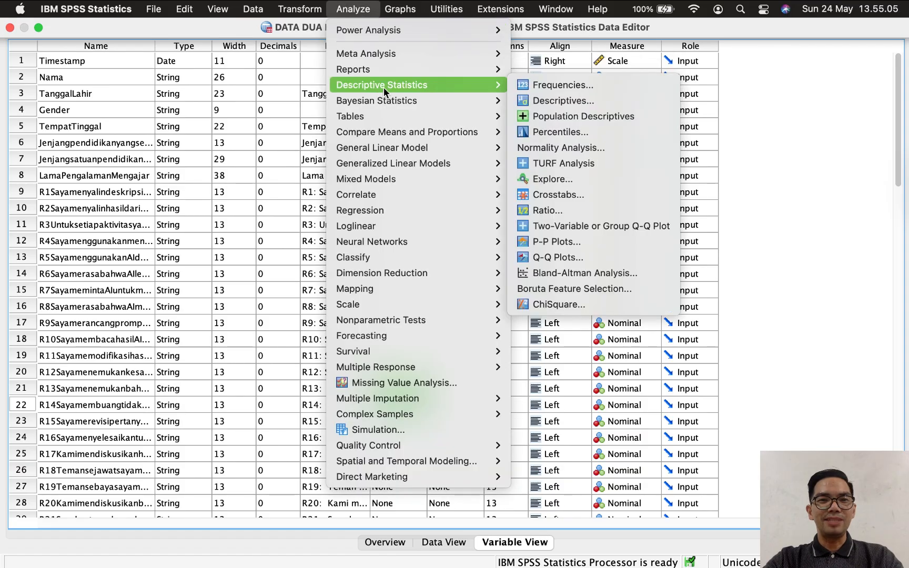
click(553, 181)
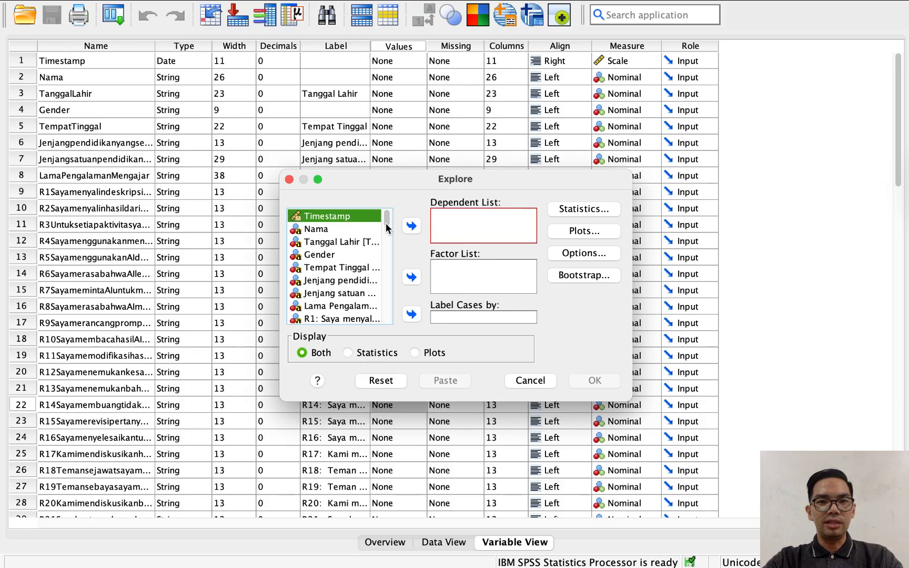
Set TOTAL as the dependent variable and GenderJK [JK] as the factor for the Explore analysis.
scroll(381, 255, down, 12)
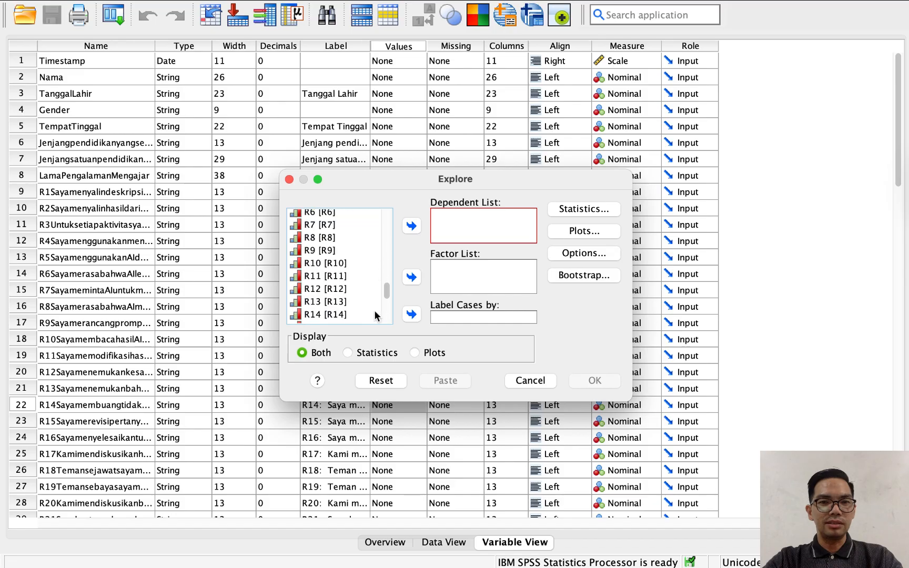
scroll(374, 316, down, 5)
click(319, 292)
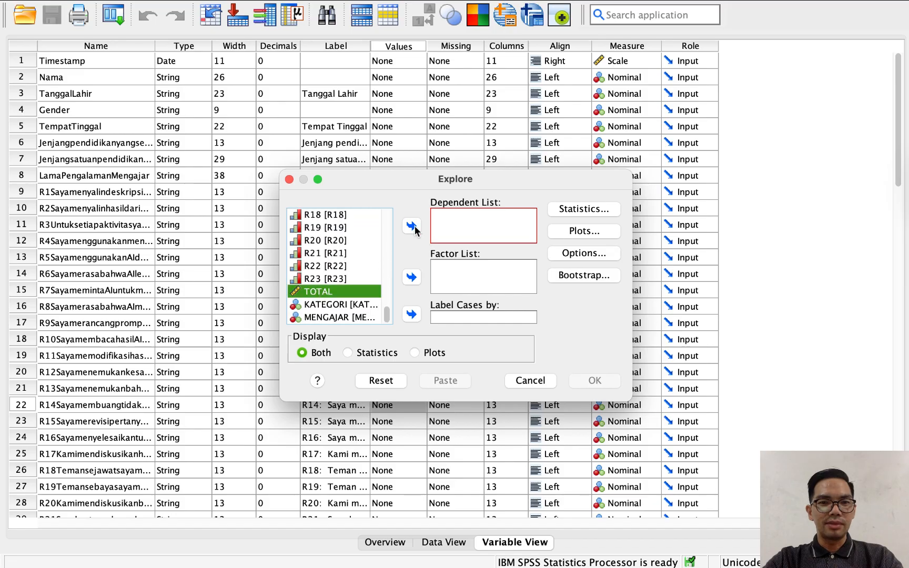
click(413, 227)
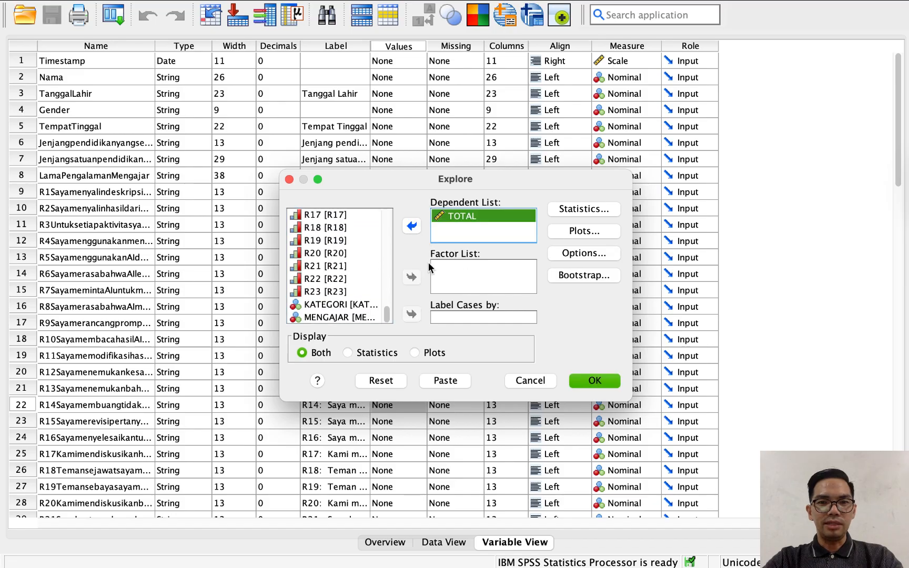
scroll(389, 308, up, 5)
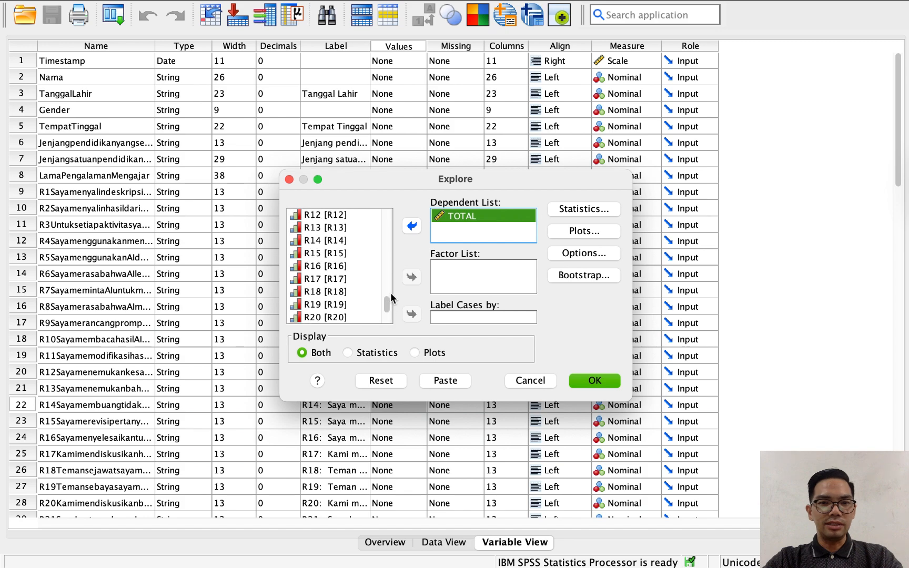
scroll(392, 273, up, 4)
click(354, 277)
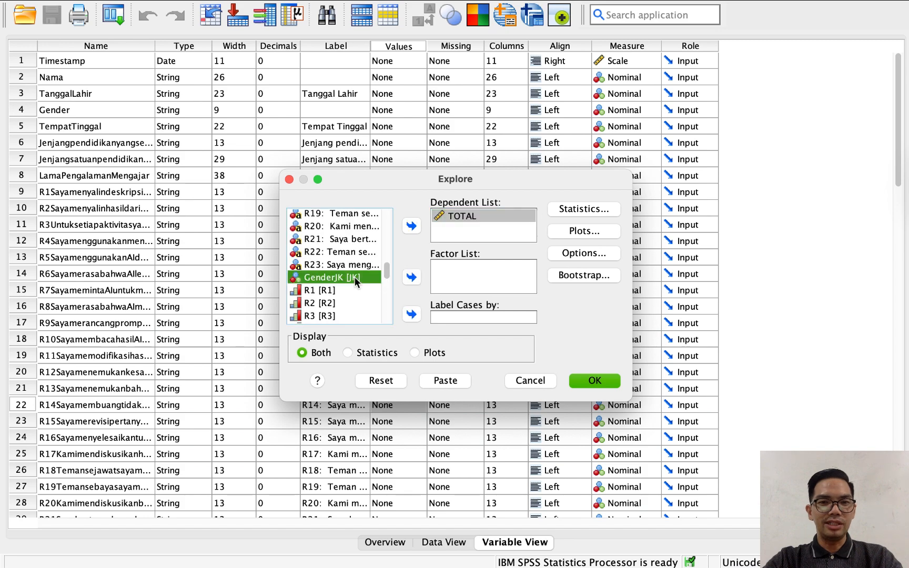
click(413, 278)
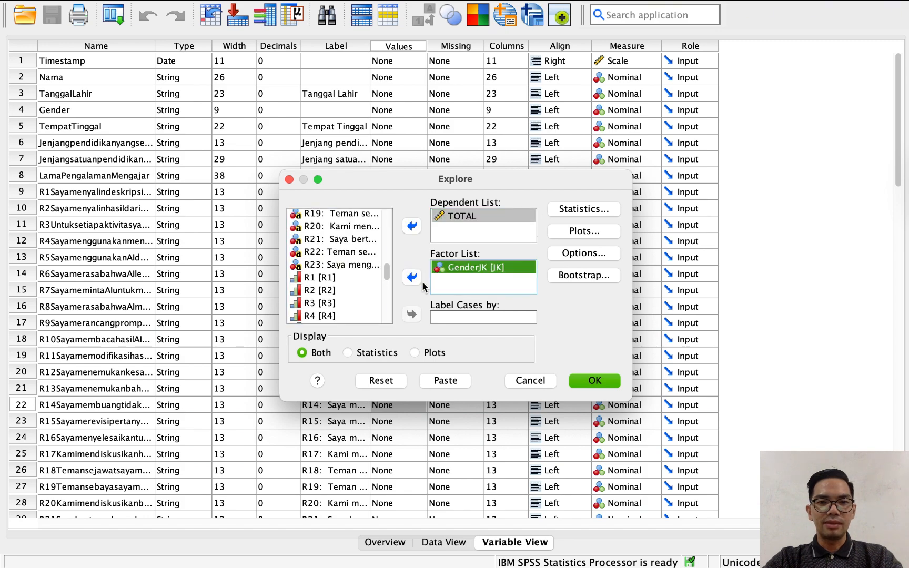
Enable normality plots with tests and the histogram in the Explore plot options, and run the analysis.
click(578, 231)
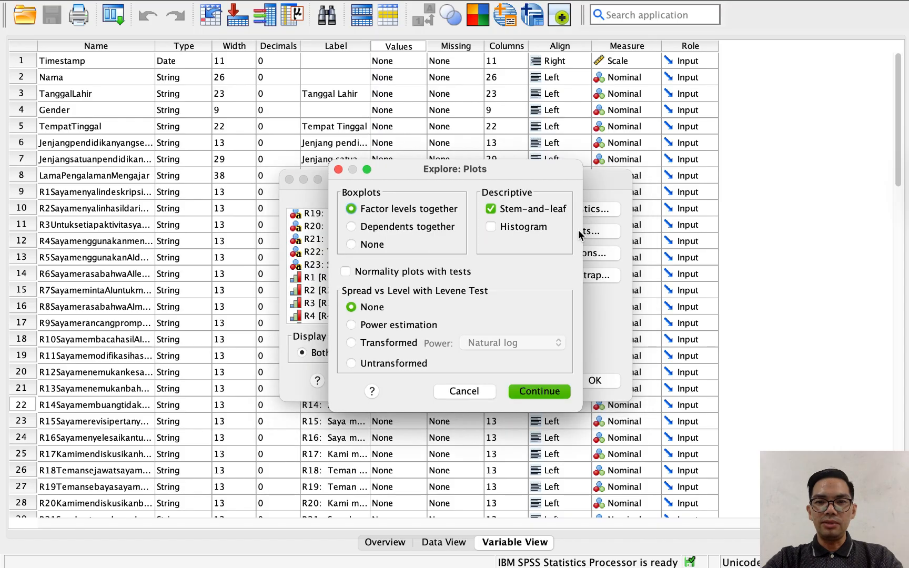
click(345, 272)
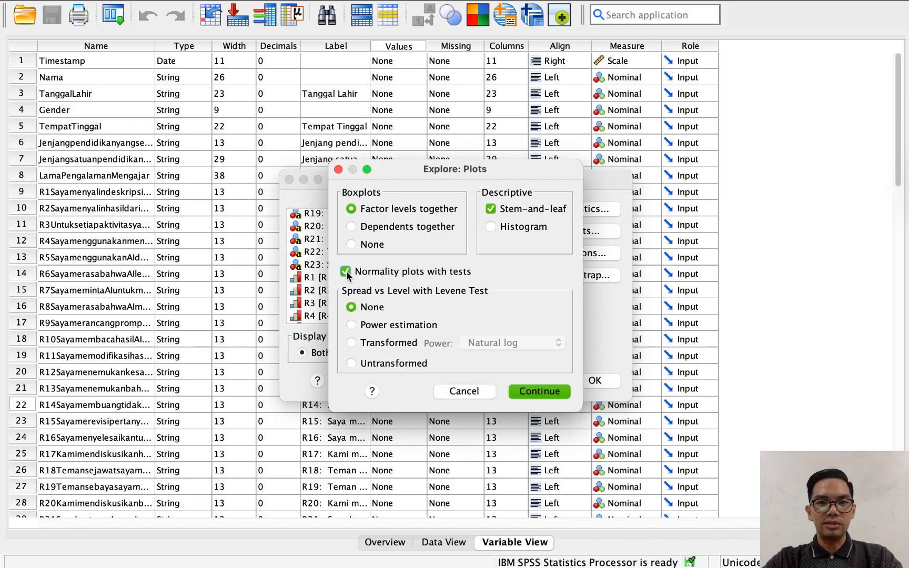
click(491, 227)
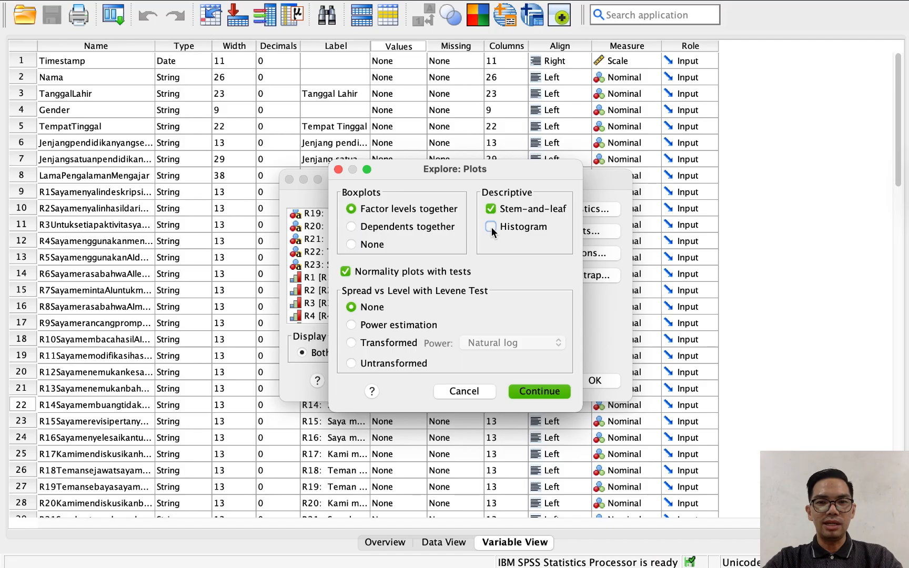
click(527, 389)
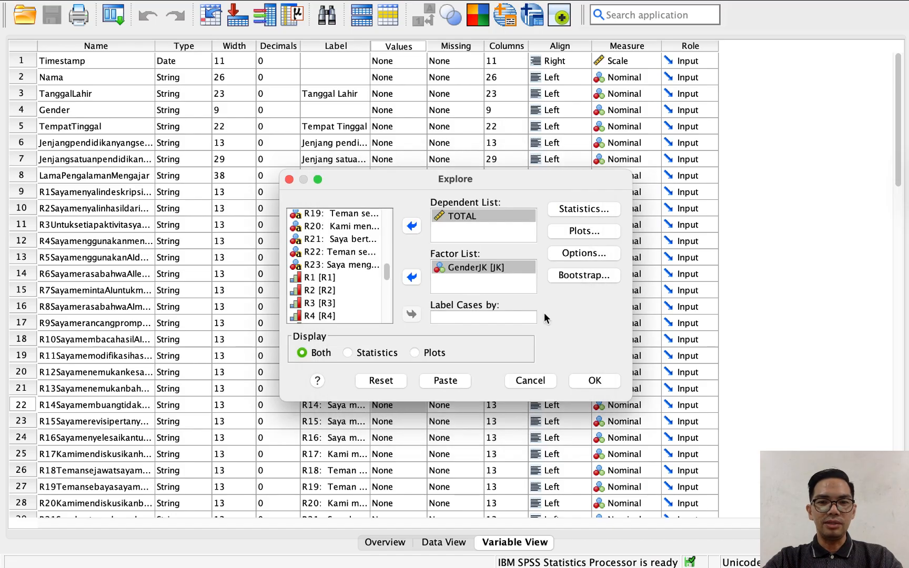
click(599, 385)
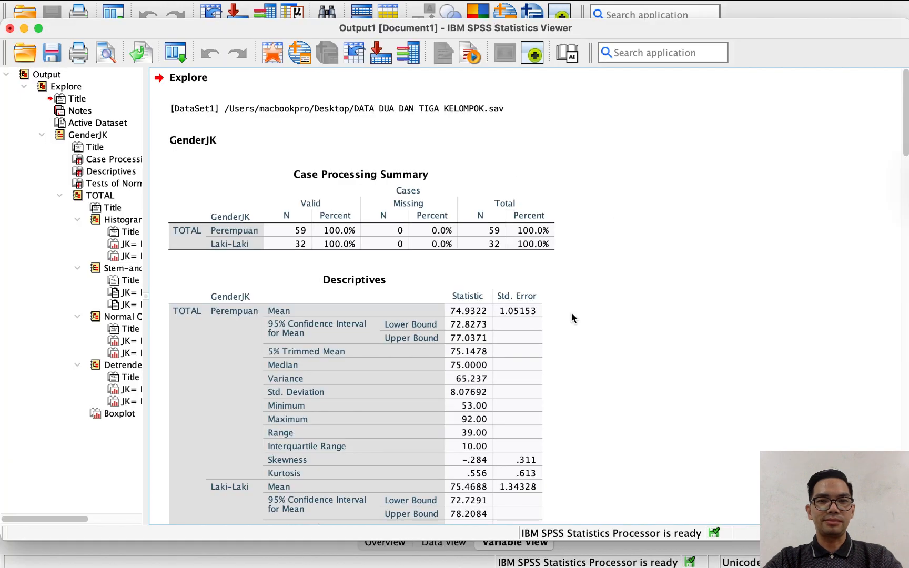
Examine the Tests of Normality table in the Explore output for the two gender groups.
scroll(571, 313, down, 8)
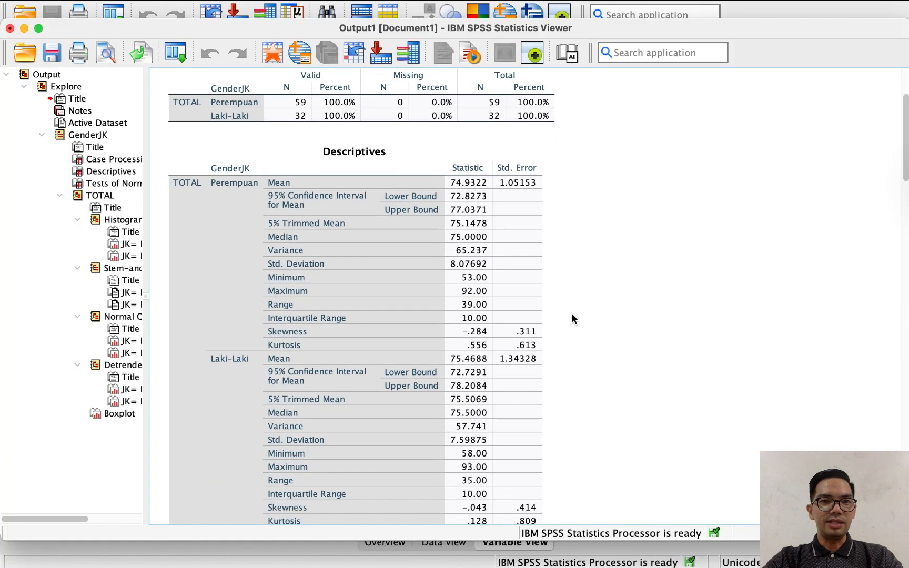
scroll(571, 317, down, 3)
click(318, 161)
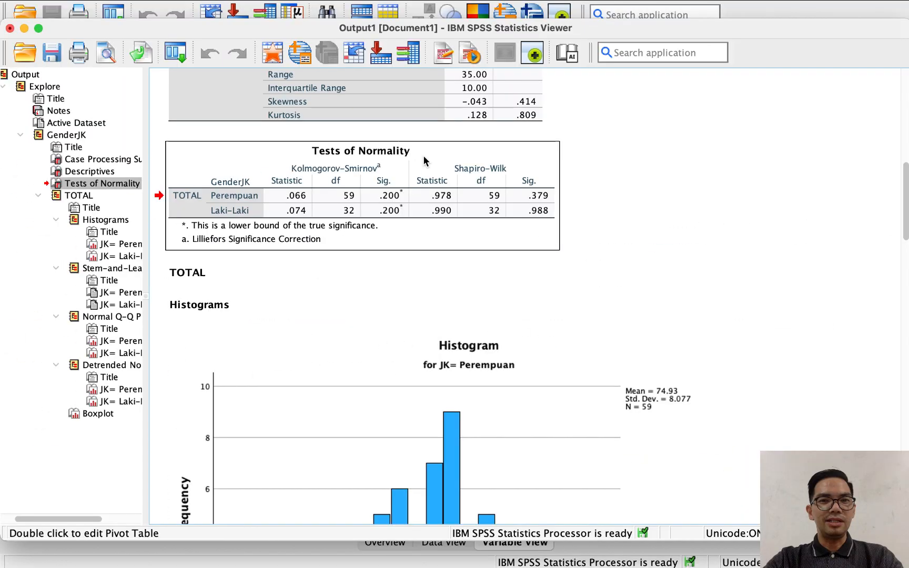
click(505, 261)
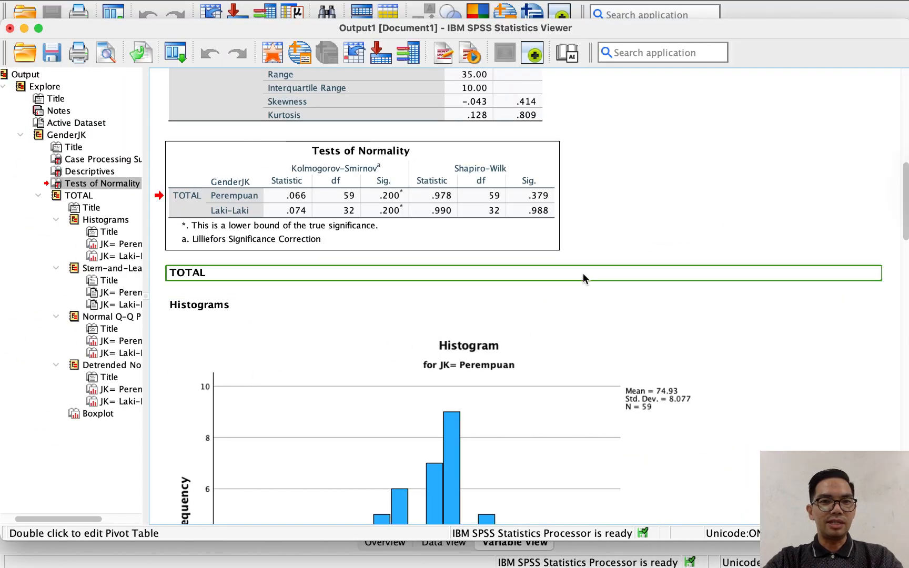
click(583, 272)
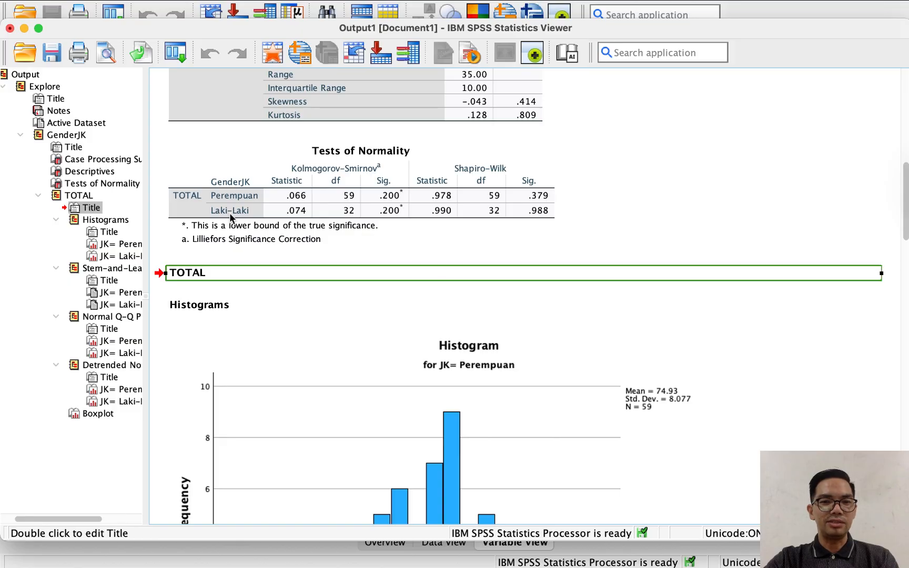
Minimize the output window and review the Shapiro-Wilk decision criteria table in the Word document.
click(24, 29)
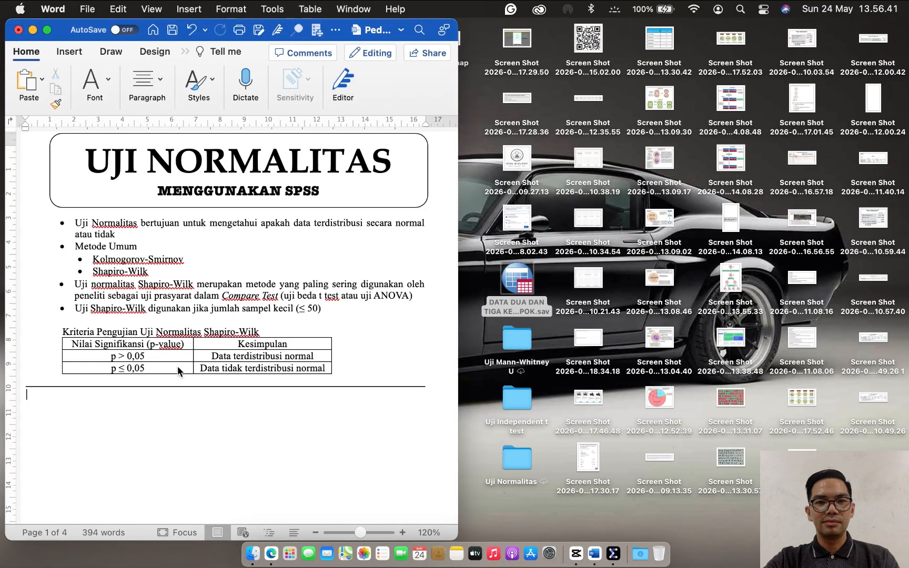
scroll(179, 369, down, 1)
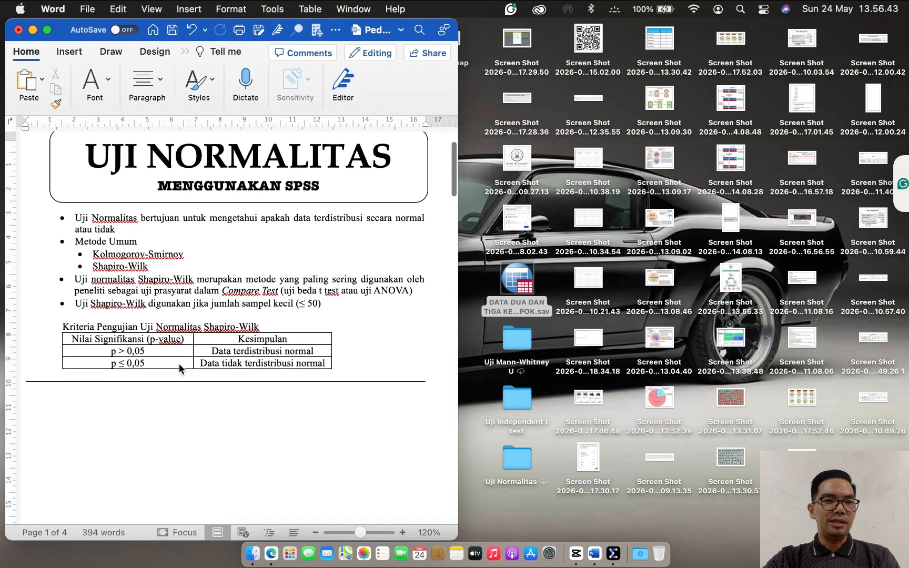
scroll(179, 368, down, 2)
scroll(179, 370, down, 4)
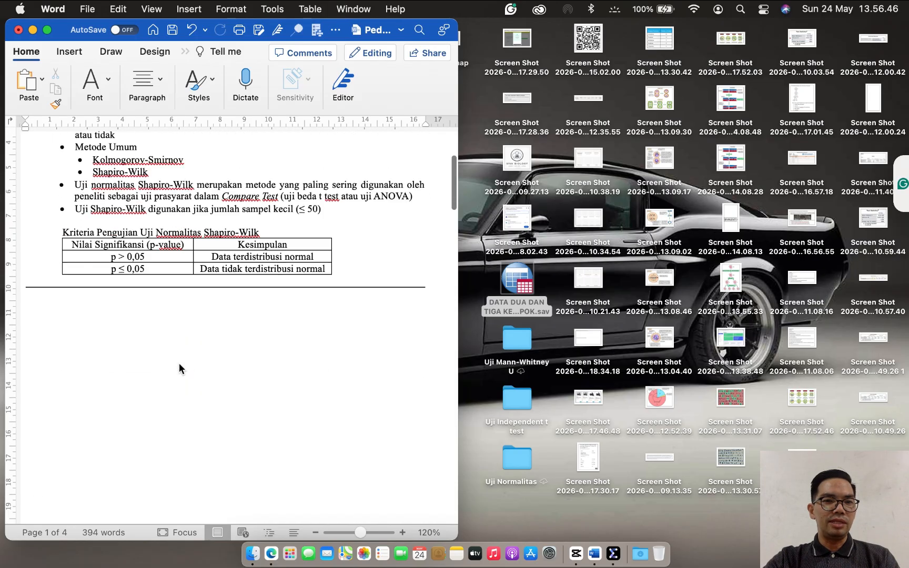
scroll(178, 368, down, 2)
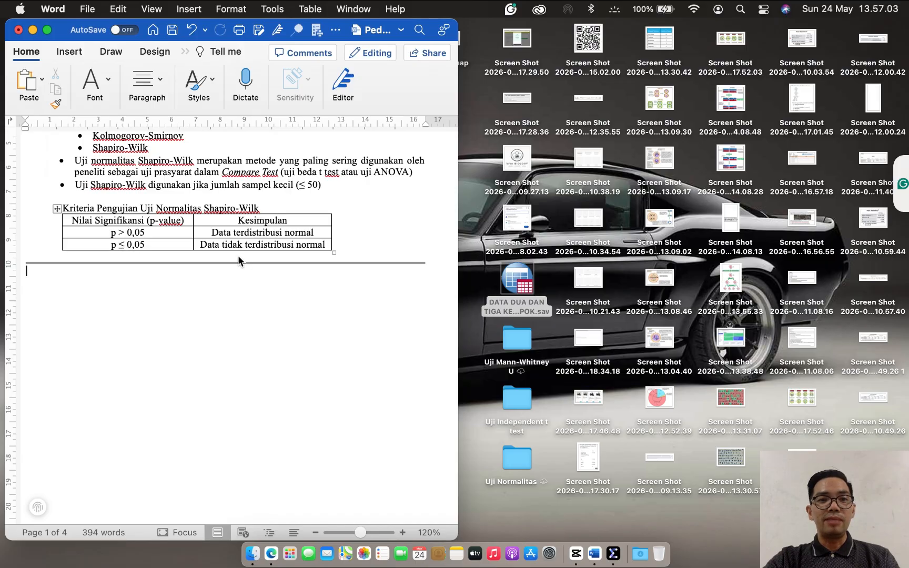
Return to the SPSS output, reposition and widen its window to fit the Tests of Normality table, and examine the Shapiro-Wilk columns.
click(612, 551)
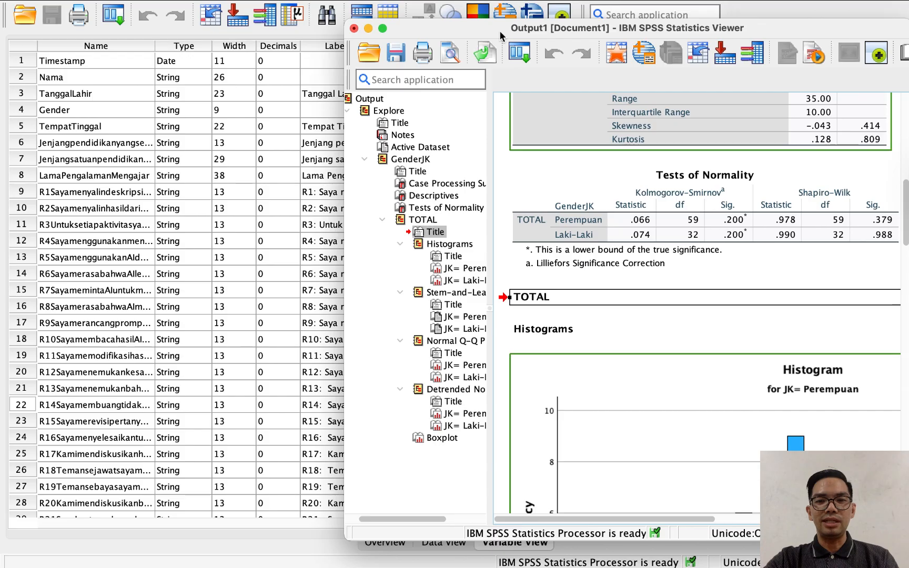
drag(383, 21, 72, 21)
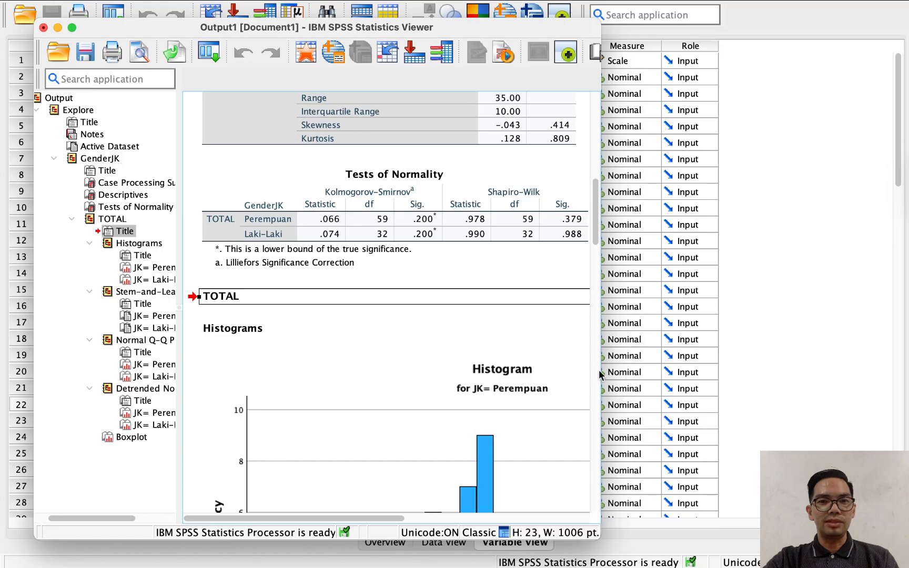
drag(601, 368, 657, 362)
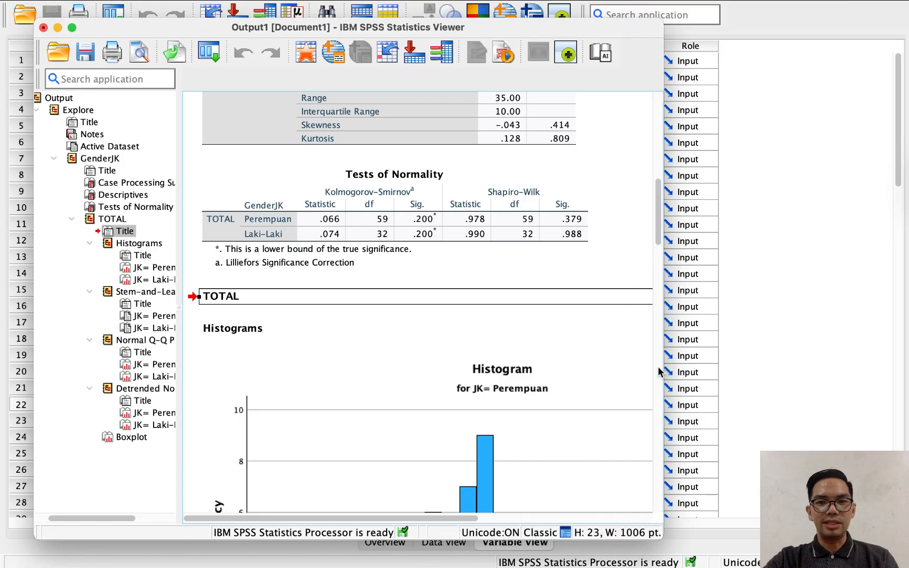
click(479, 198)
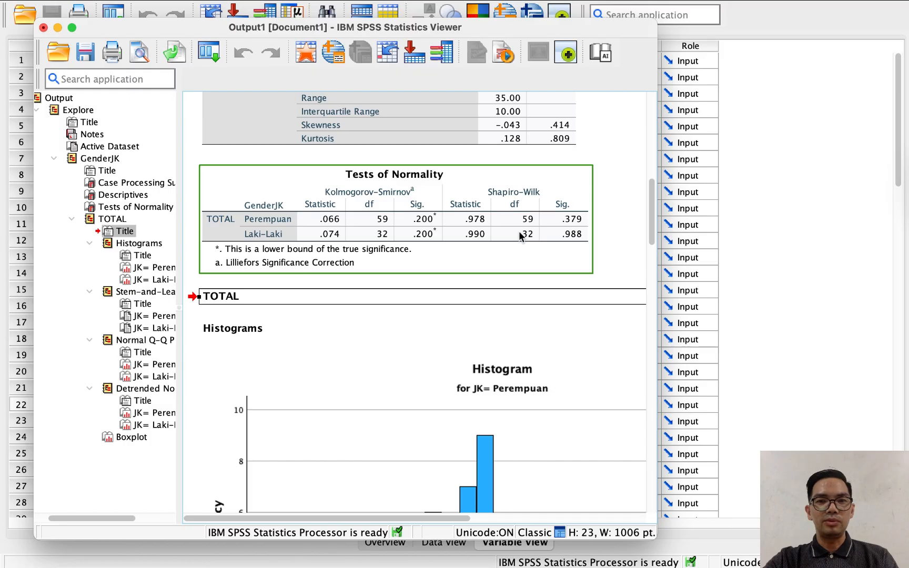
click(577, 176)
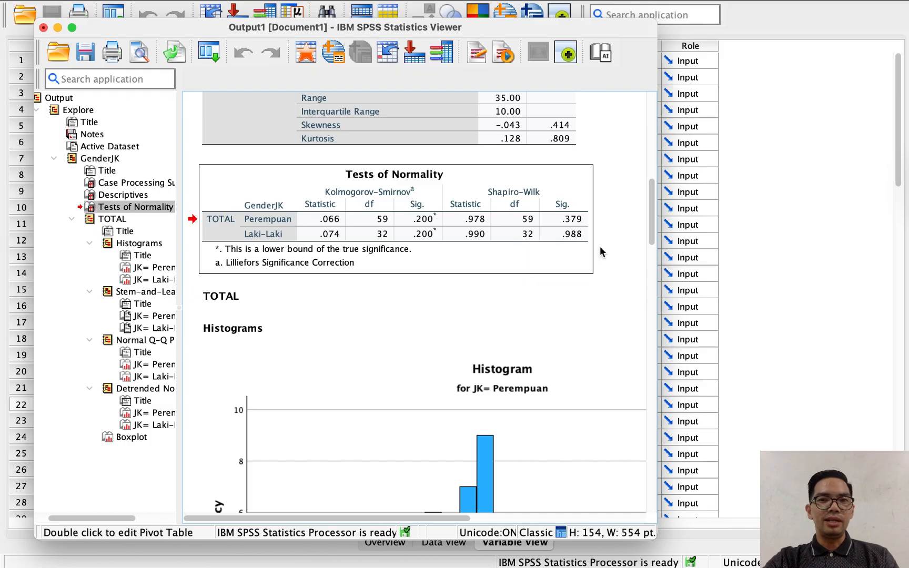
click(605, 274)
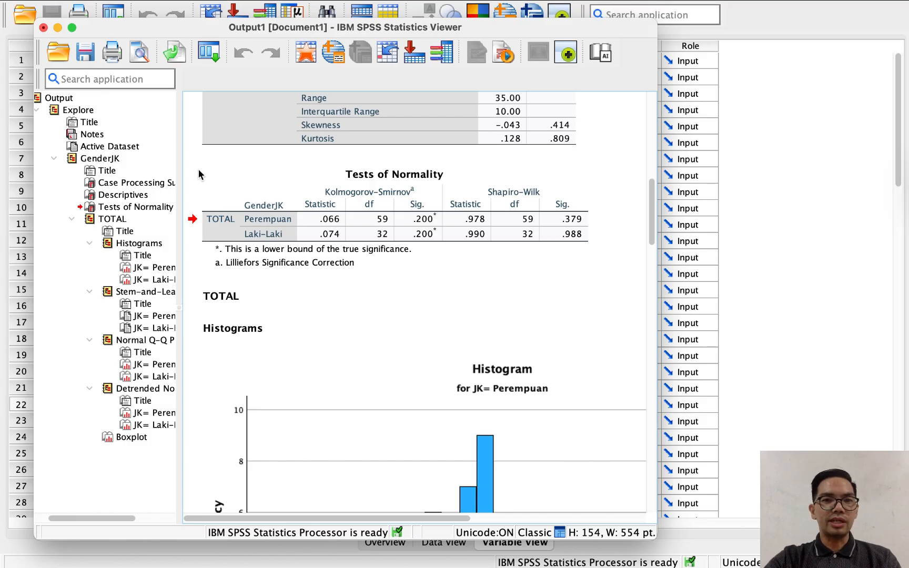
Capture a screenshot of the whole Tests of Normality table including its footnotes, save it, and switch to the Word document.
drag(199, 168, 590, 269)
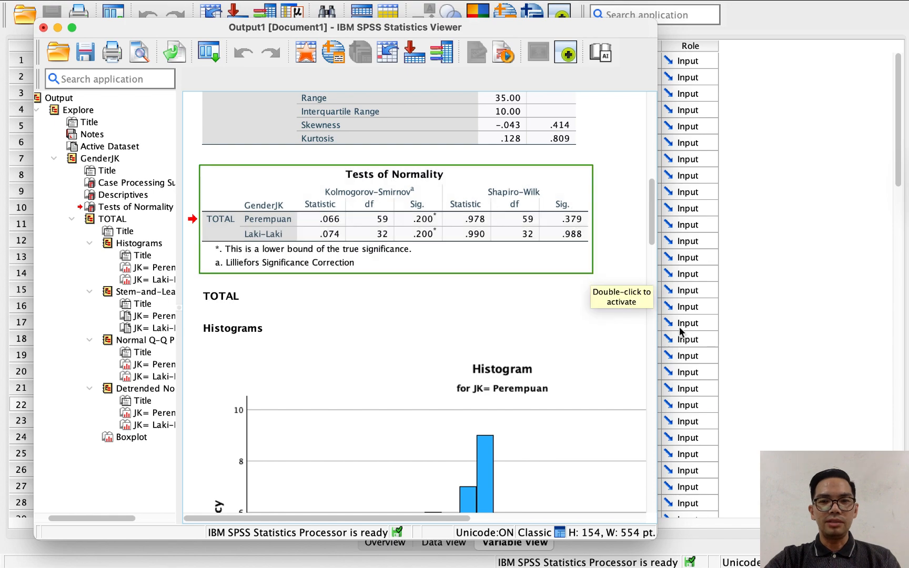
click(836, 528)
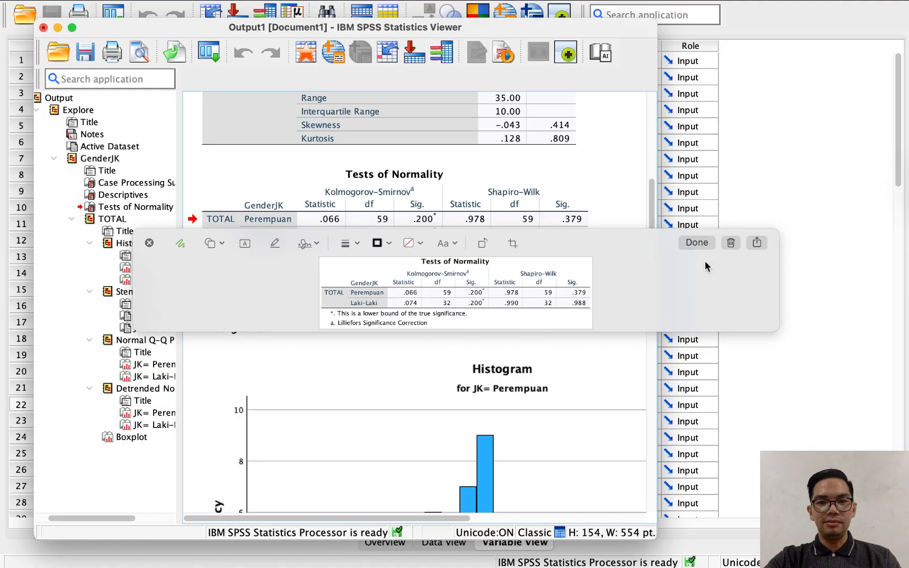
click(703, 243)
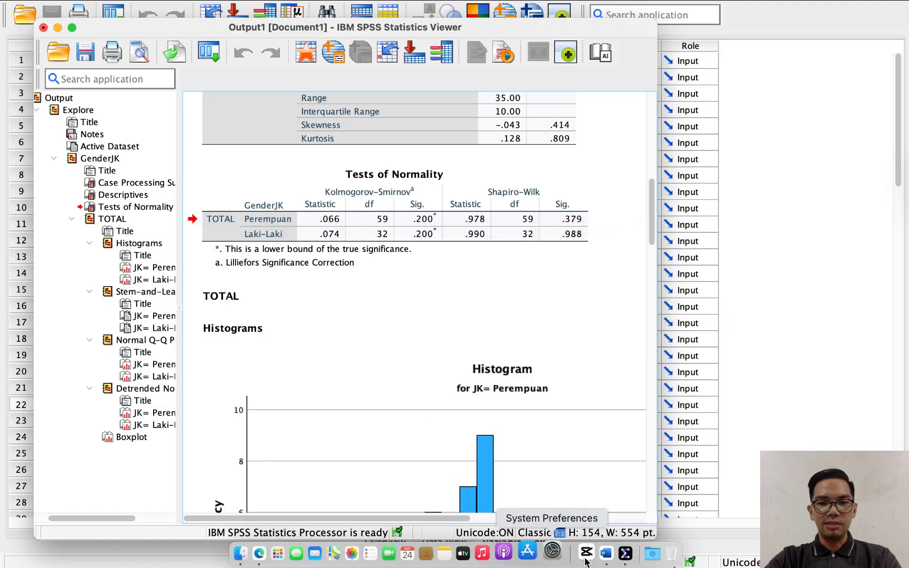
click(605, 553)
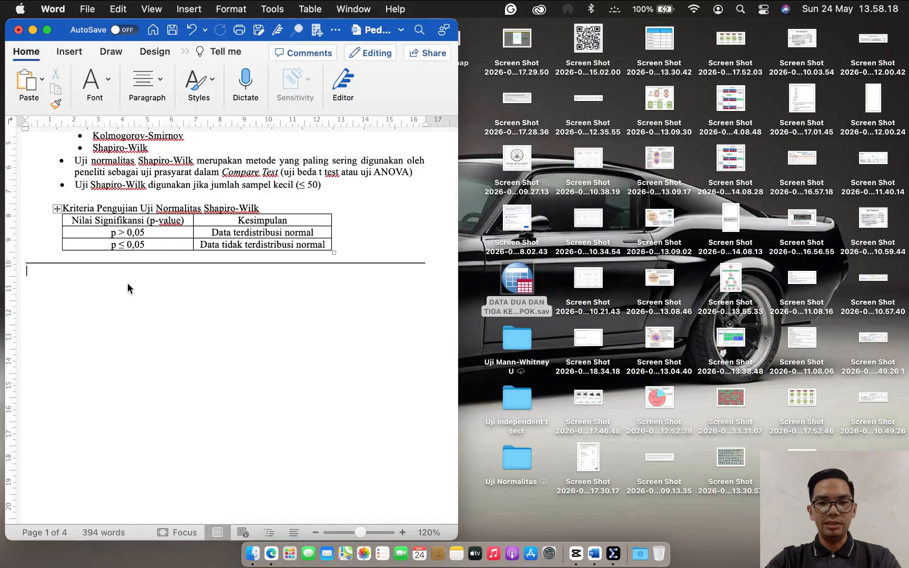
Add the left-aligned heading "Uji Normalitas Data 2 Kelompok" below the horizontal line under the criteria table and start a new line.
scroll(129, 281, down, 10)
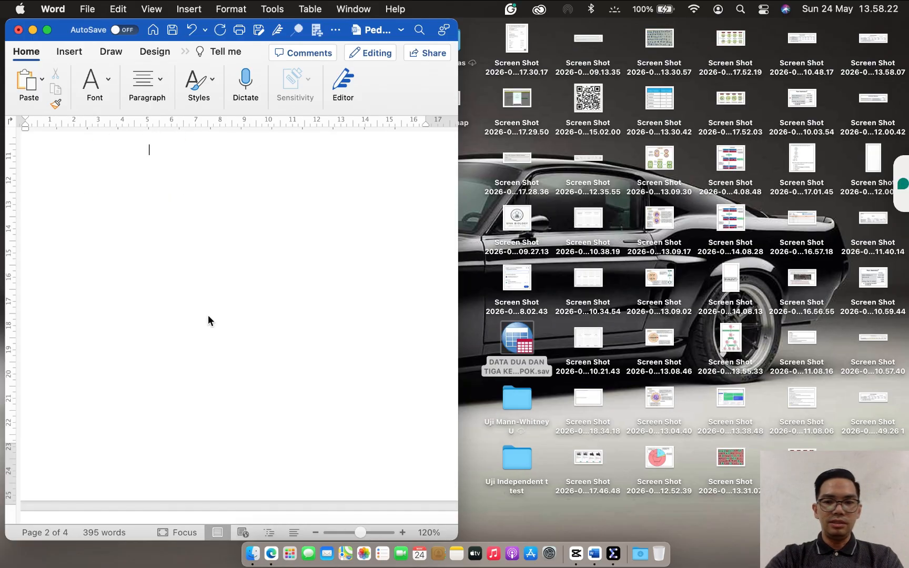
key(BackSpace)
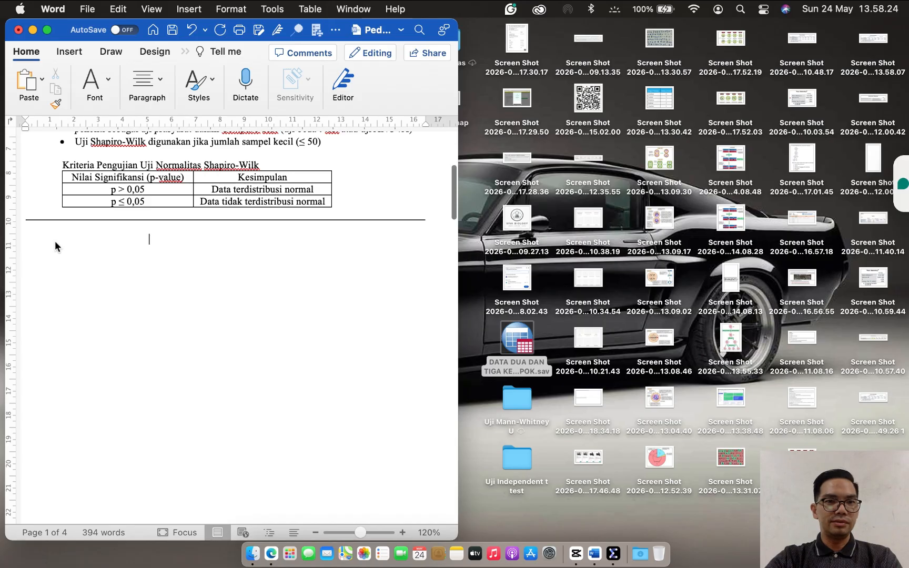
key(BackSpace)
text(U)
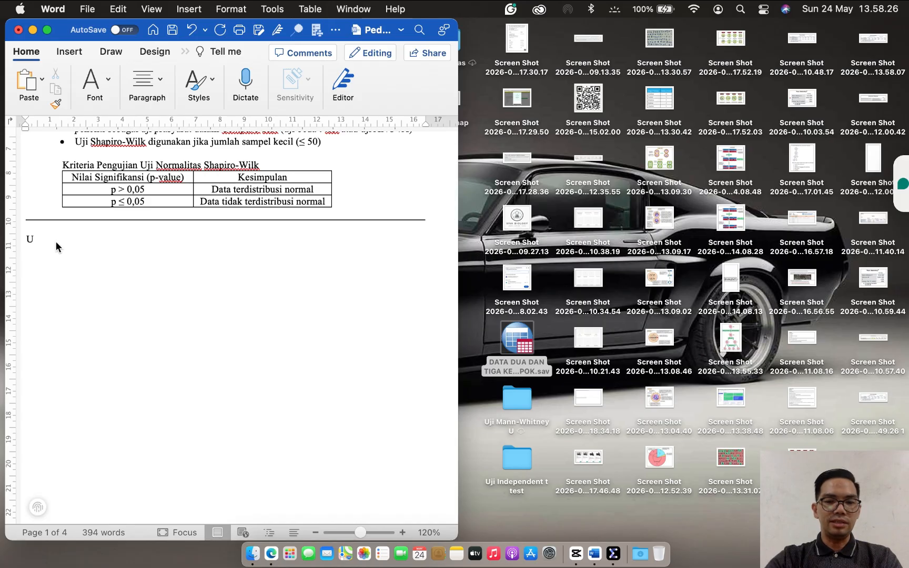
text(ji Nor)
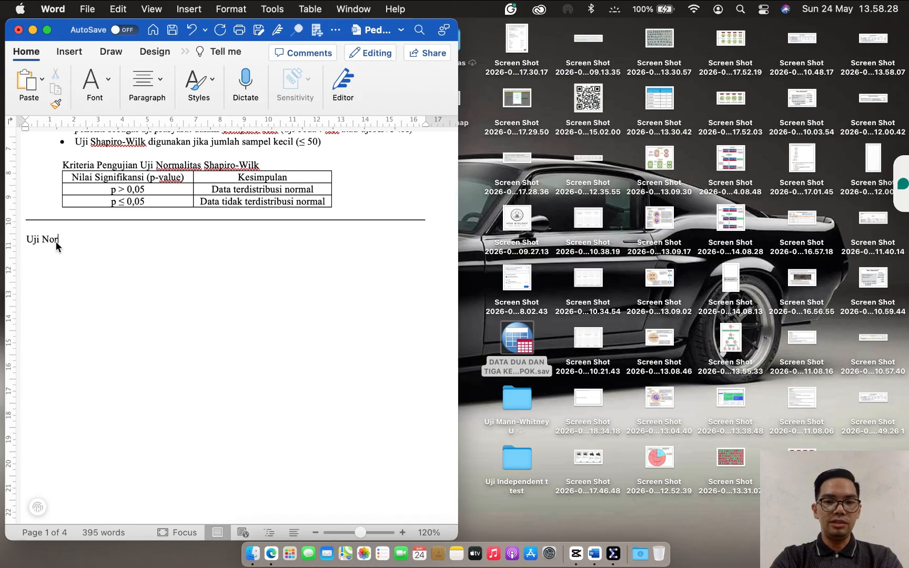
text(malitas )
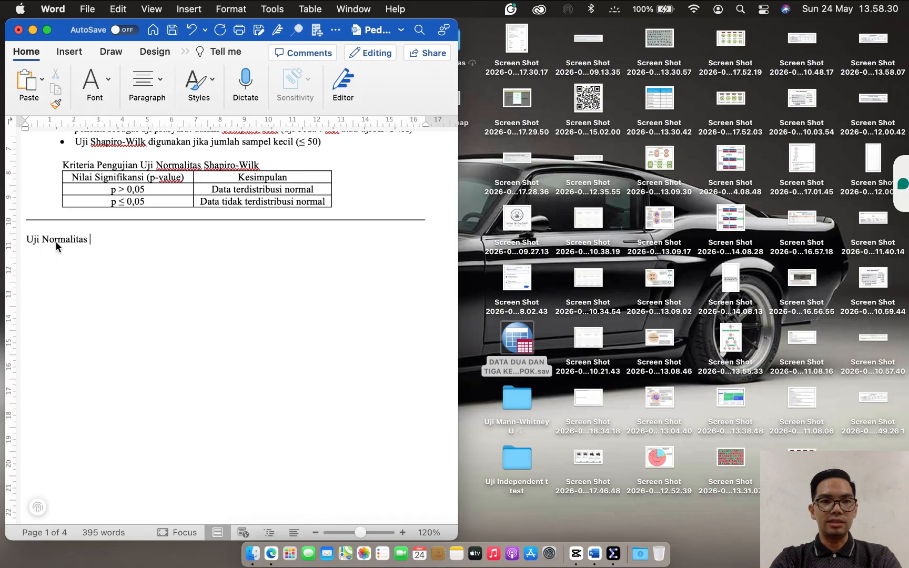
text(Data 2 )
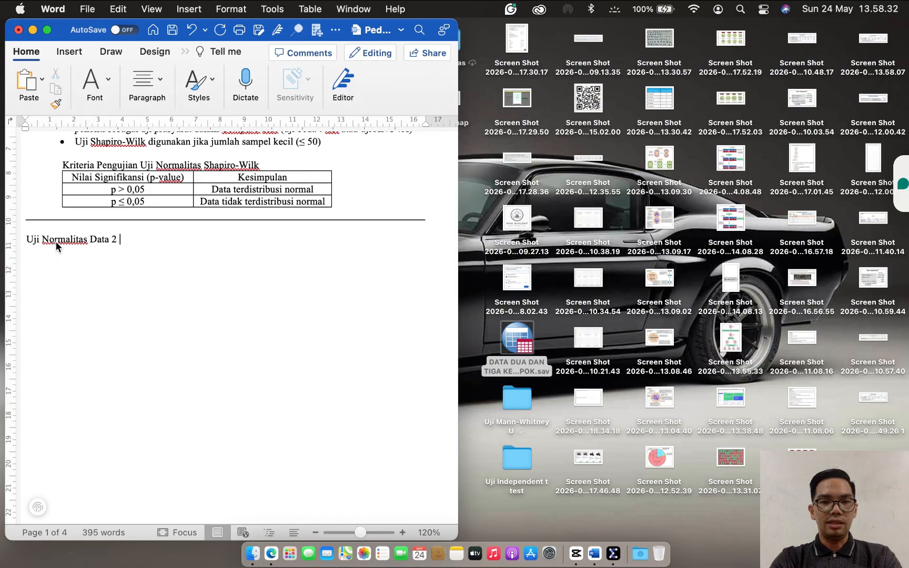
text(Kelomo)
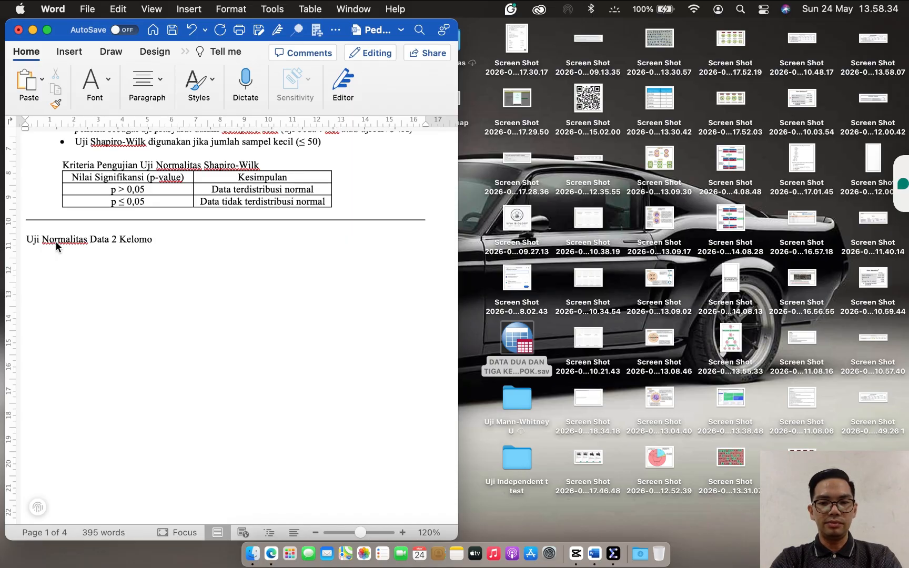
key(BackSpace)
text(pok)
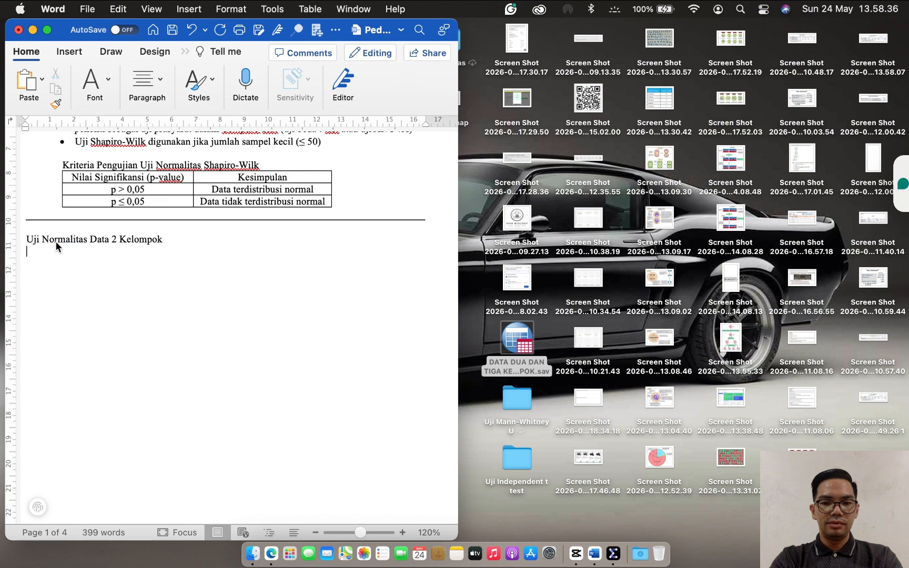
Paste the captured Tests of Normality table under the heading and leave a blank line beneath it for the interpretation.
key(super+v)
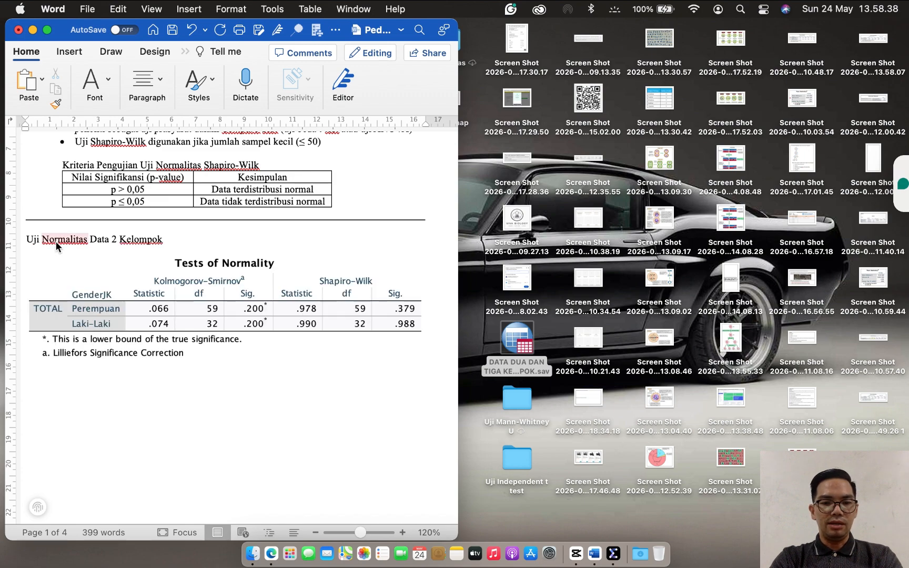
key(Return)
key(Return)
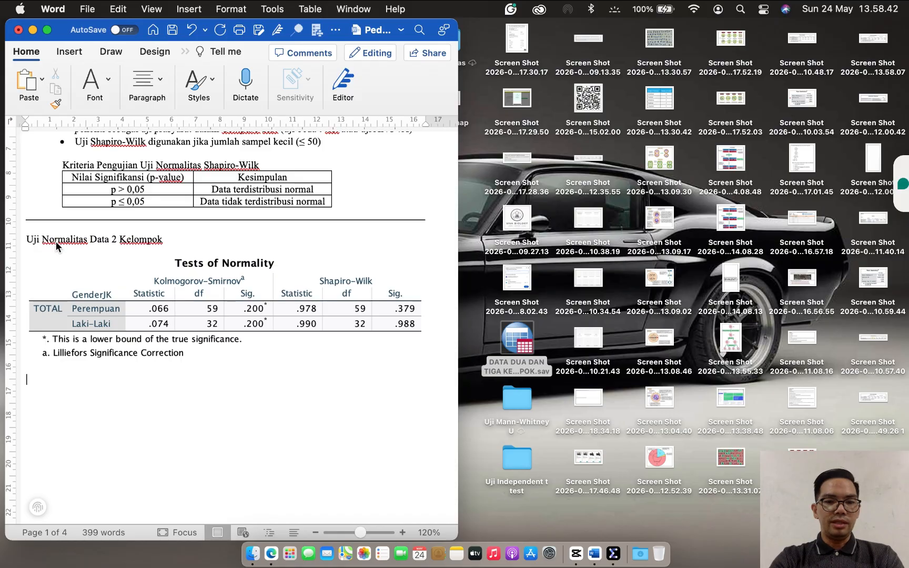
Begin the interpretation paragraph under the table with "Berdasarkan hasil uji normalitas menggunakan uji Saphiro-Wilk".
text(B)
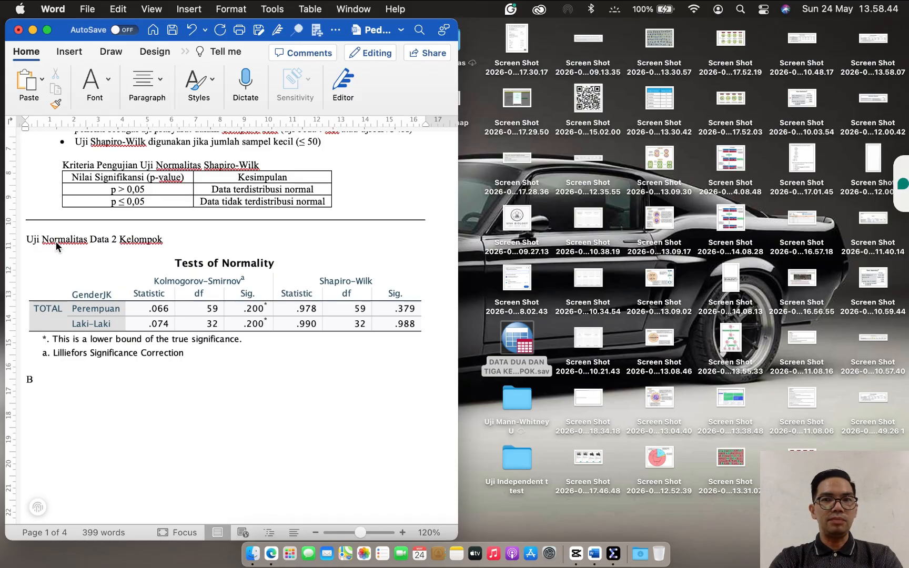
text(erdasarkan )
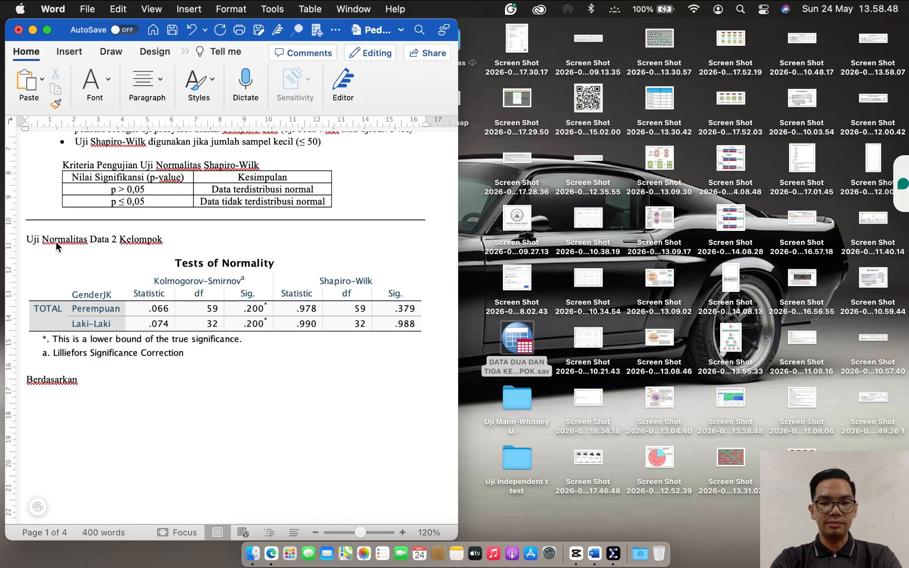
text(hasil uji )
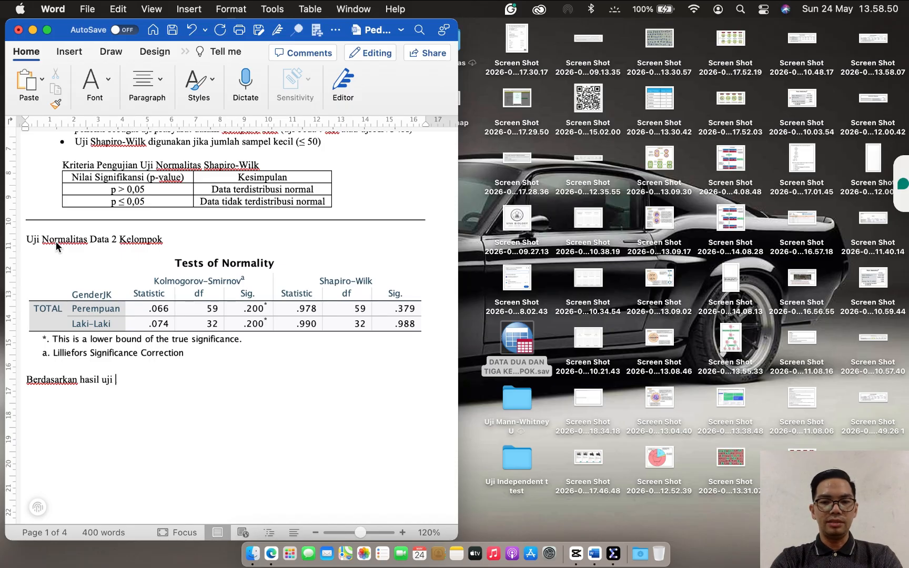
text(normalitas)
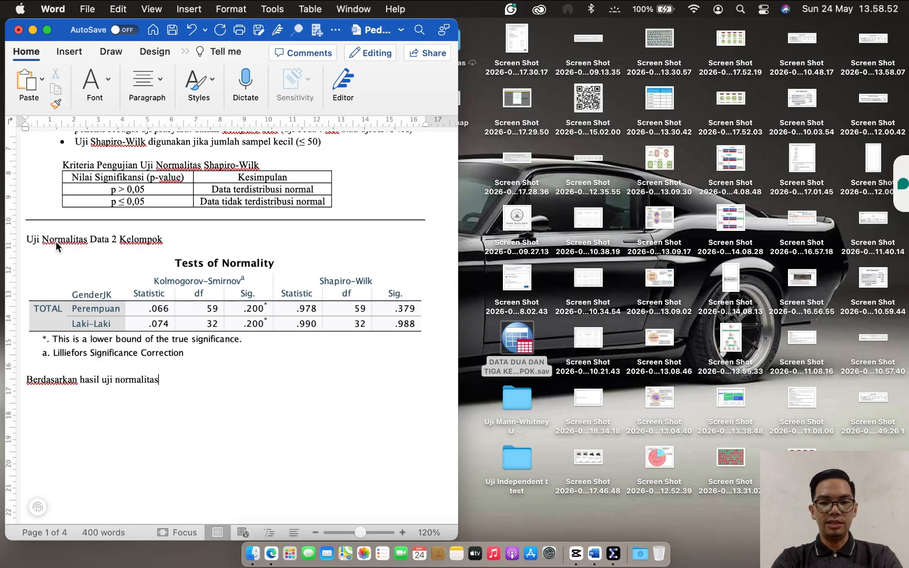
text( meng)
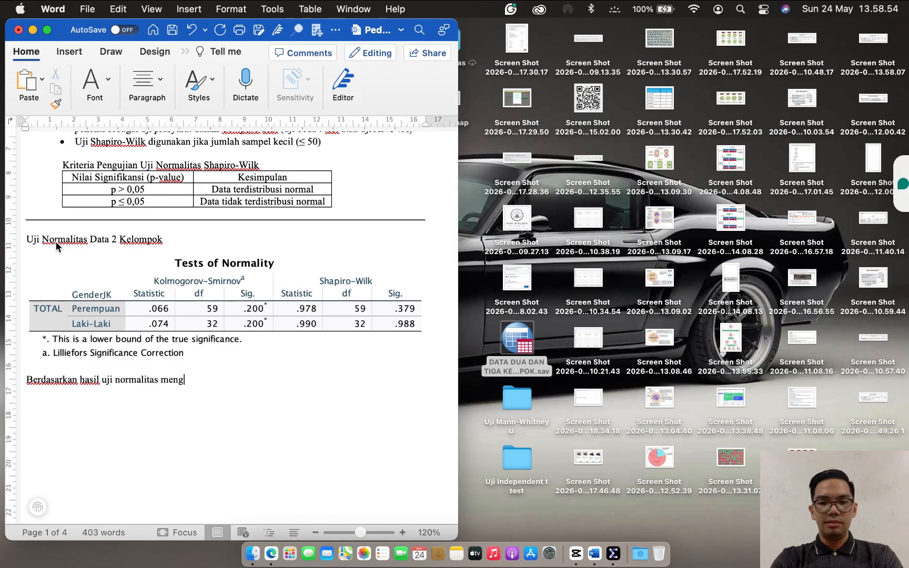
text(gunakan )
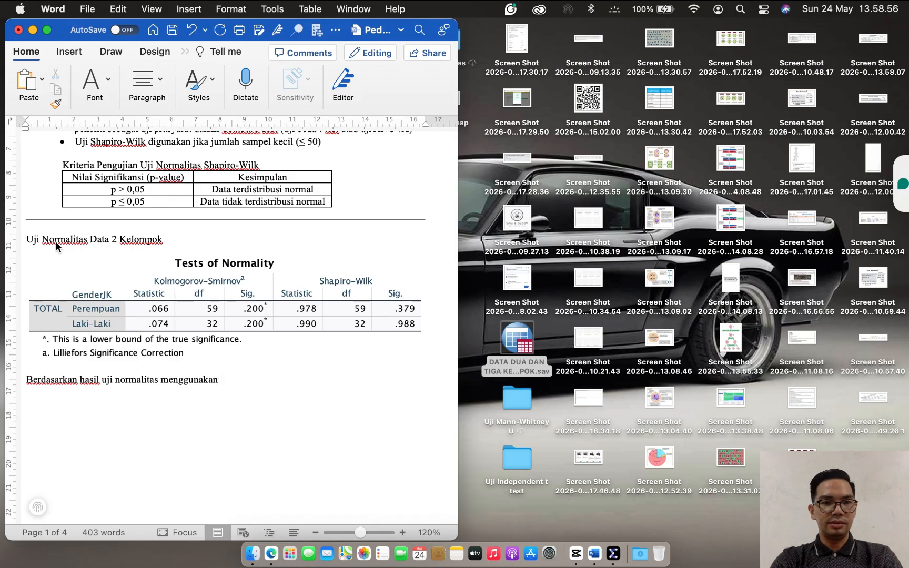
text(uji Saph)
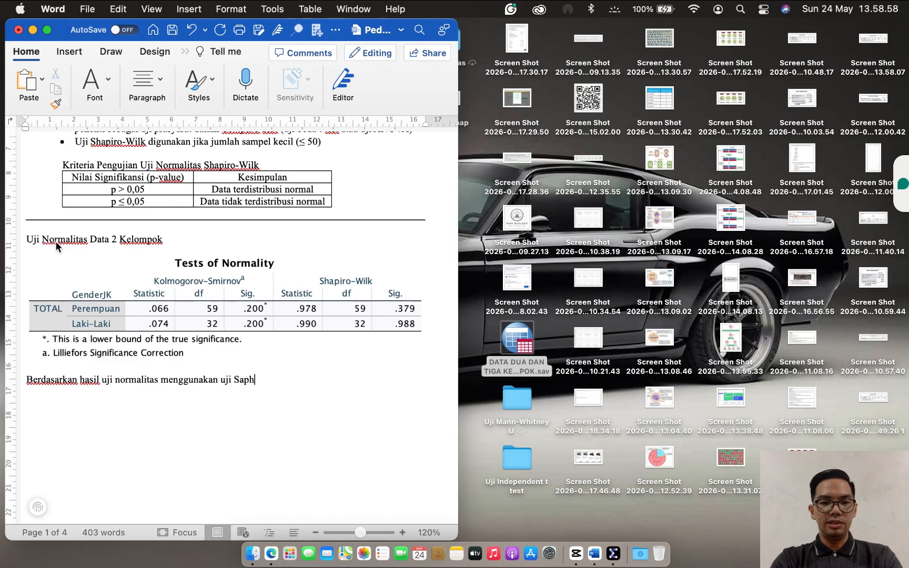
text(iro-Wilk)
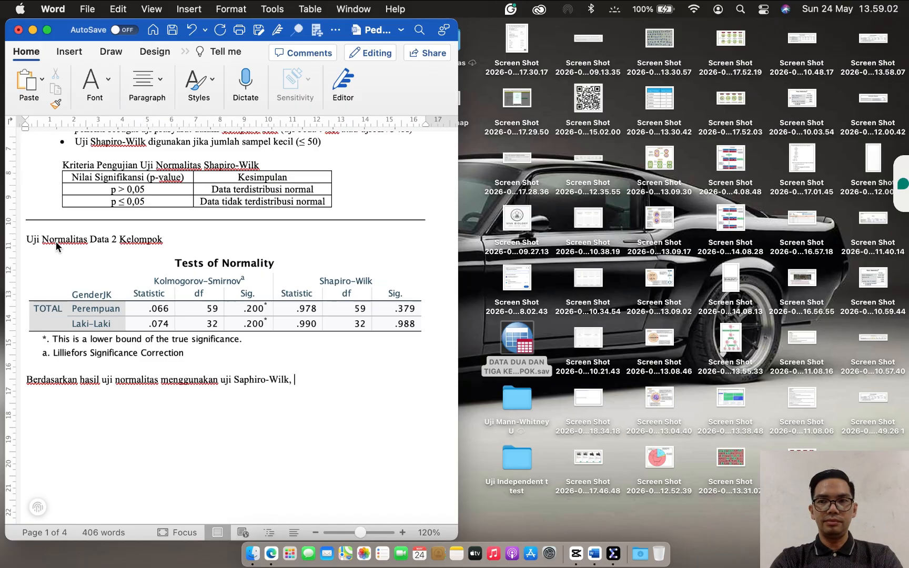
Continue the interpretation sentence with ", peneliti melaporkan bahwa data ketergantungan mahasiswa".
text(, peneliti)
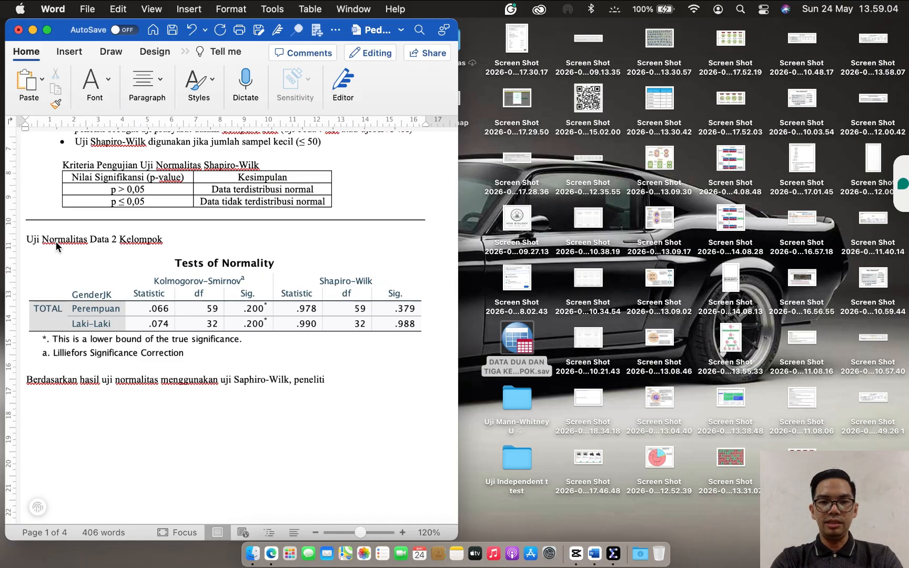
text( mela)
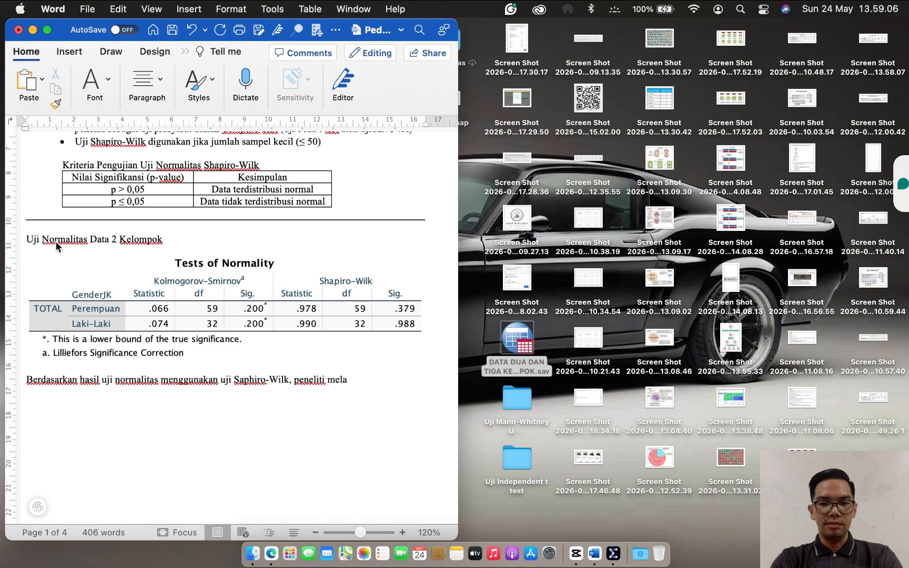
text(porkan bah)
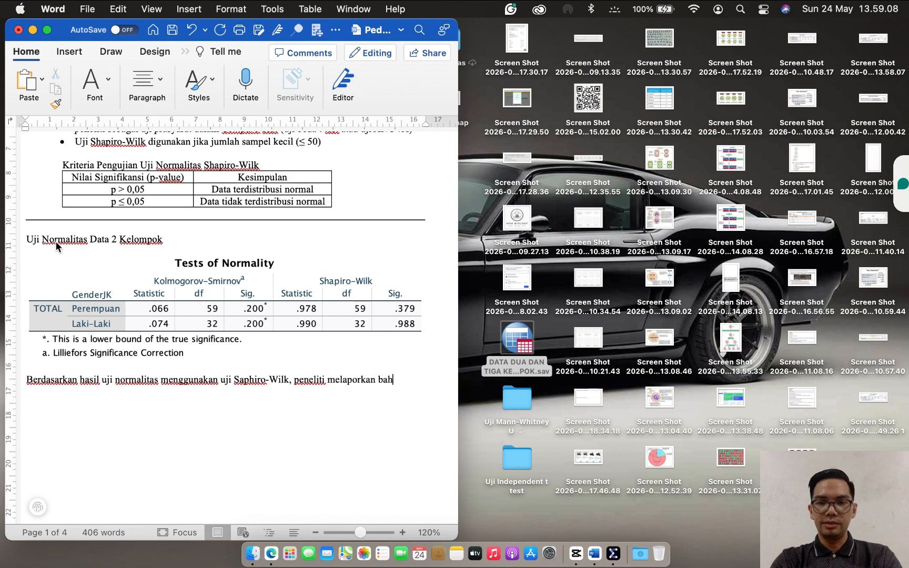
text(wa data)
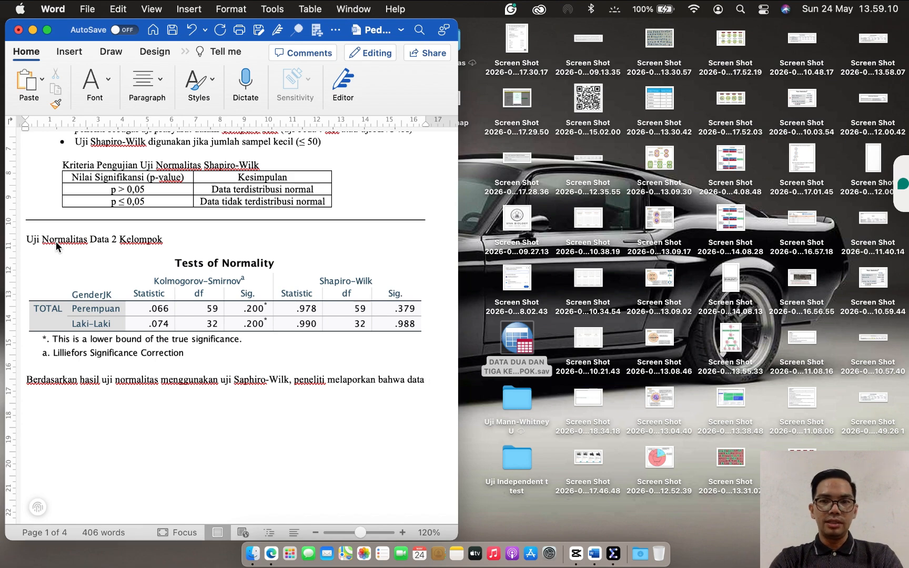
text( keterg)
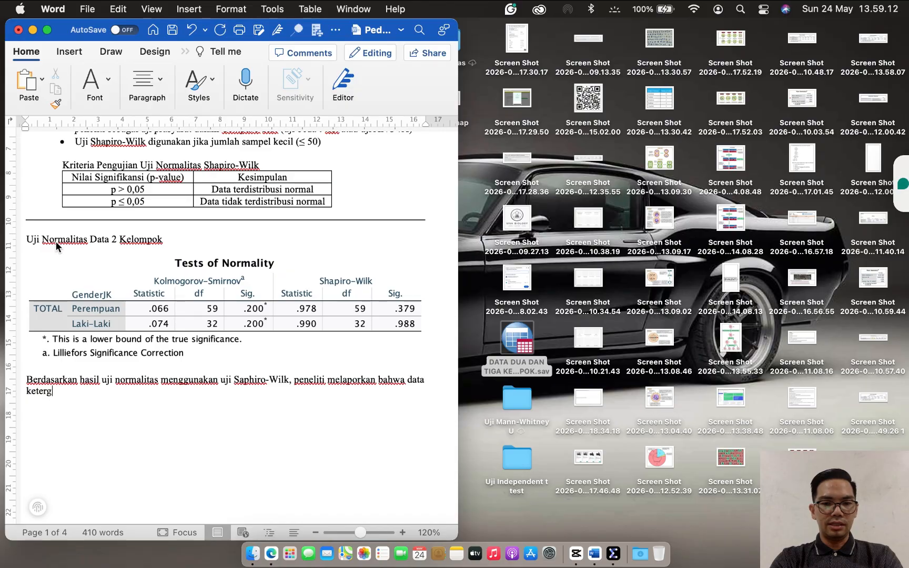
text(antungan)
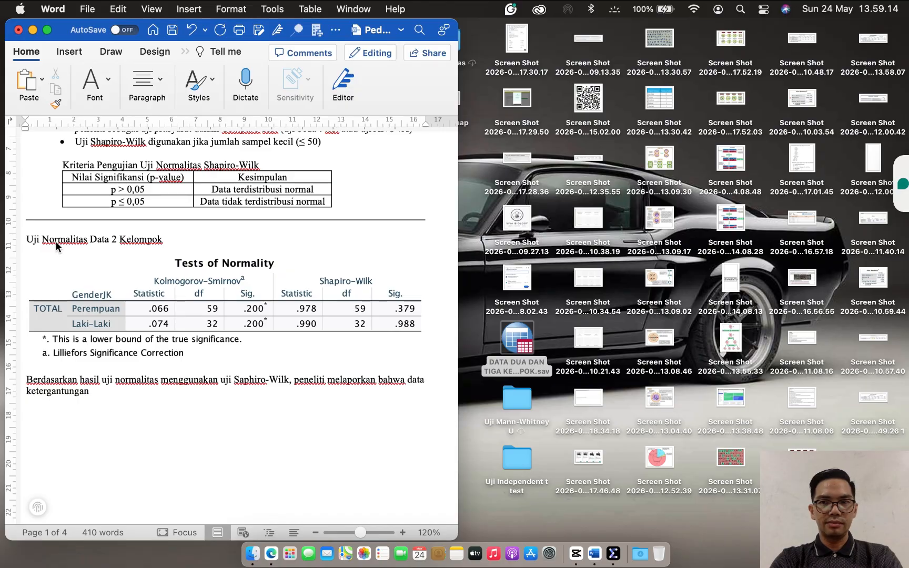
text( mahasiswa )
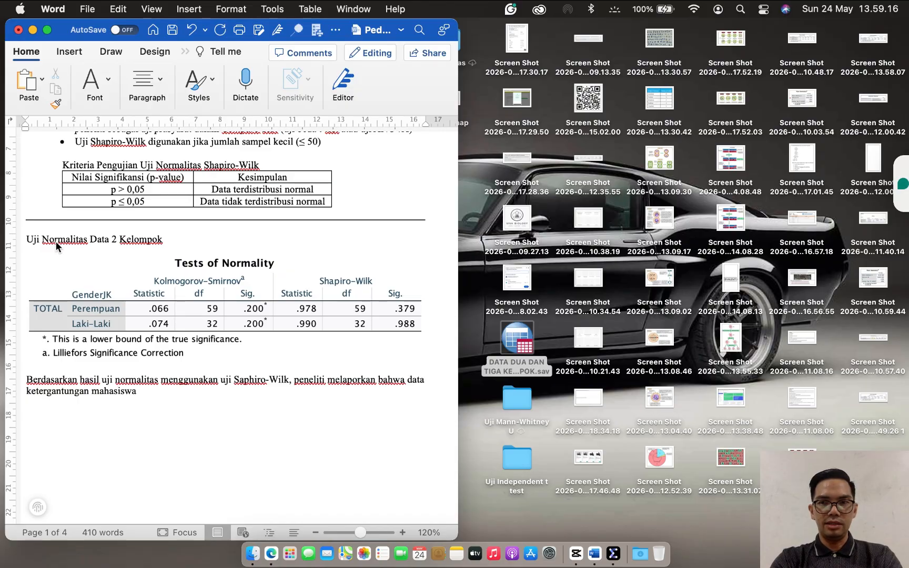
Continue the interpretation sentence after "mahasiswa" with "dalam menggunakan generative AI untuk".
text(dalam mengg)
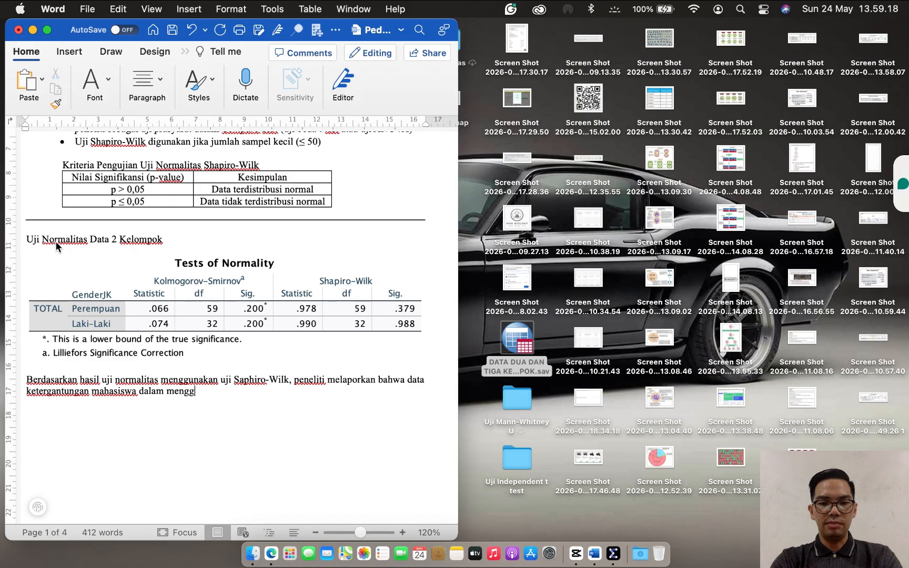
text(unakan gene)
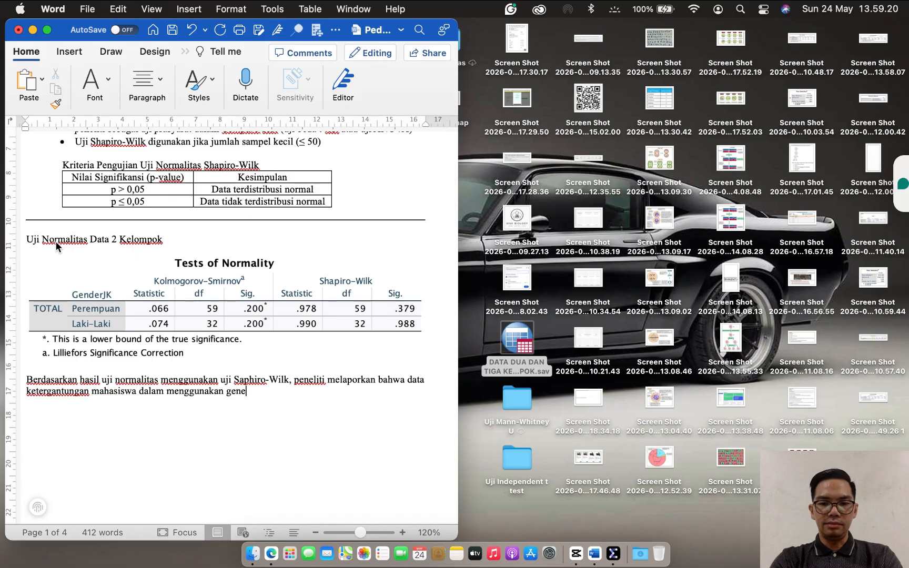
text(rative )
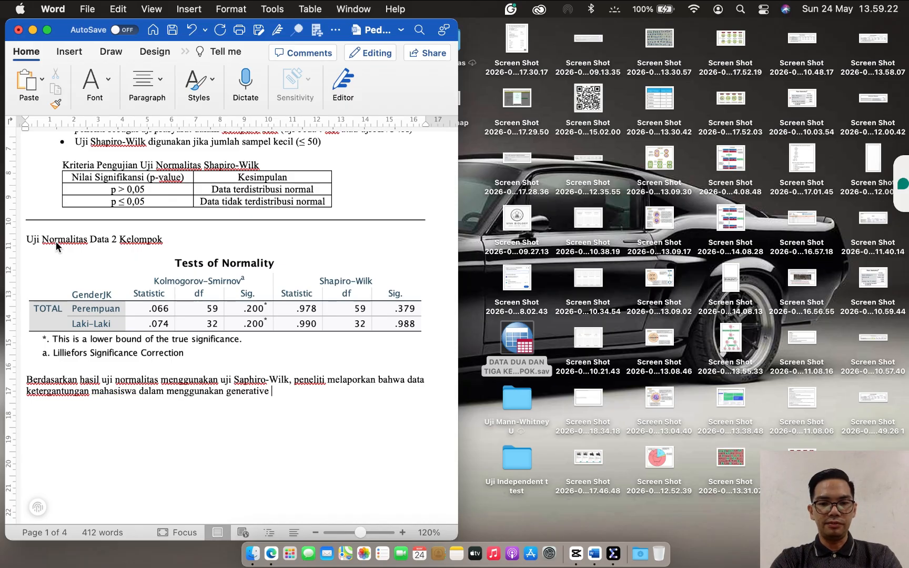
text(AI)
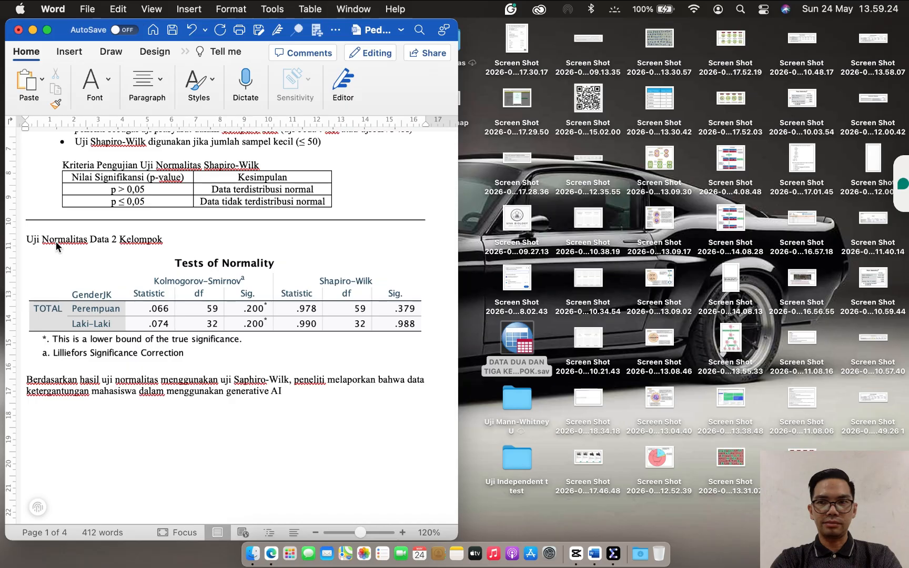
text( untuk)
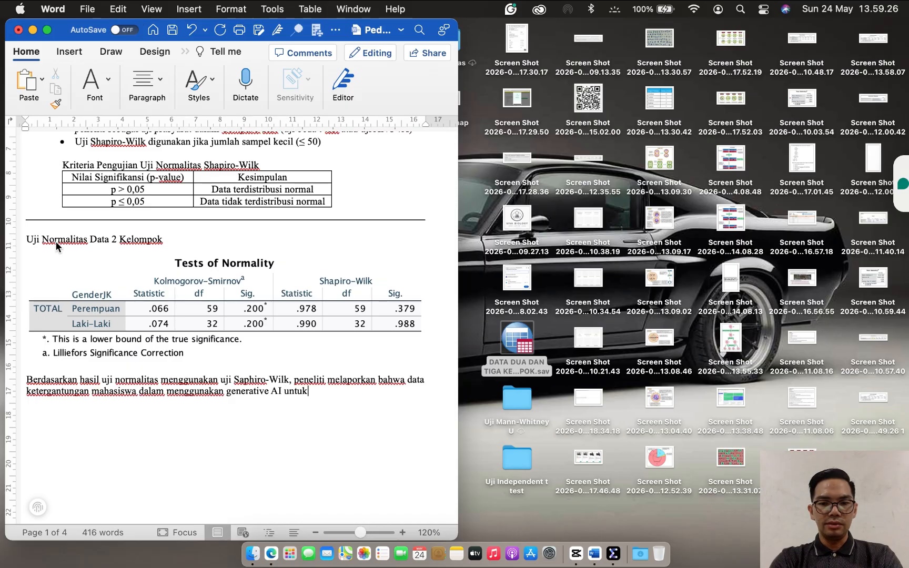
Extend the interpretation sentence with "memecahkan masalah terdistribusi secara normal", correcting any misspelled word.
text( emecahkan)
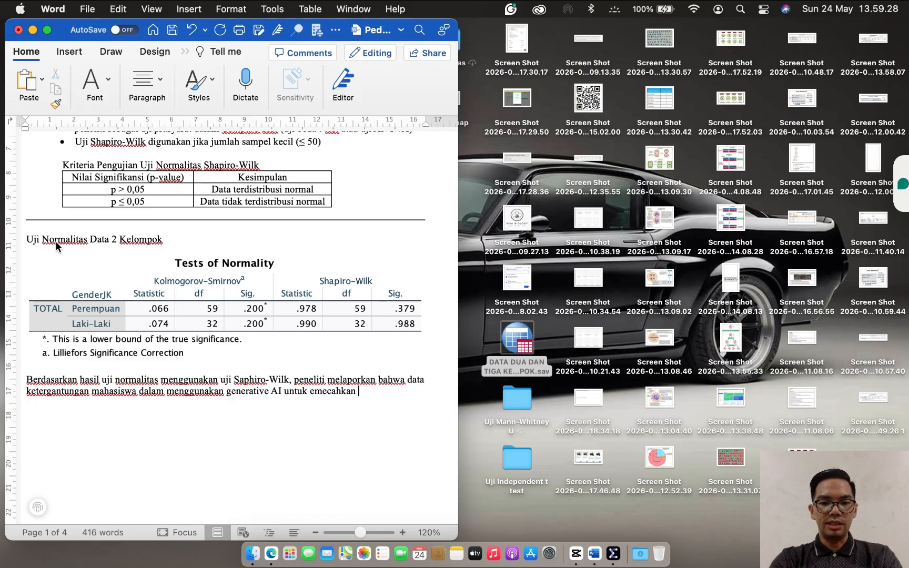
click(313, 392)
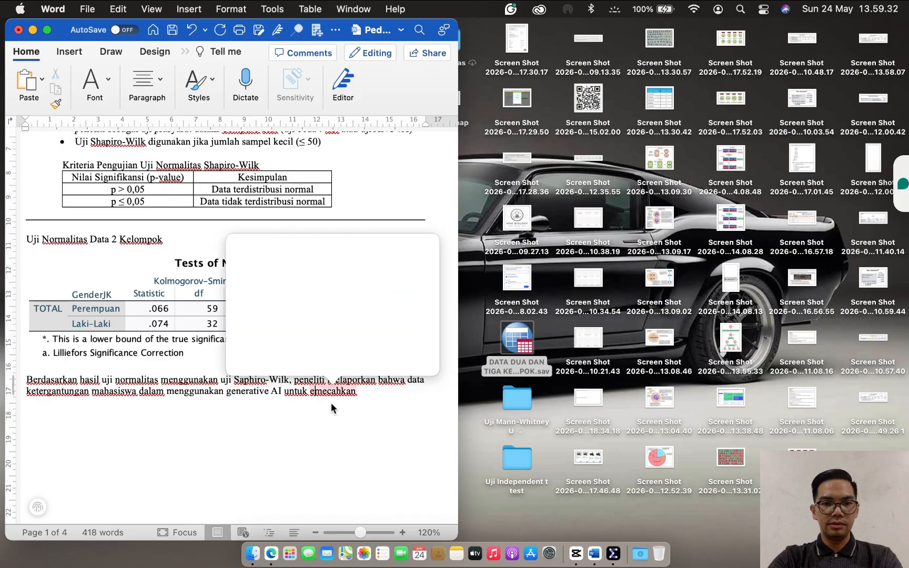
text(m)
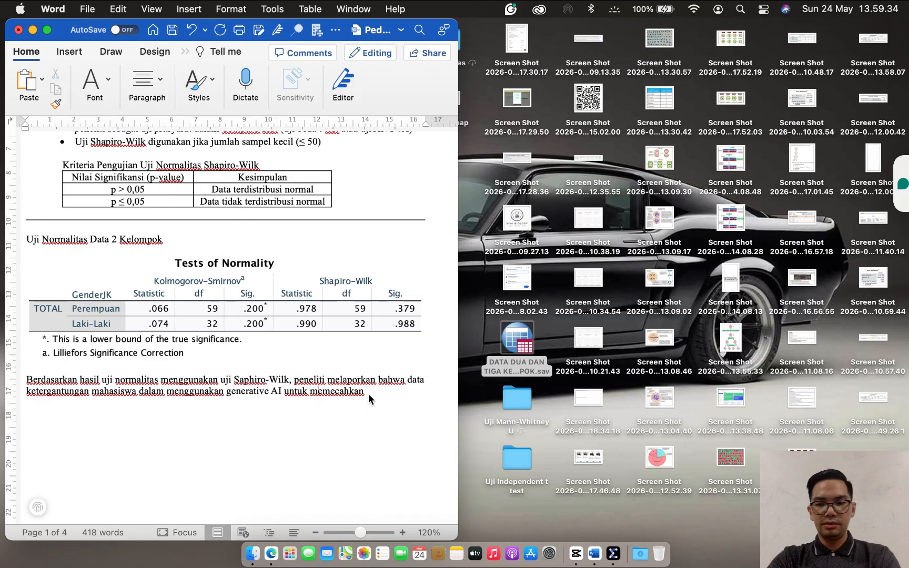
click(373, 395)
text(masa)
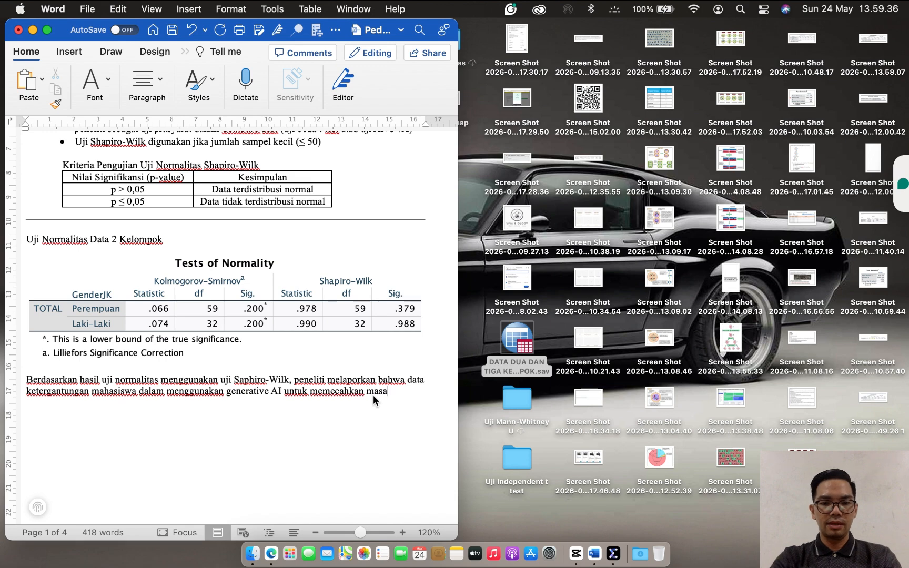
text(lah ter)
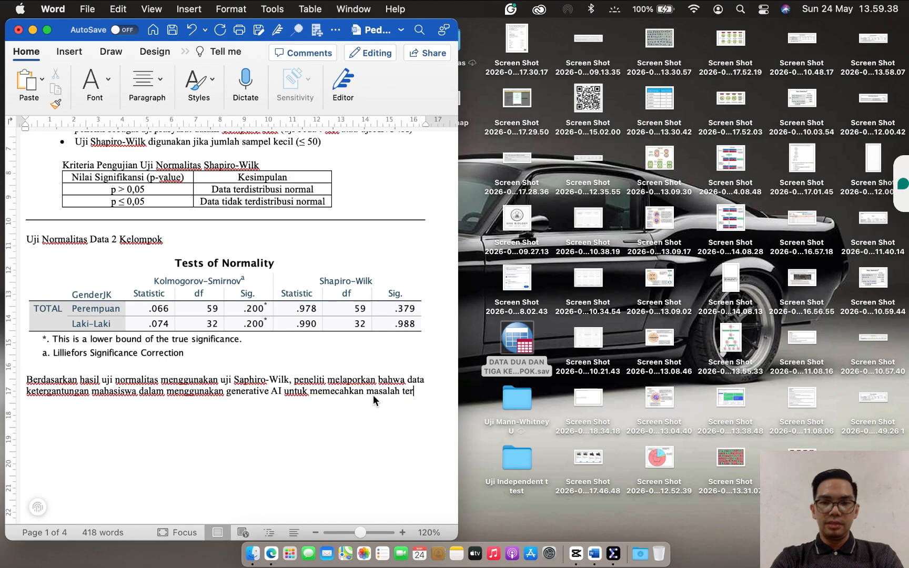
text(dis)
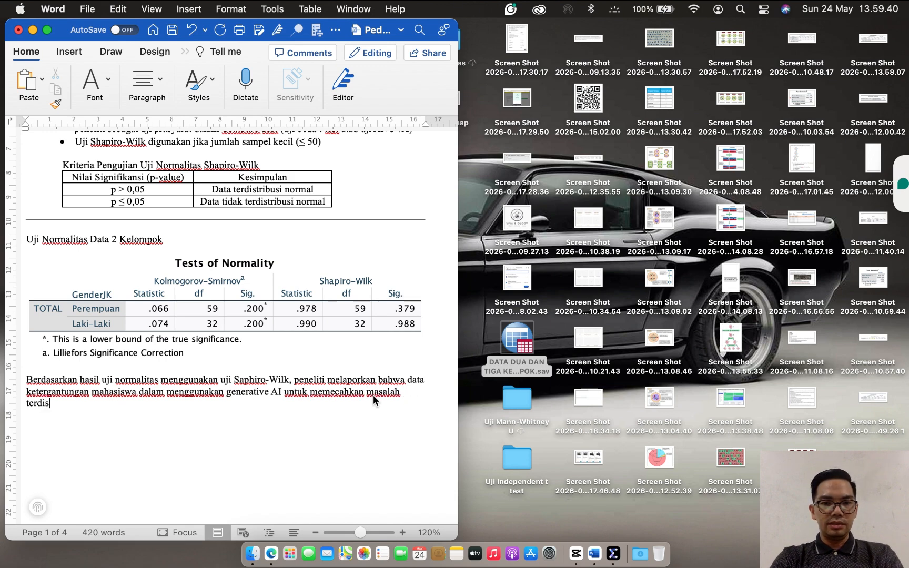
text(tribusi sec)
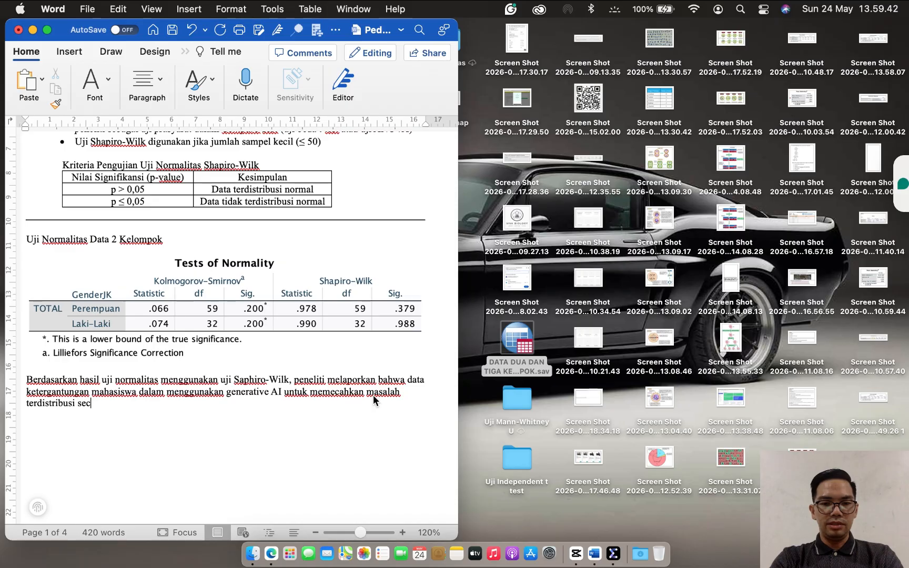
text(ara normal)
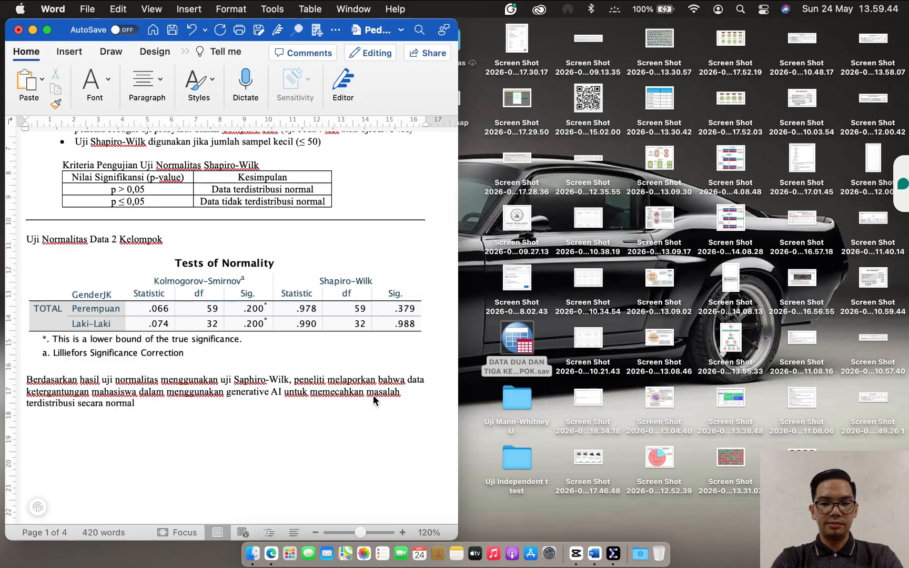
Add "antara responden mahasiswa laki-laki dan perempuan" to the end of the interpretation sentence.
text( anta)
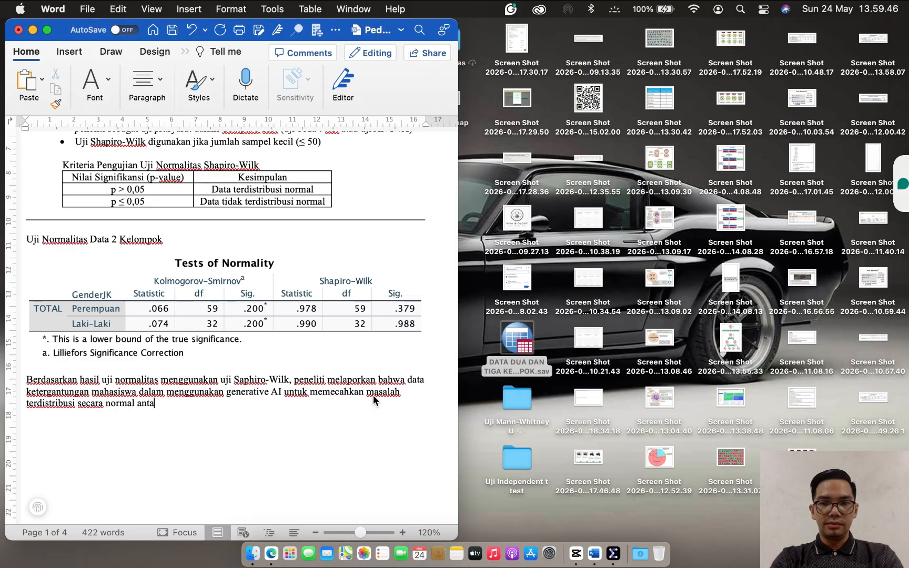
text(ra responden)
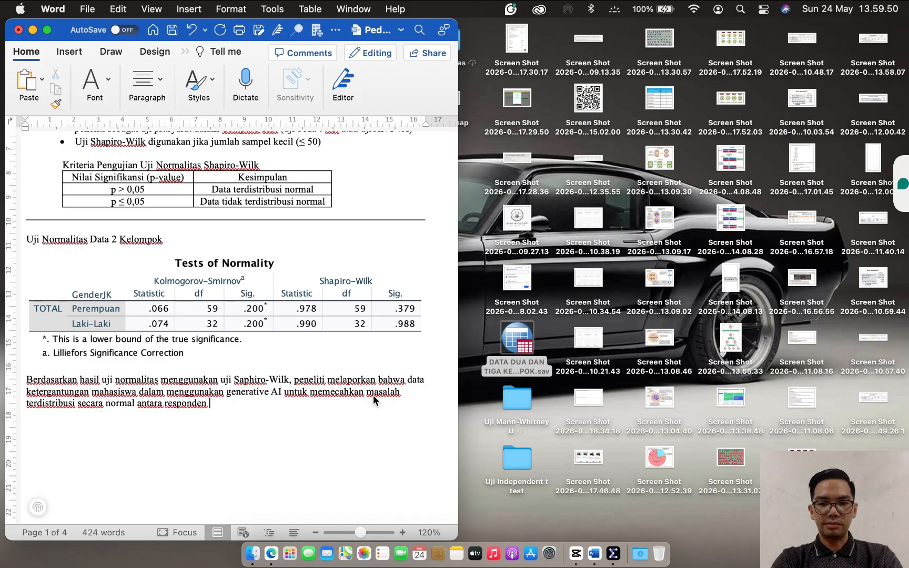
text( mahasiswa lak)
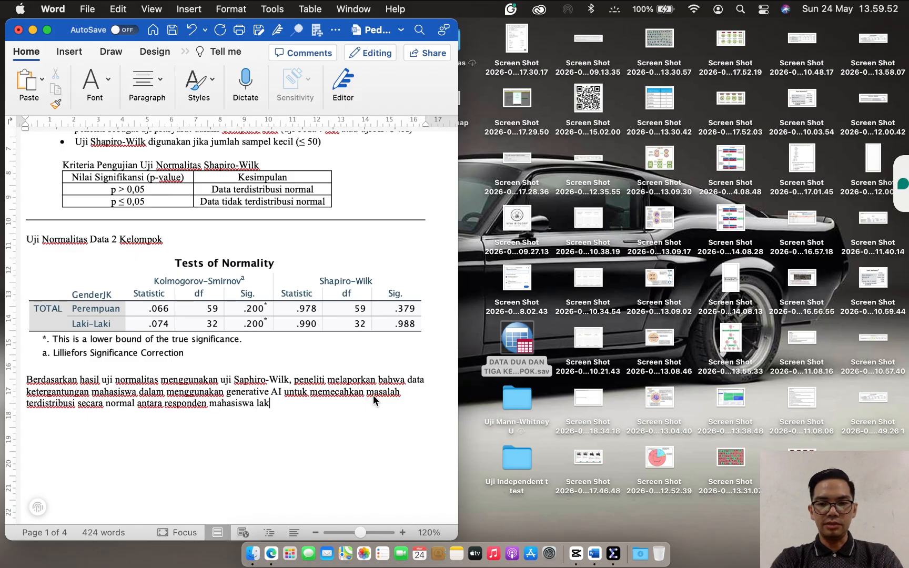
text(i-laki )
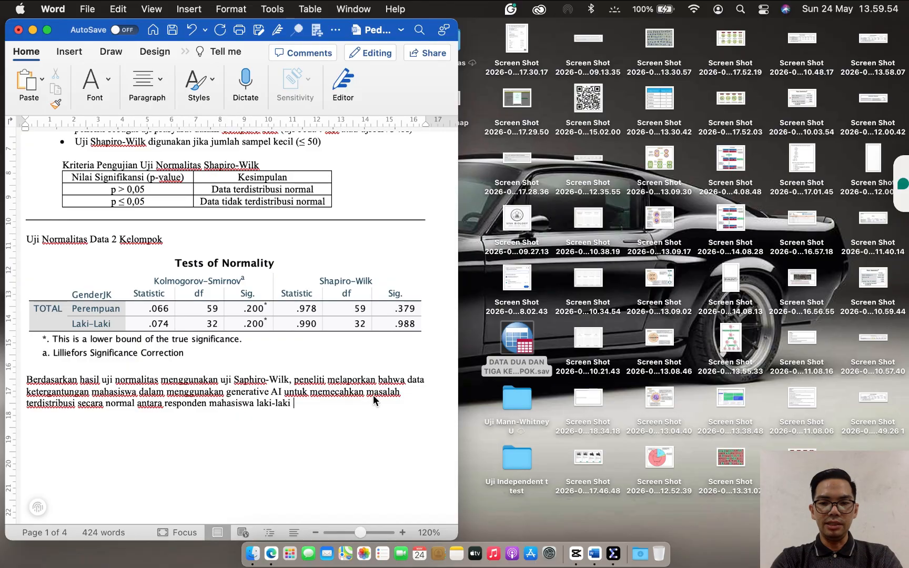
text(dan perem)
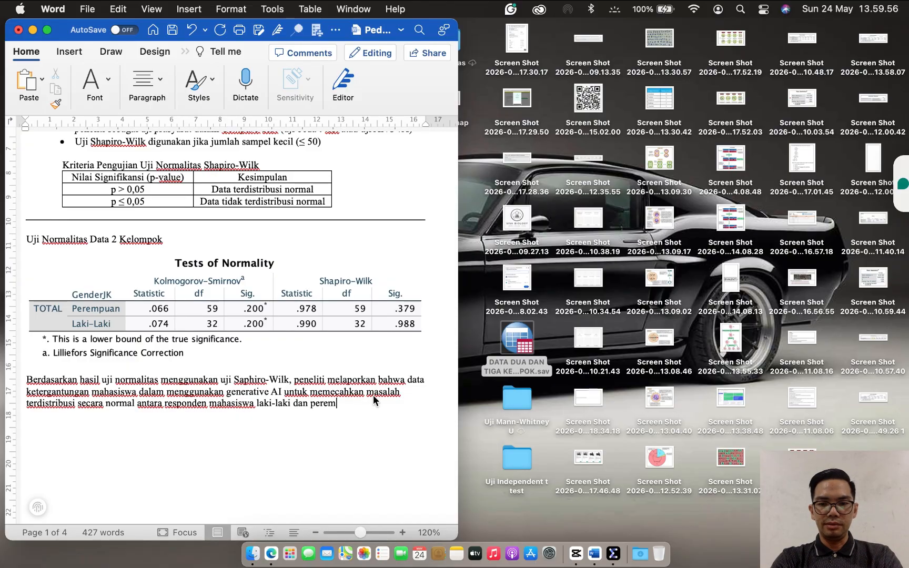
text(puan)
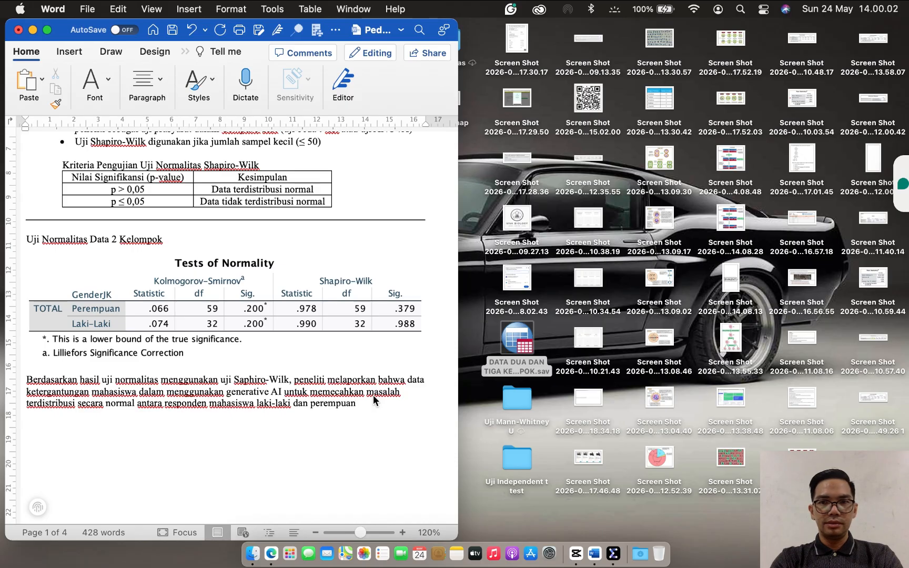
Insert the Shapiro-Wilk significance "(Sig. = 0.988)" directly after "laki-laki" in the interpretation sentence.
key(Left)
key(Left)
key(Left)
key(Left)
key(Left)
key(Left)
key(Left)
key(Left)
key(Left)
key(Left)
key(Left)
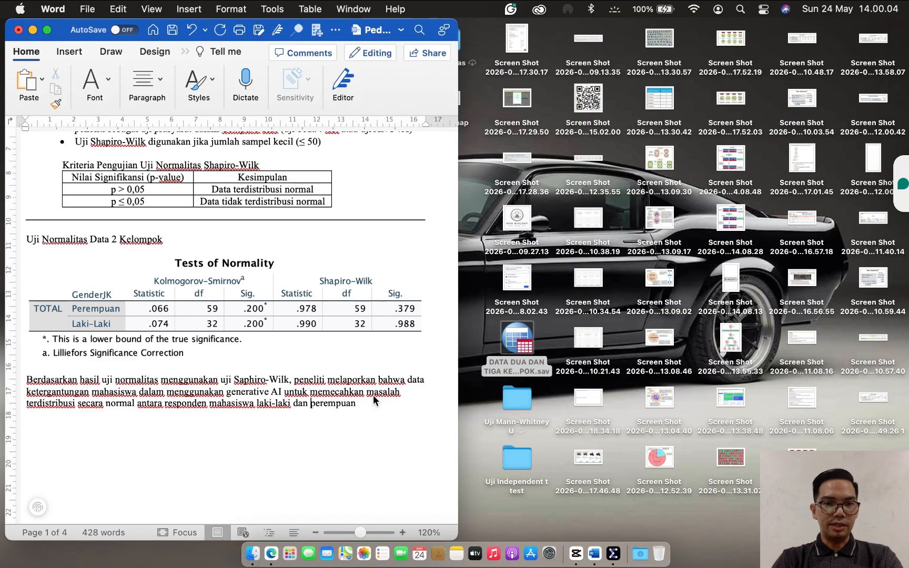
text(( )
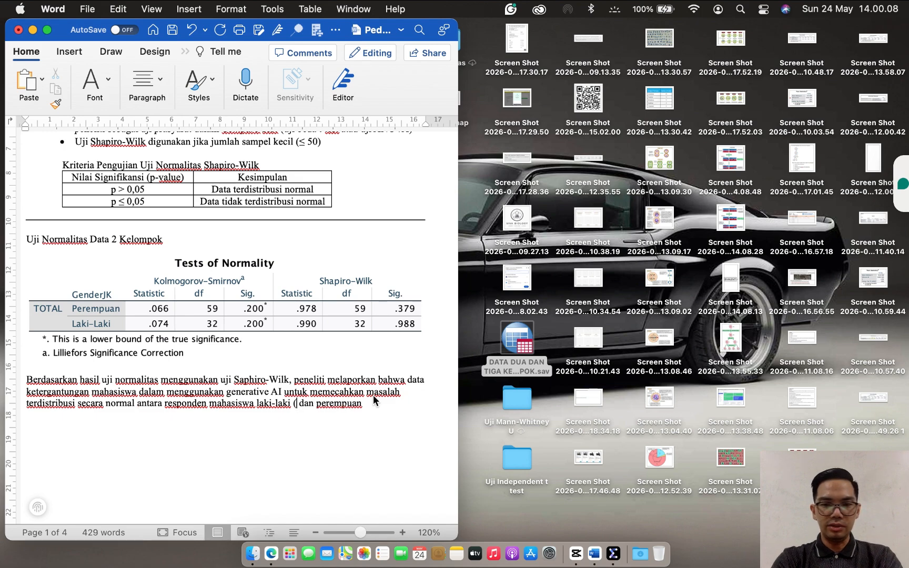
text(Sig)
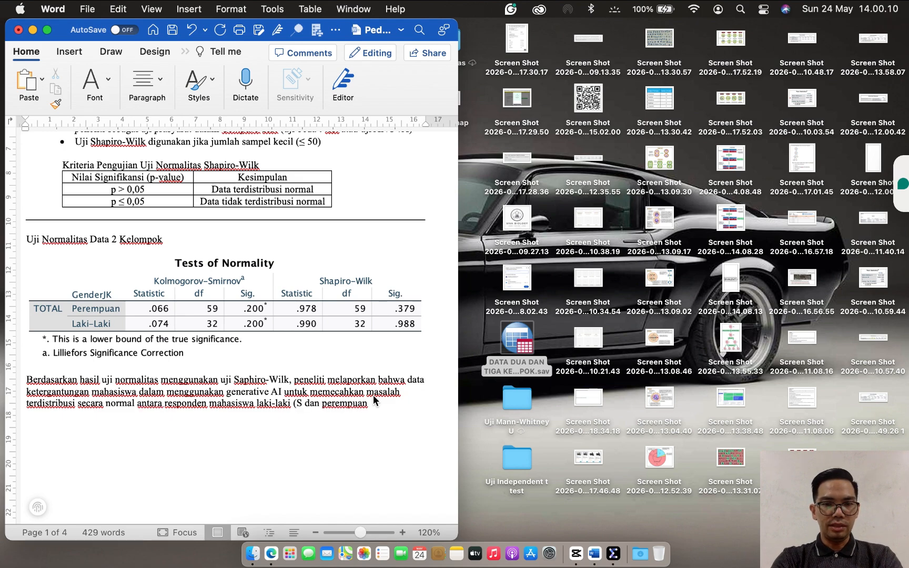
text(. = 0)
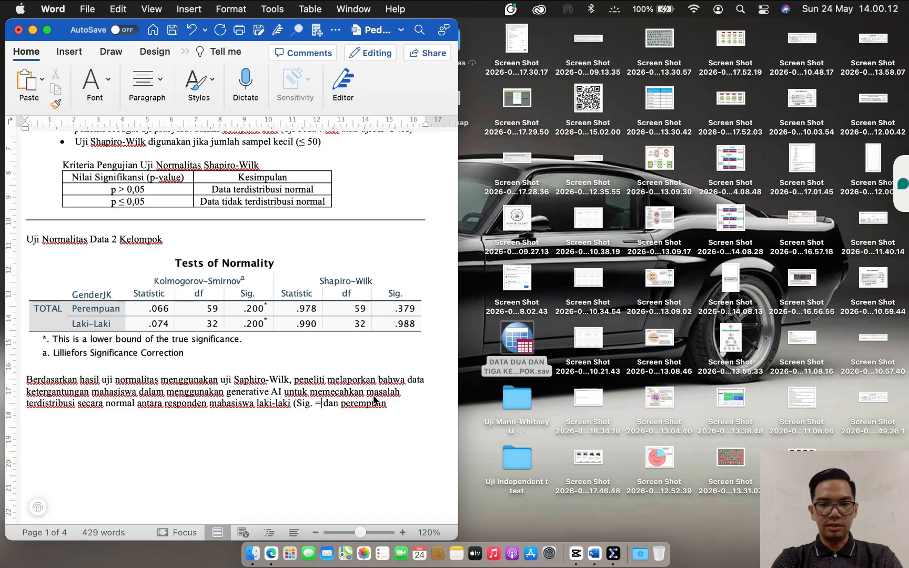
text(. )
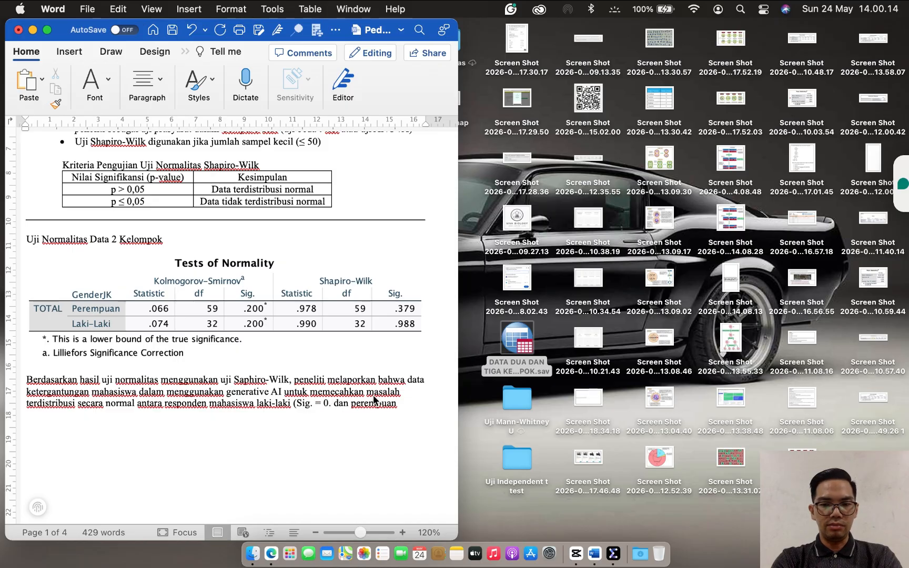
text(988)
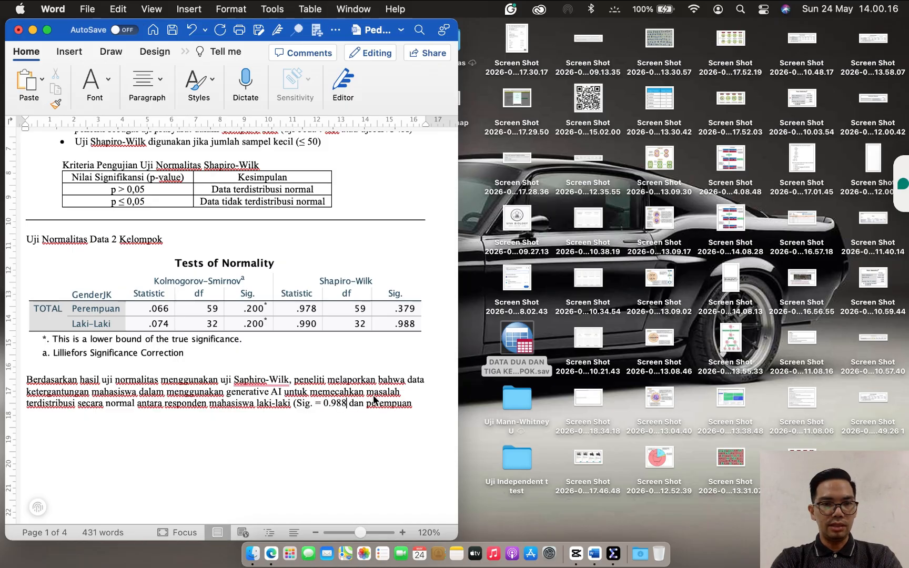
text())
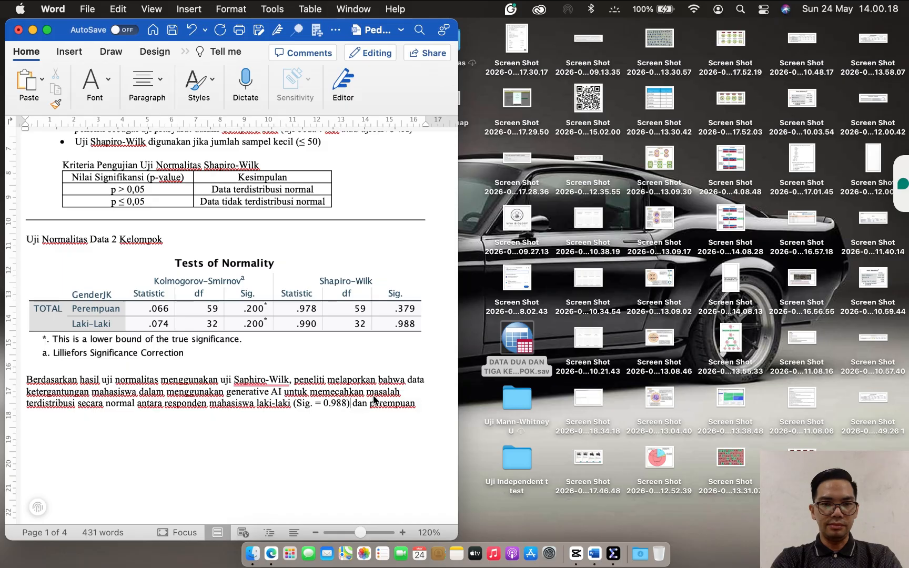
Add the Shapiro-Wilk significance "(Sig. = 0.379)" after "perempuan" at the end of the sentence.
key(Right)
key(Right)
key(Right)
key(Right)
key(Right)
key(Right)
key(Right)
key(Right)
key(Right)
key(Right)
key(Right)
key(Right)
key(Right)
key(Right)
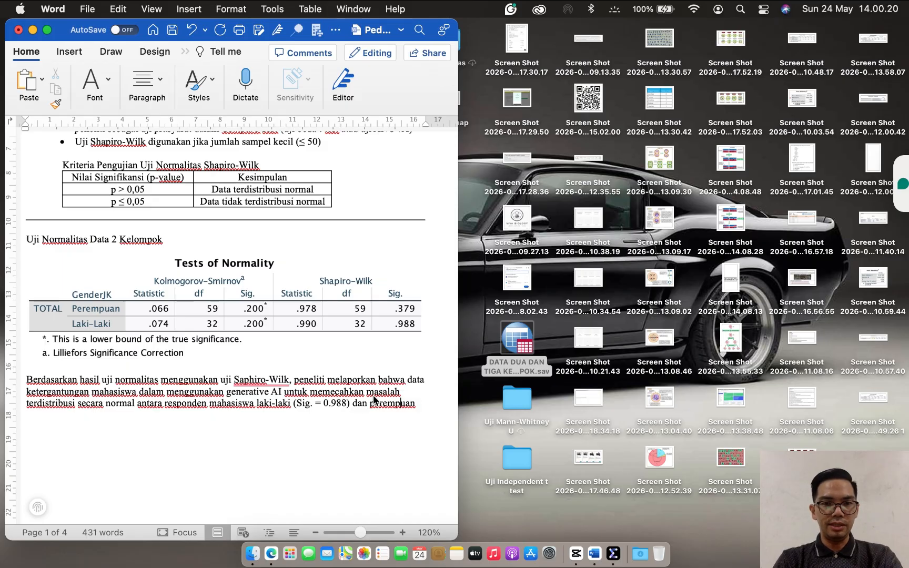
text((Sig)
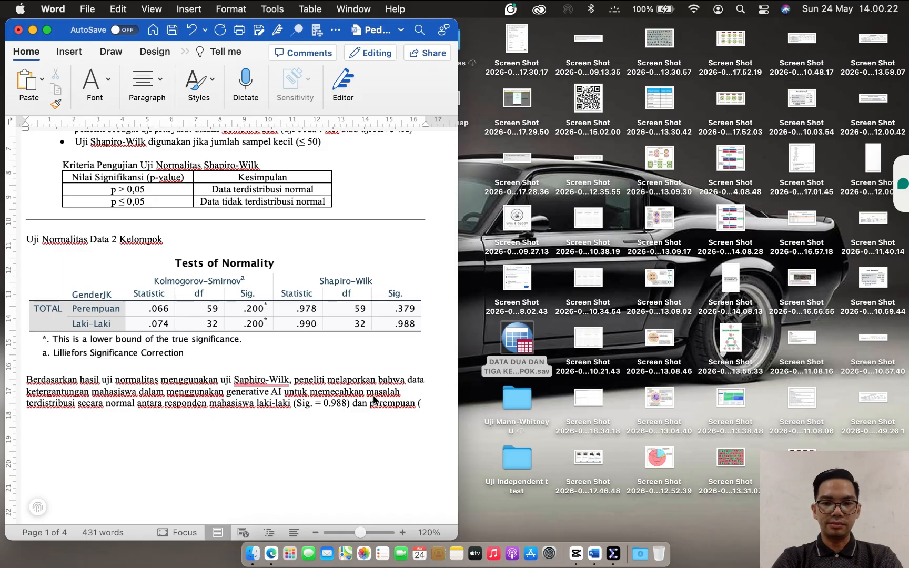
text(.)
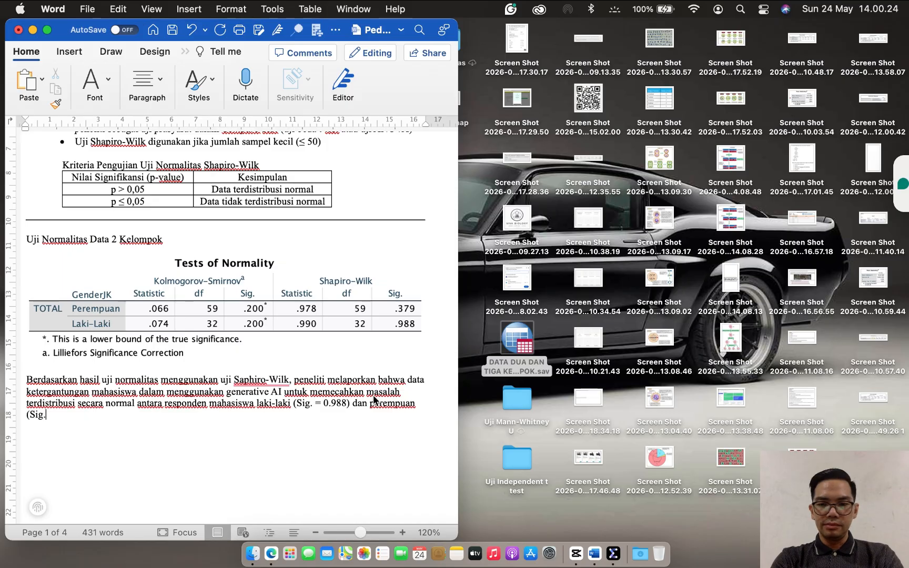
text( = 0)
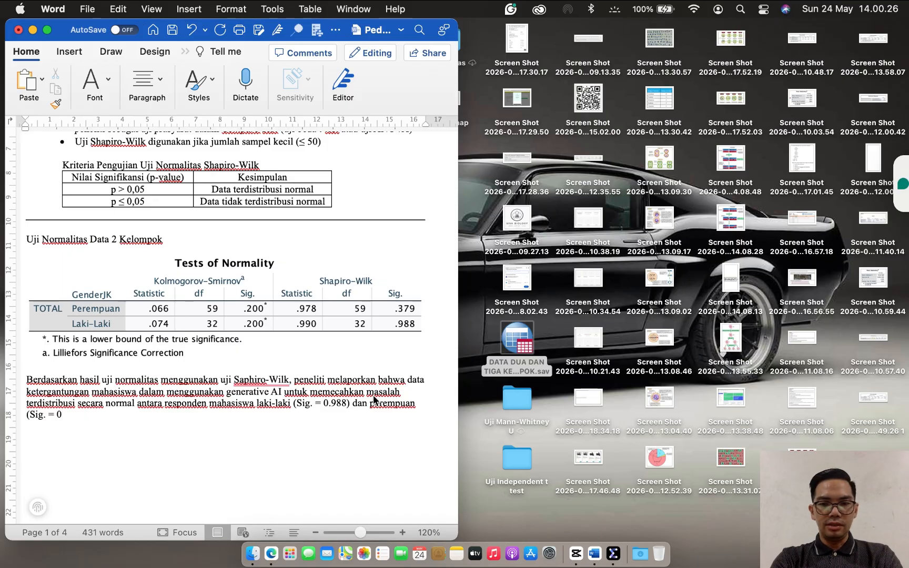
text(.)
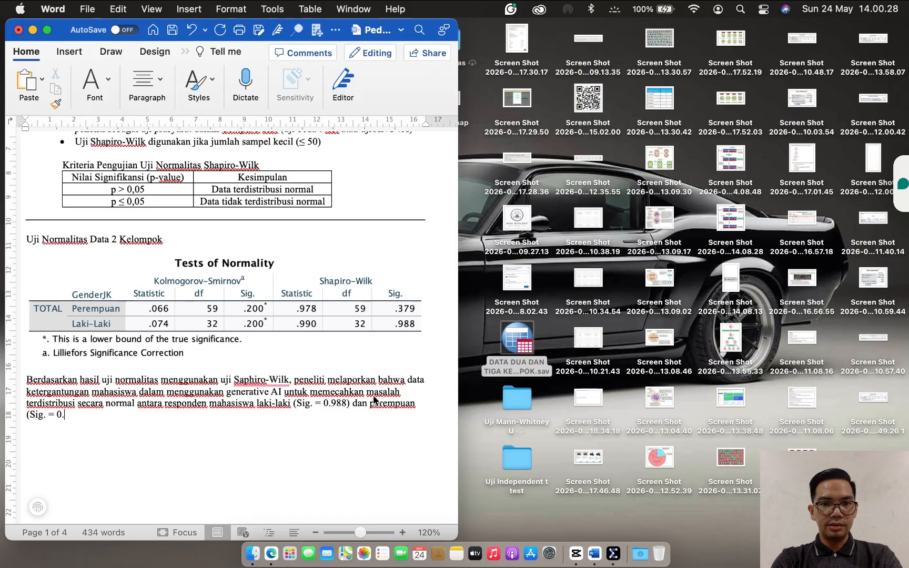
text(379))
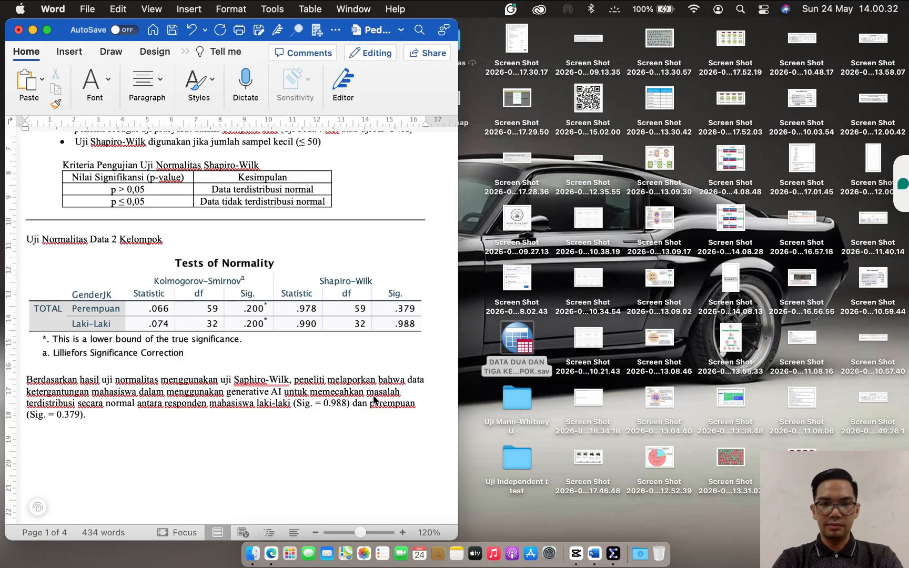
End the interpretation sentence with a period and begin another with "Hasil distribusi ini divisualisasikan dengan".
text(. Hasil)
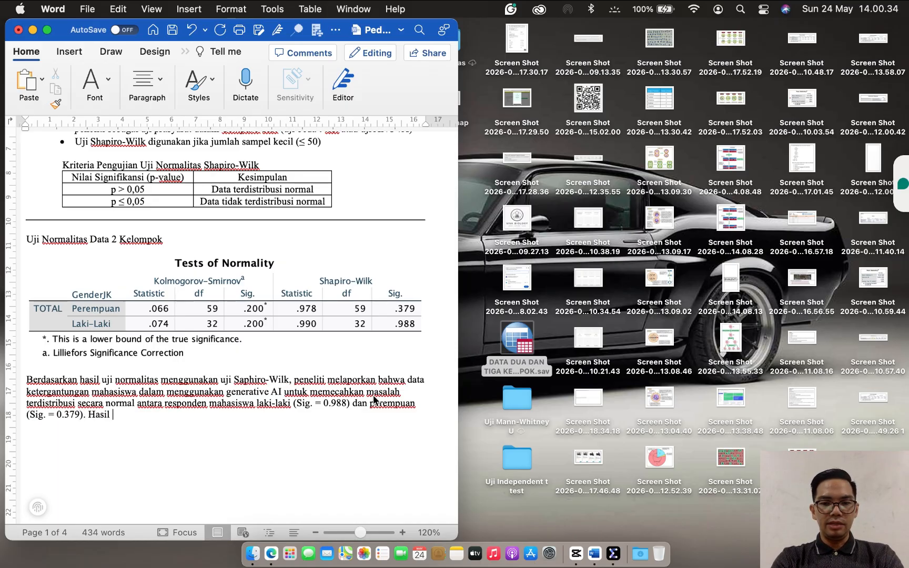
text( dist)
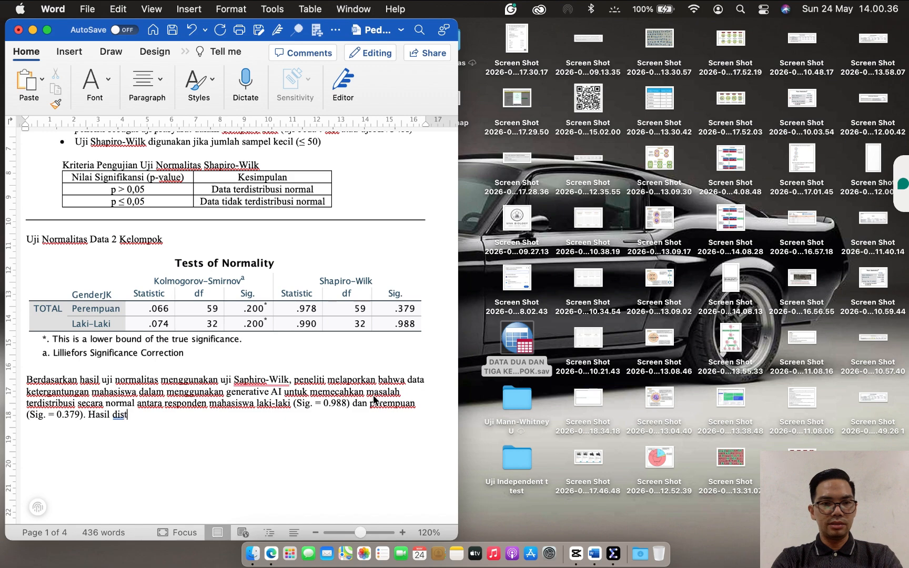
text(ribusi ini)
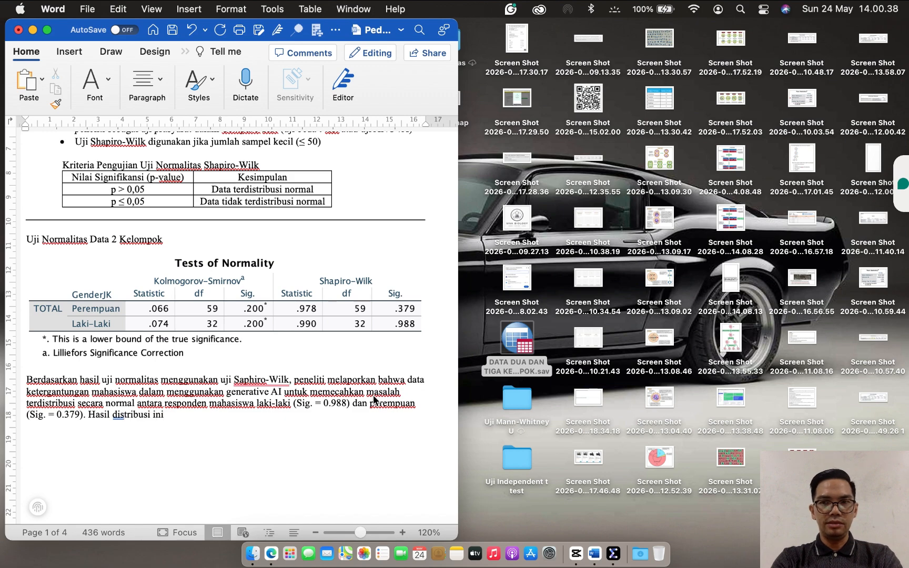
text( di)
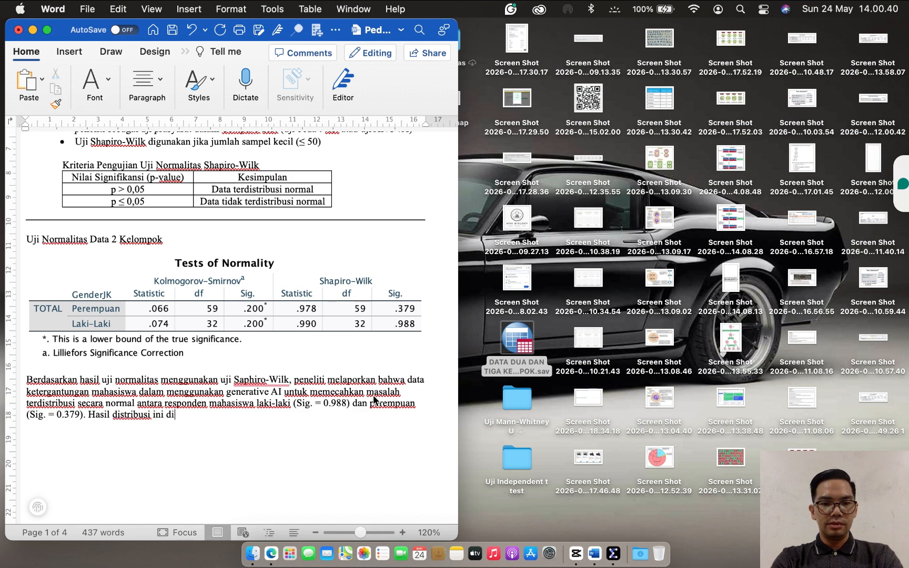
text(visual)
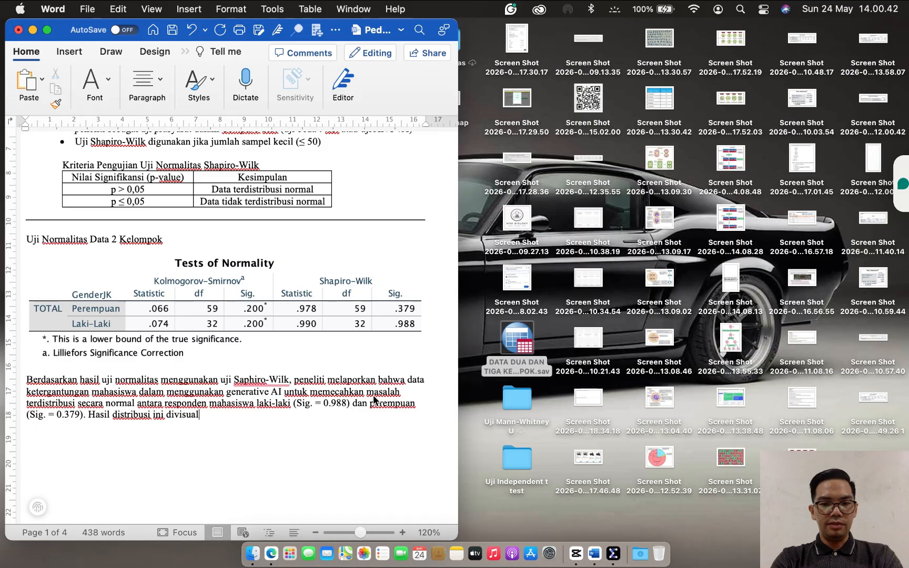
text(isasikan )
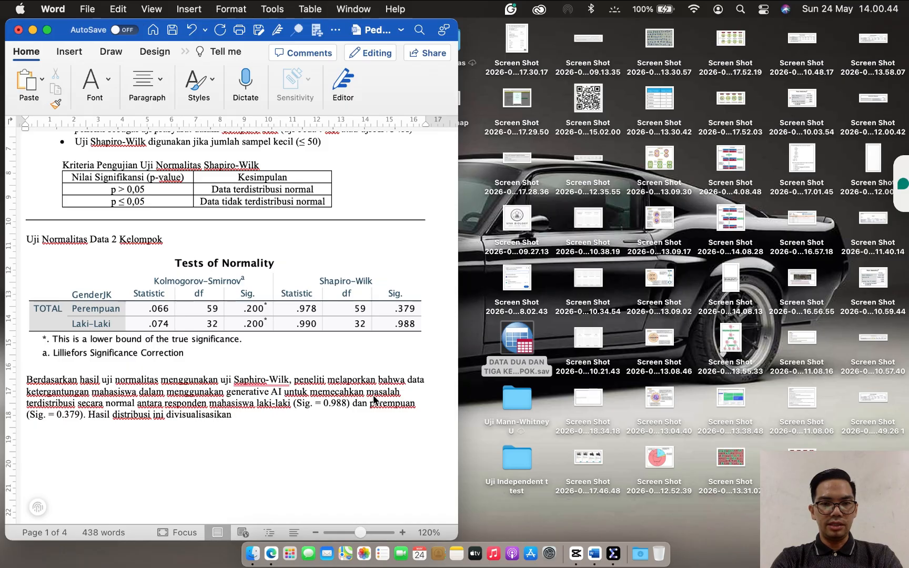
text(dengan )
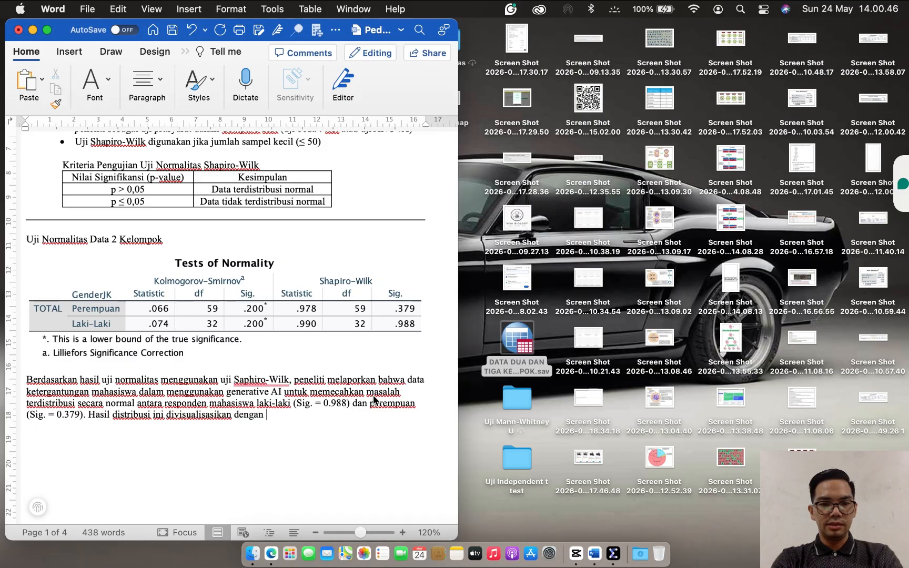
Complete the sentence with "histogram di bawah ini", correcting the misspelled word, and start a new line below it.
text(histrog)
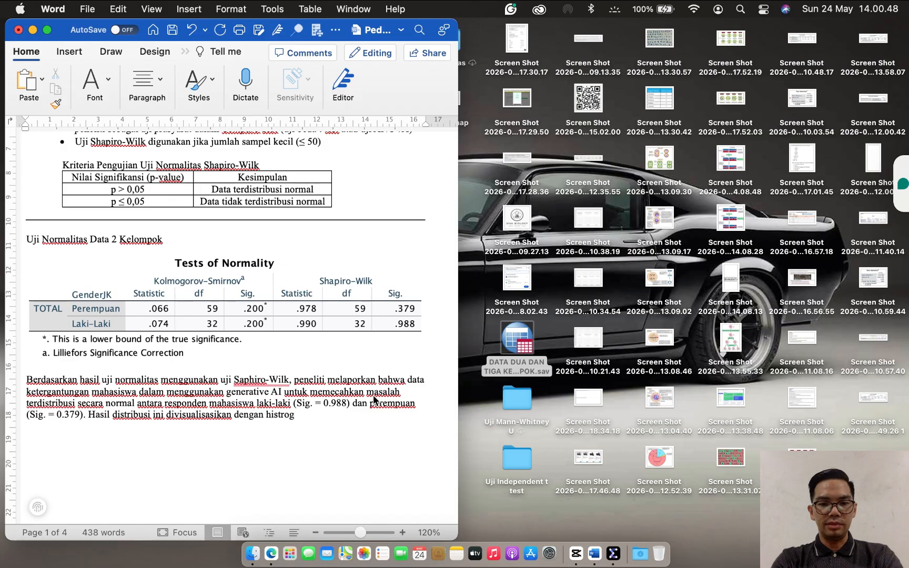
key(BackSpace)
key(BackSpace)
key(BackSpace)
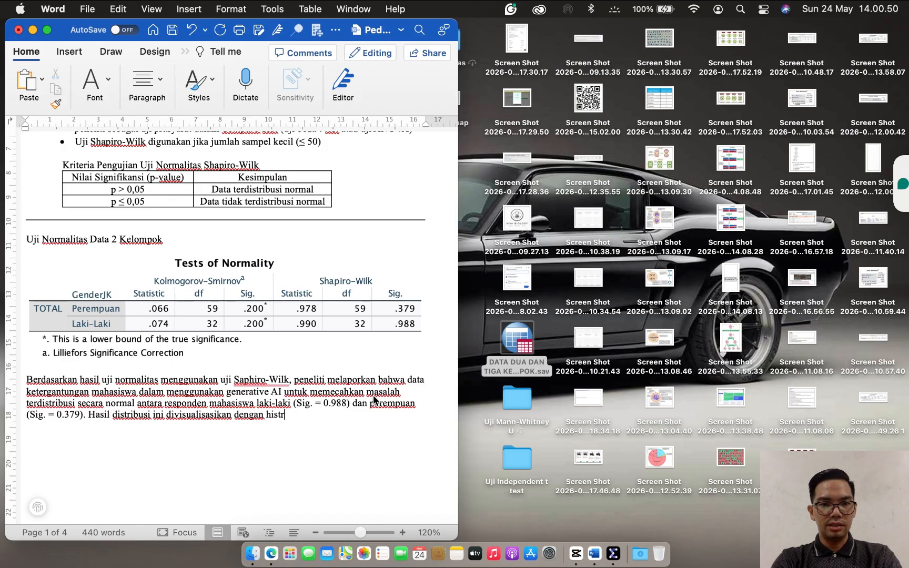
text(o)
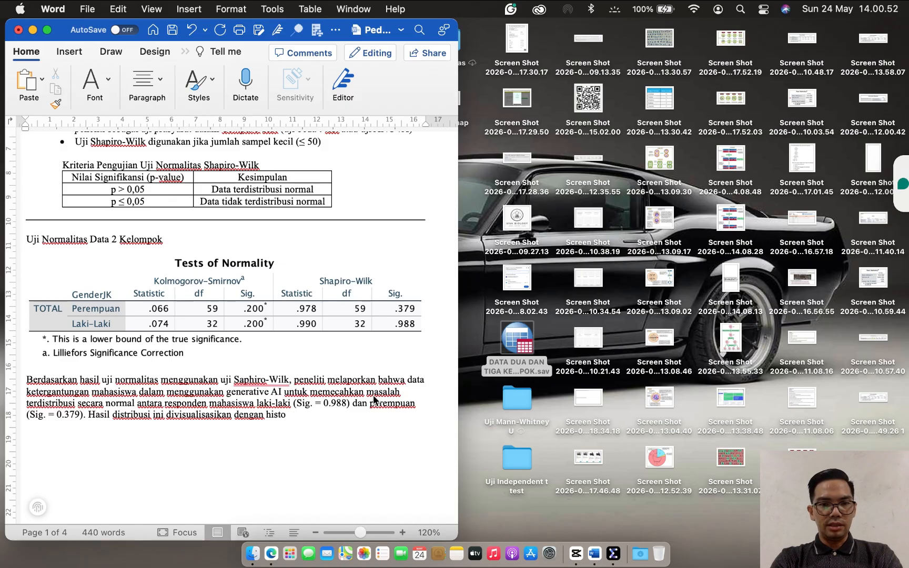
text(gram)
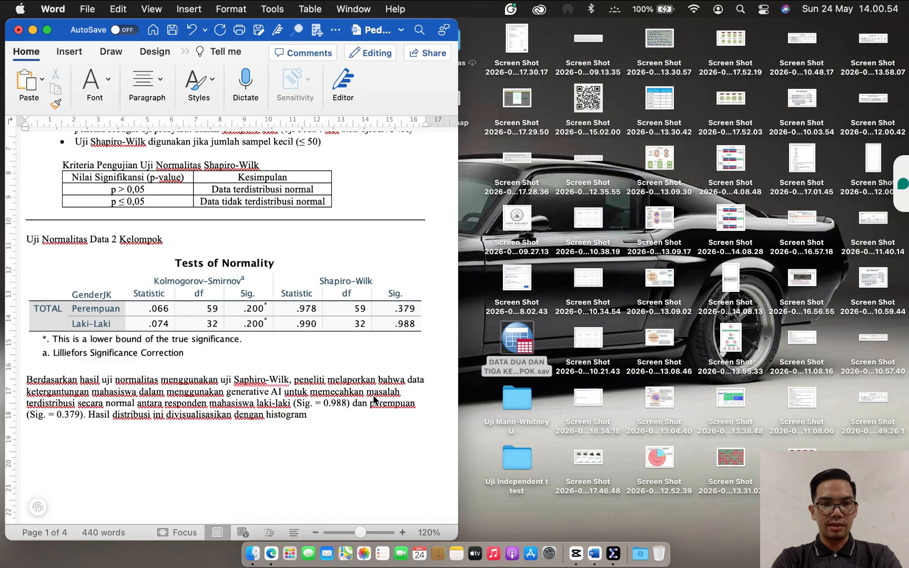
text( di bawah ini)
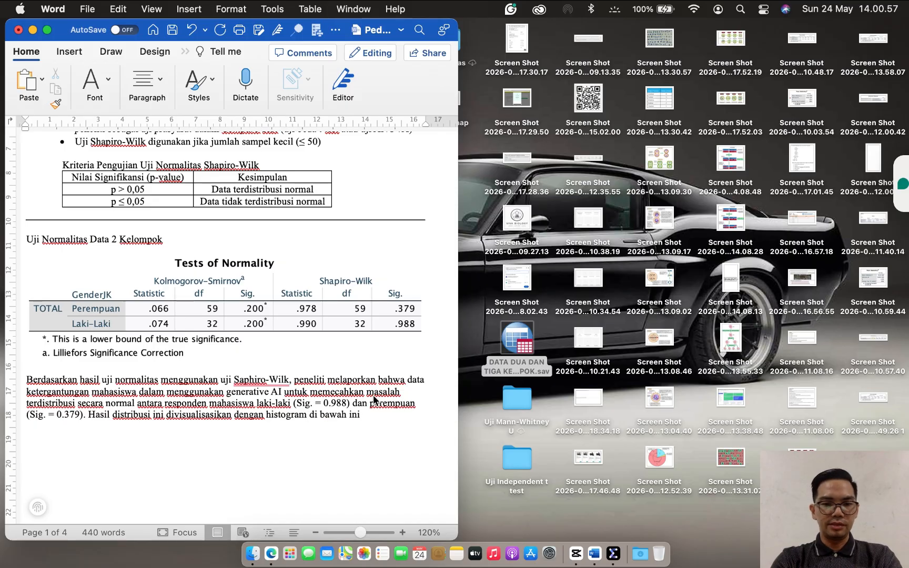
key(Return)
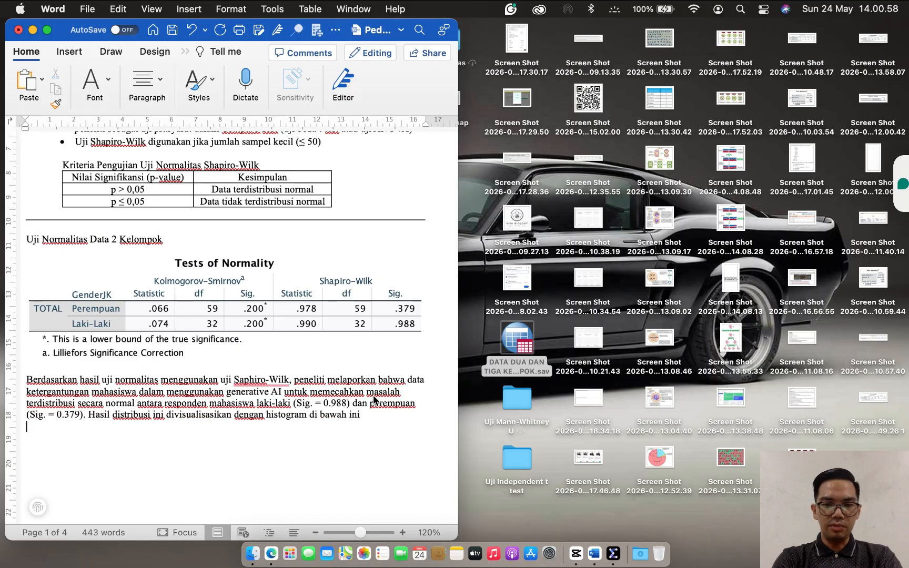
Copy the Perempuan histogram from the SPSS output and paste it into the Word document below the interpretation paragraph.
click(613, 551)
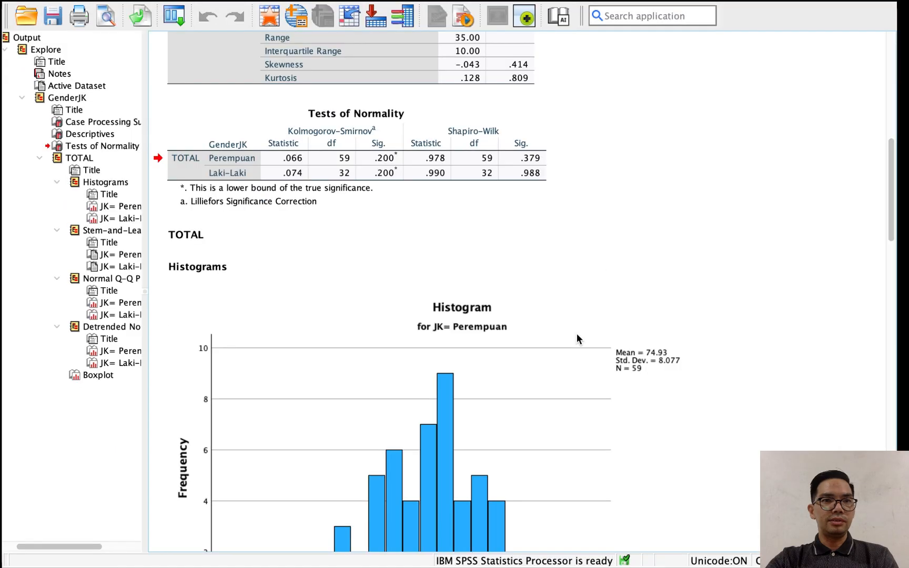
scroll(576, 333, down, 5)
click(521, 291)
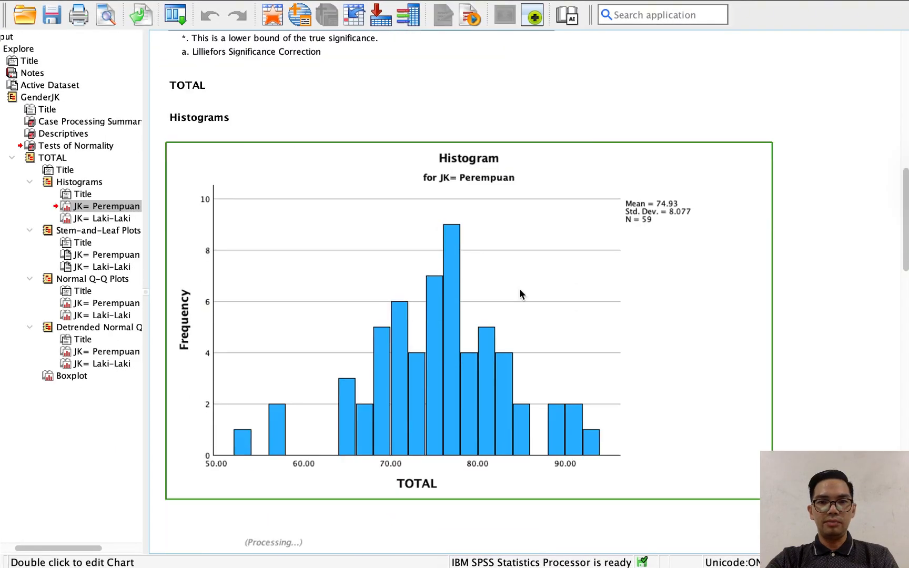
key(ctrl+Left)
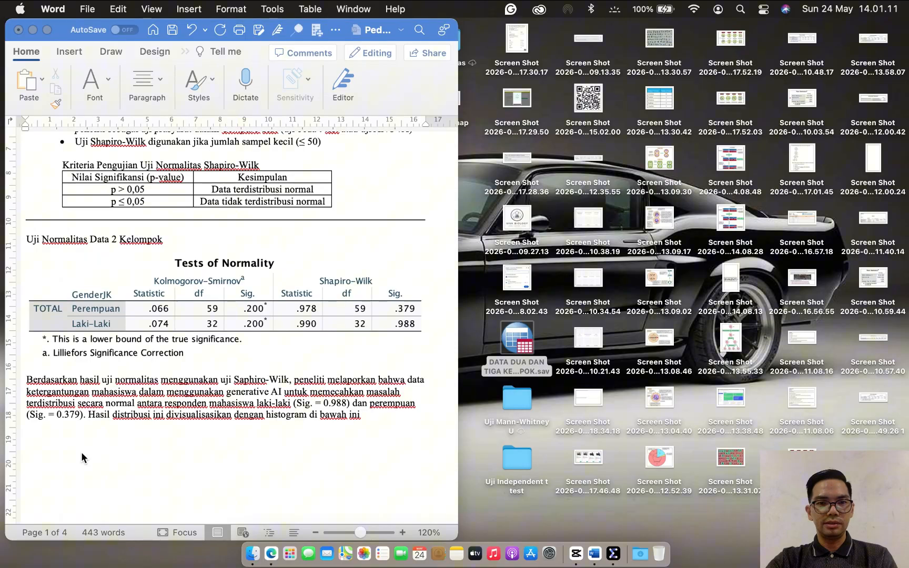
click(56, 430)
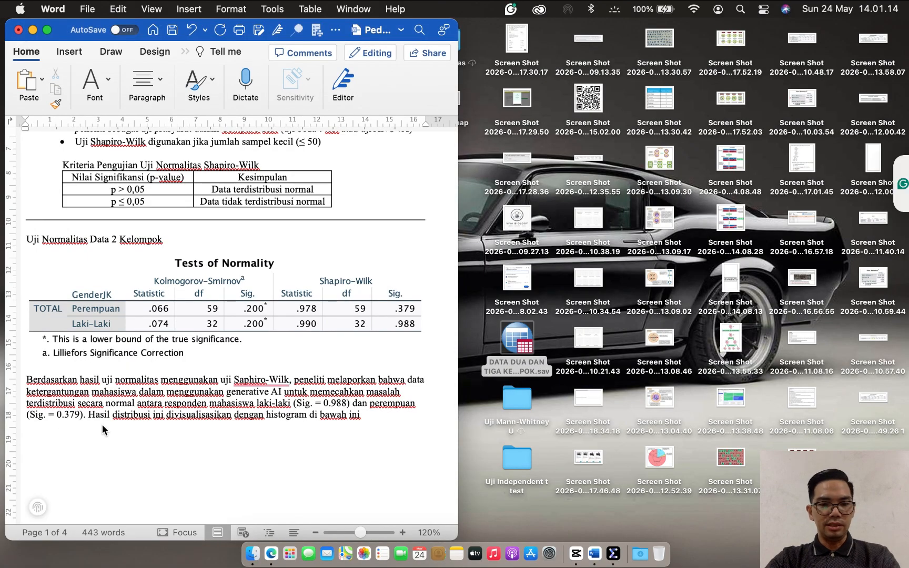
key(super+v)
Shrink the pasted Perempuan histogram to about 5.35 cm wide and 3.15 cm high so it fits under the paragraph.
click(388, 497)
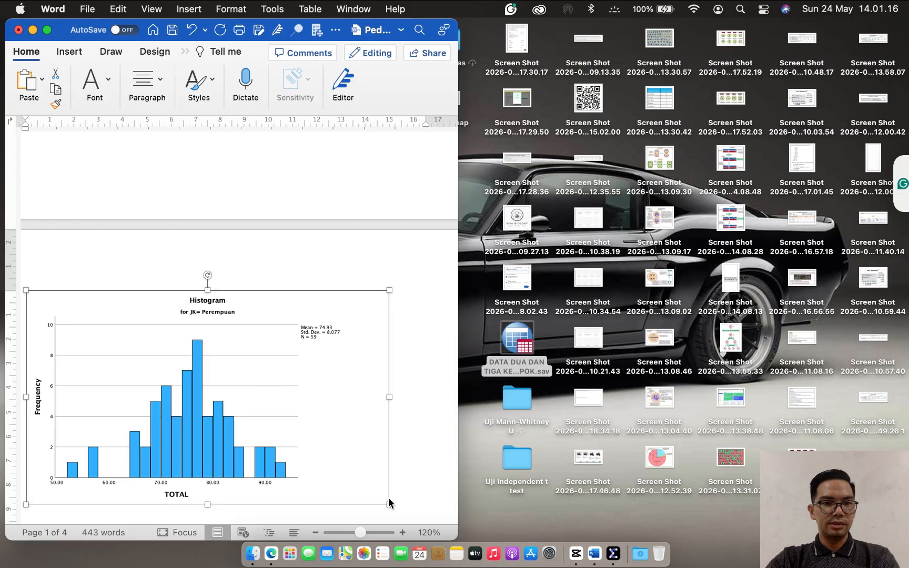
drag(389, 505, 152, 365)
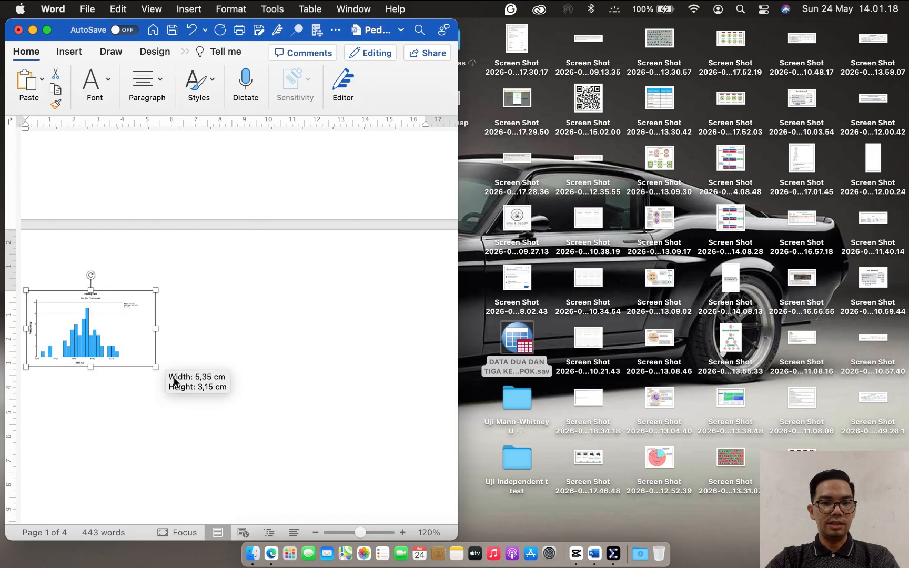
click(282, 308)
scroll(282, 308, up, 5)
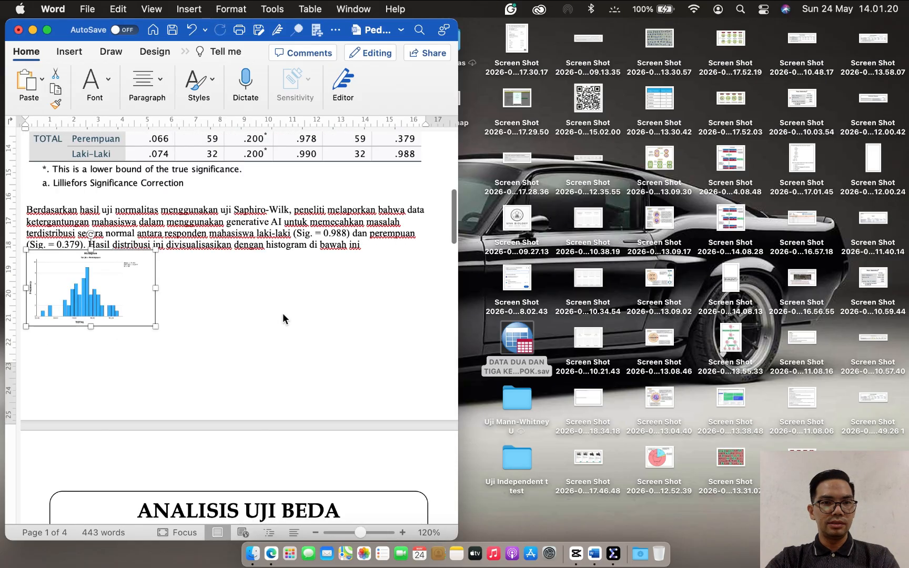
scroll(212, 352, up, 3)
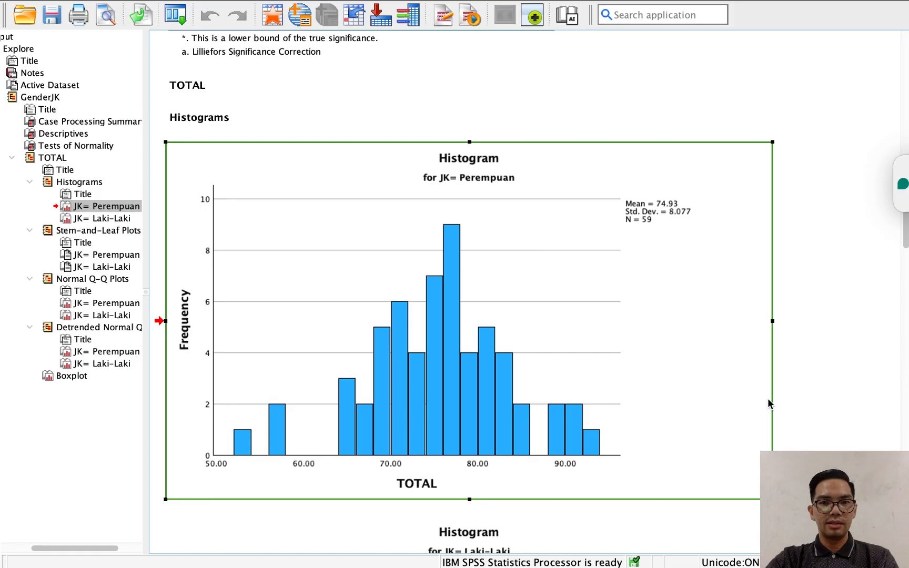
Copy the Laki-Laki histogram from the SPSS output and paste it into Word directly after the Perempuan histogram.
scroll(784, 400, down, 15)
scroll(783, 400, up, 8)
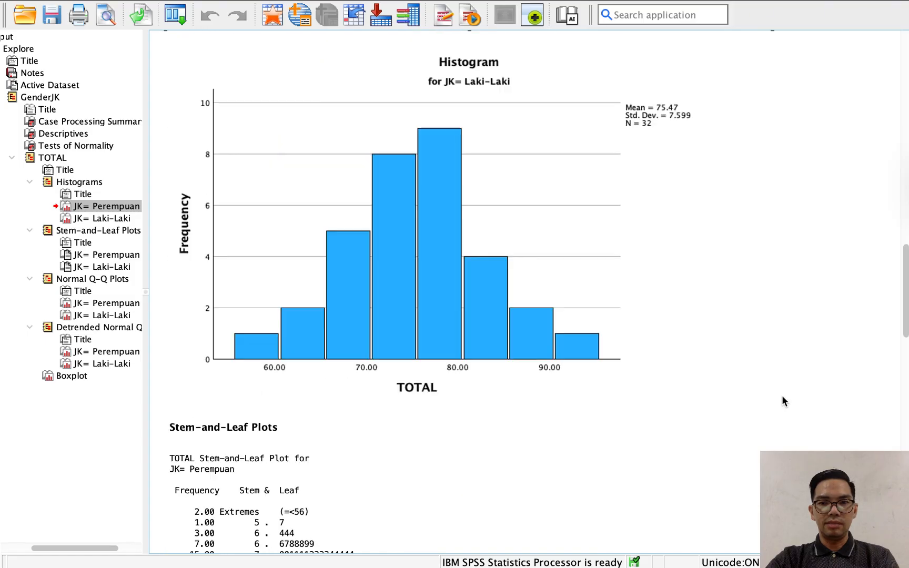
click(473, 353)
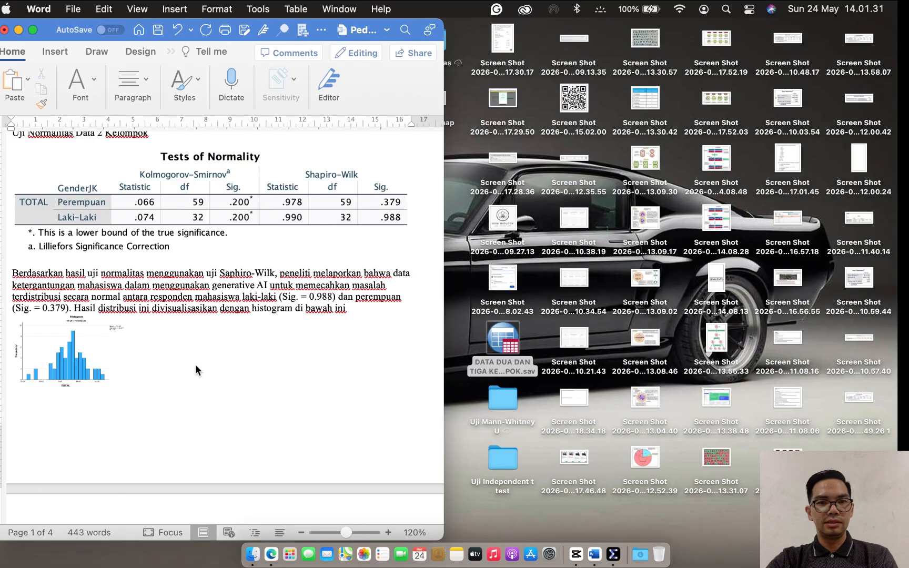
key(super+z)
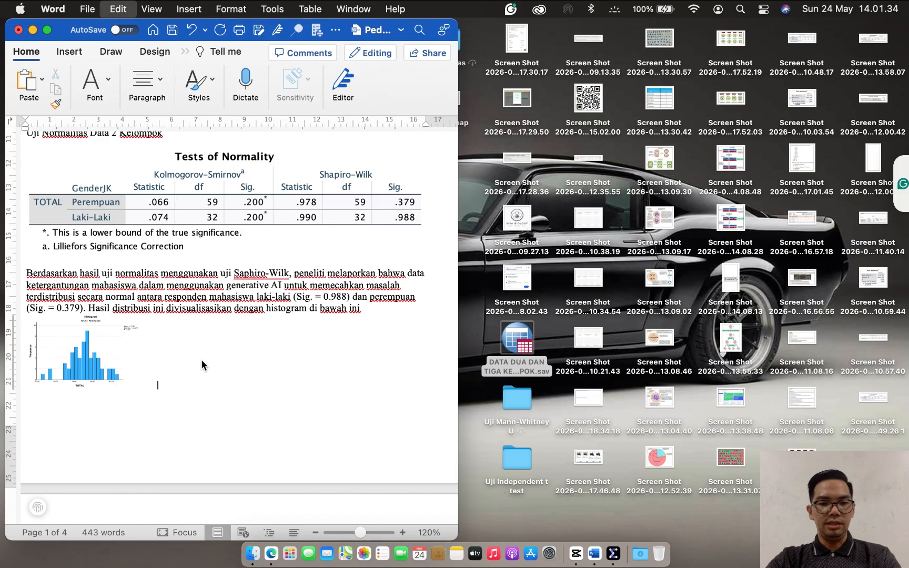
key(super+v)
Shrink the Laki-Laki histogram so it sits on the same line beside the Perempuan histogram.
click(287, 398)
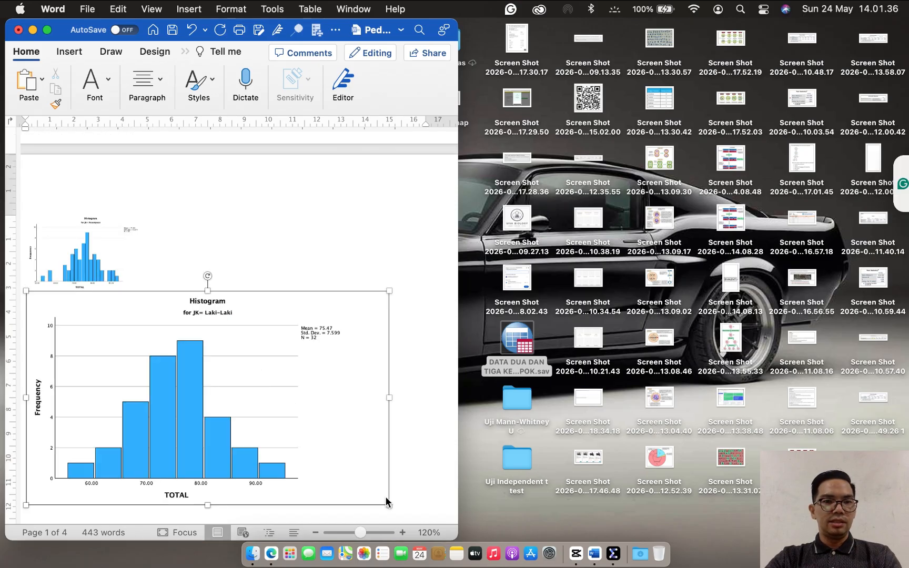
drag(388, 506, 234, 383)
drag(355, 331, 314, 305)
drag(313, 305, 312, 309)
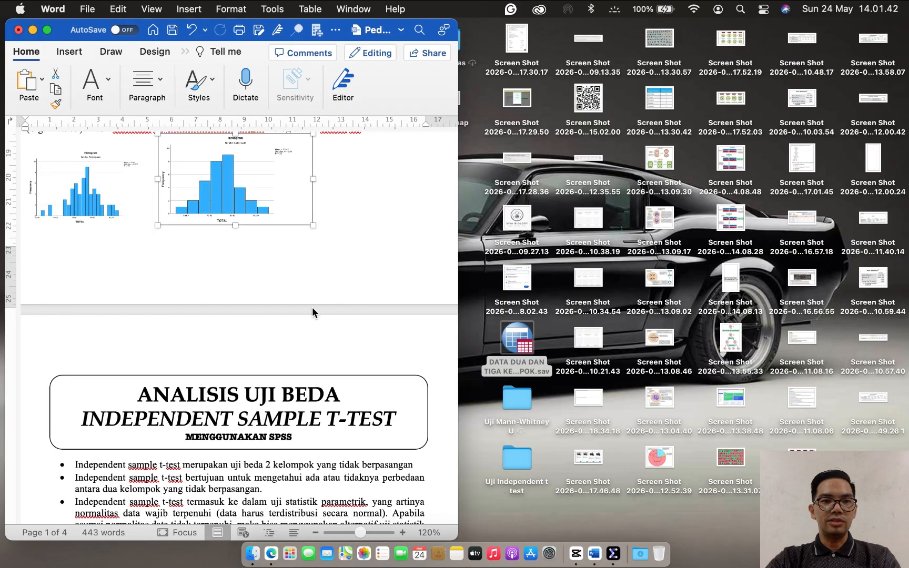
scroll(317, 337, up, 6)
click(304, 395)
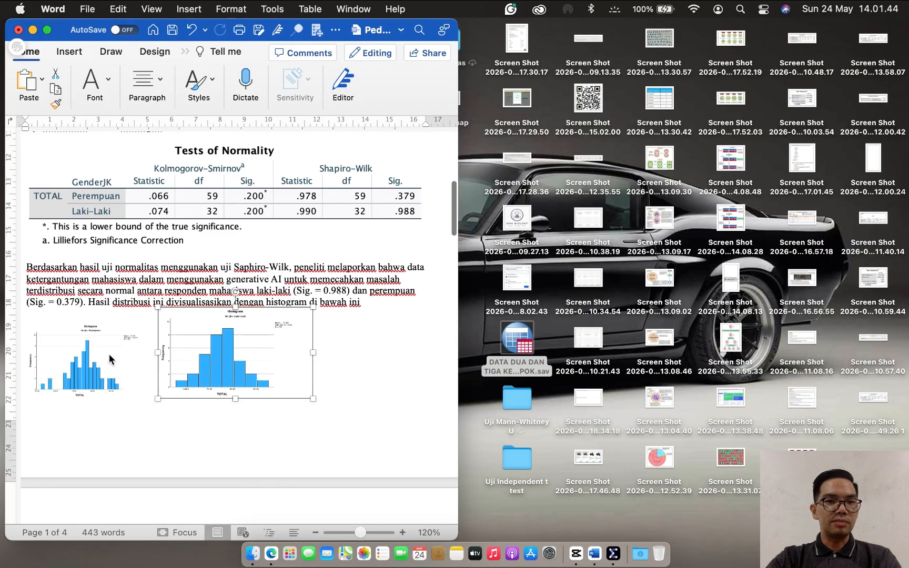
Enlarge the Perempuan histogram to match the size of the Laki-Laki histogram beside it.
click(131, 377)
drag(156, 326, 179, 311)
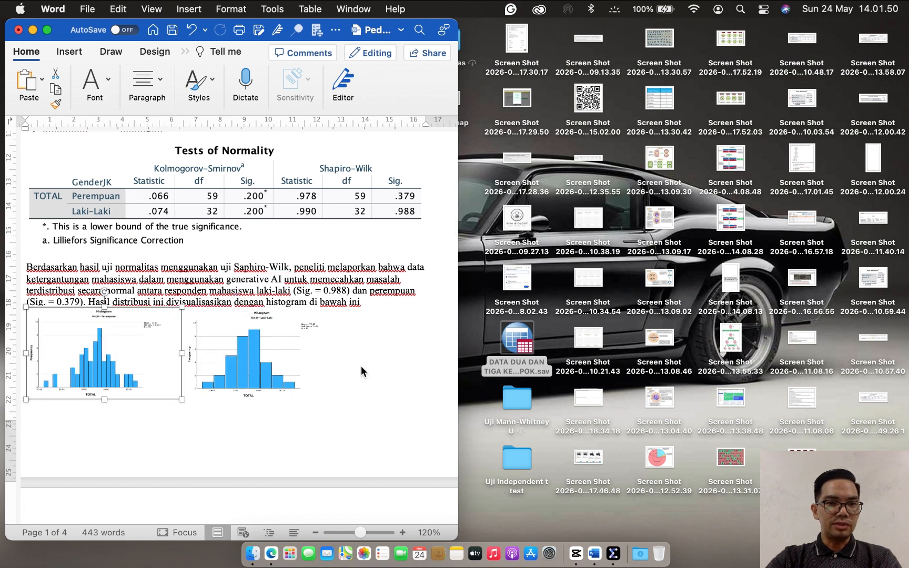
click(361, 367)
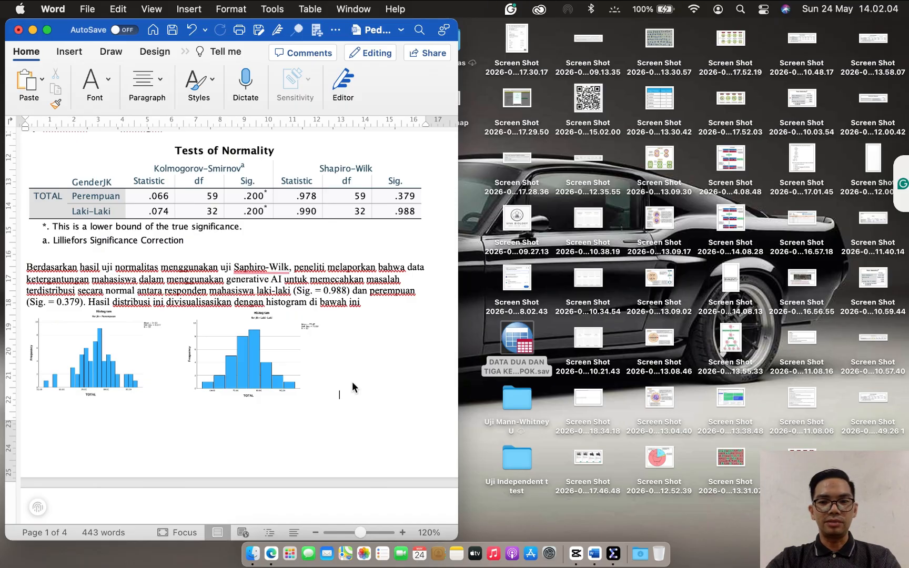
Start a new line after the two histograms, on the following page of the document.
key(Return)
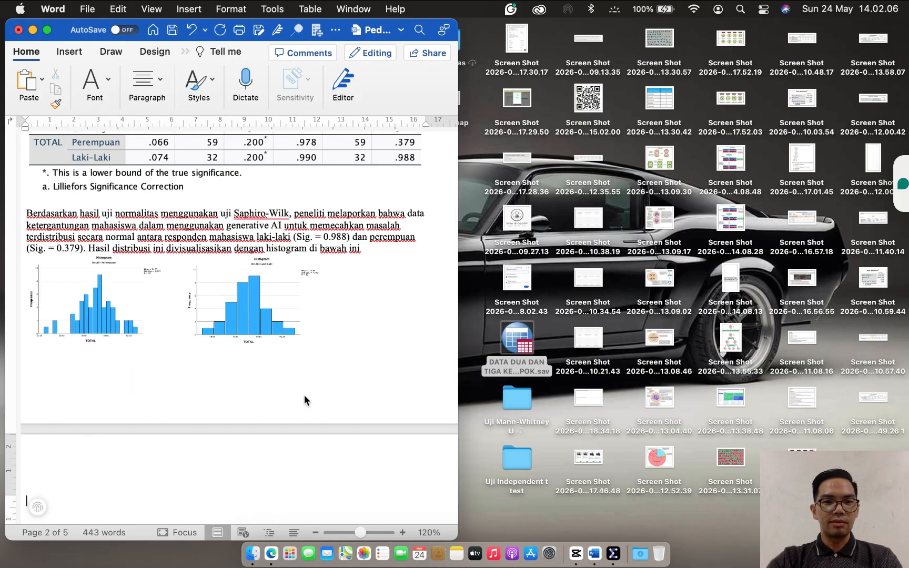
scroll(295, 345, down, 2)
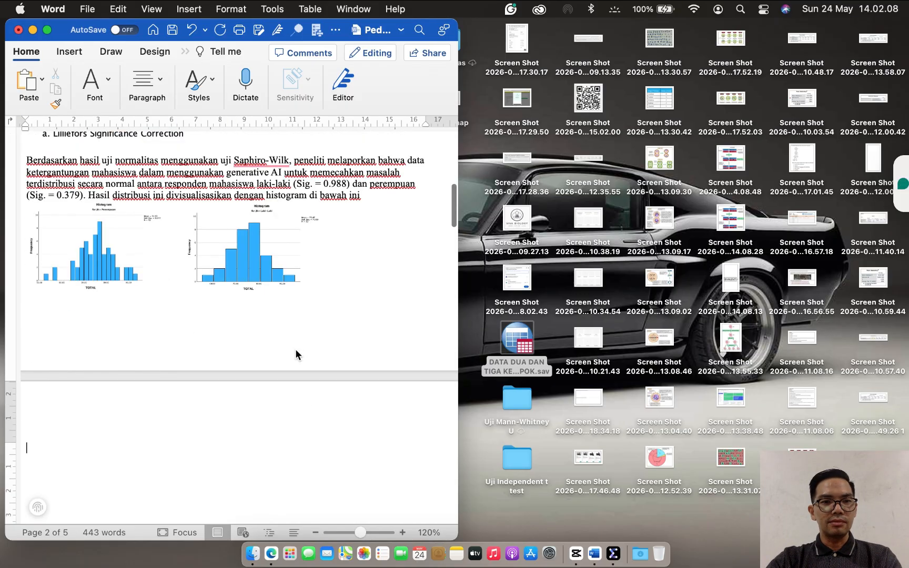
scroll(295, 349, up, 1)
In SPSS, open the Explore analysis and replace GenderJK with MENGAJAR as the factor, keeping TOTAL as the dependent variable.
click(613, 551)
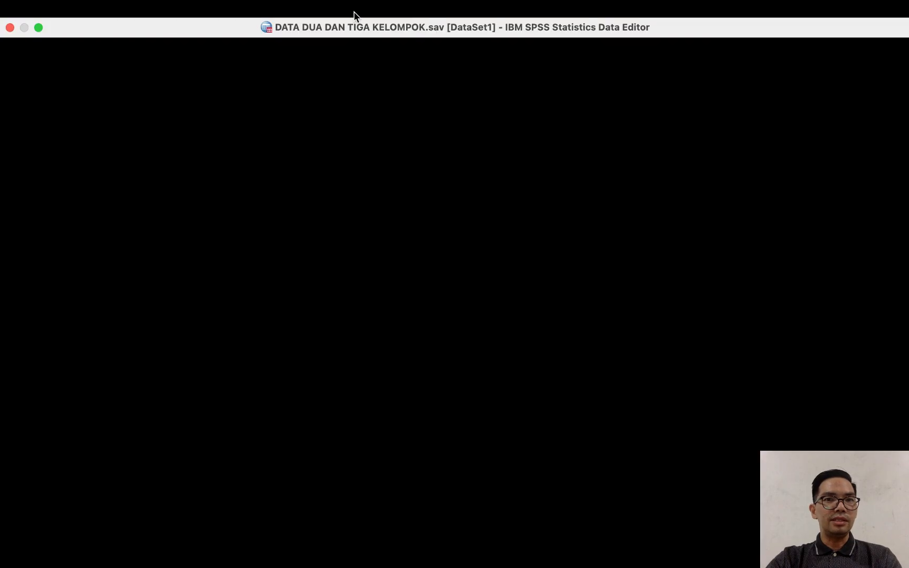
click(353, 9)
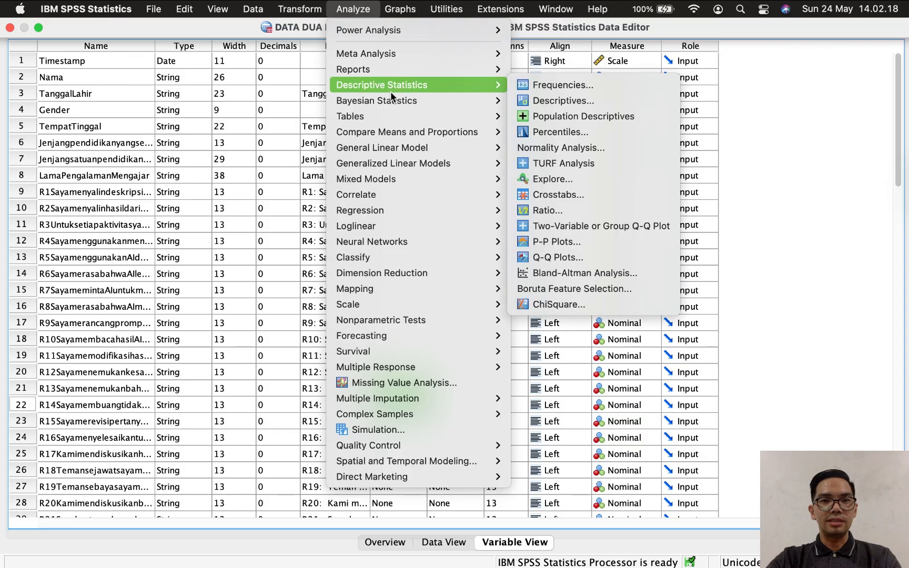
mouse_move(410, 89)
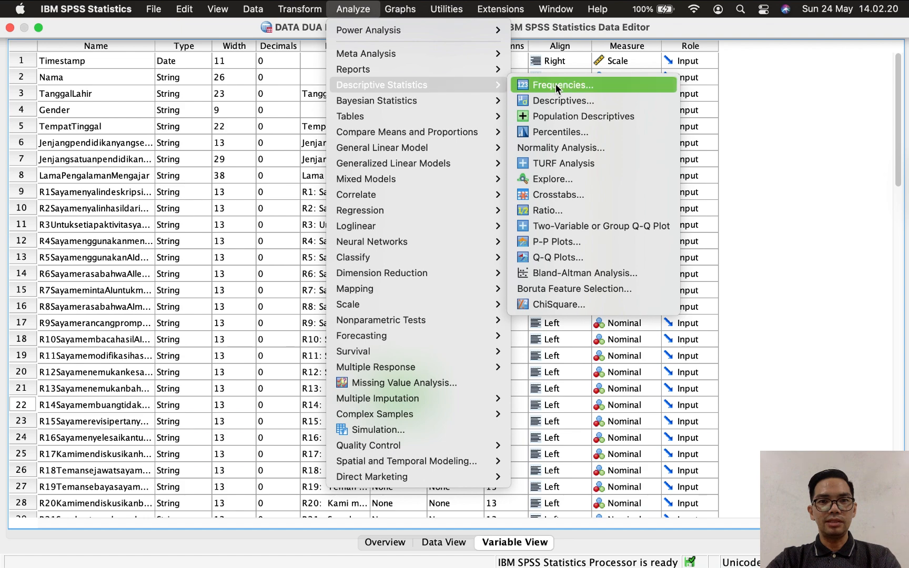
click(558, 180)
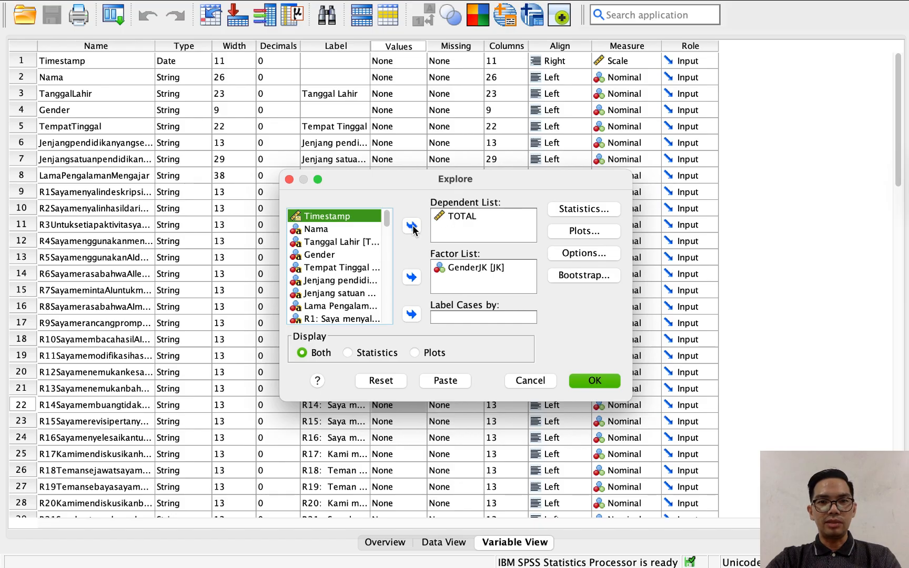
click(463, 267)
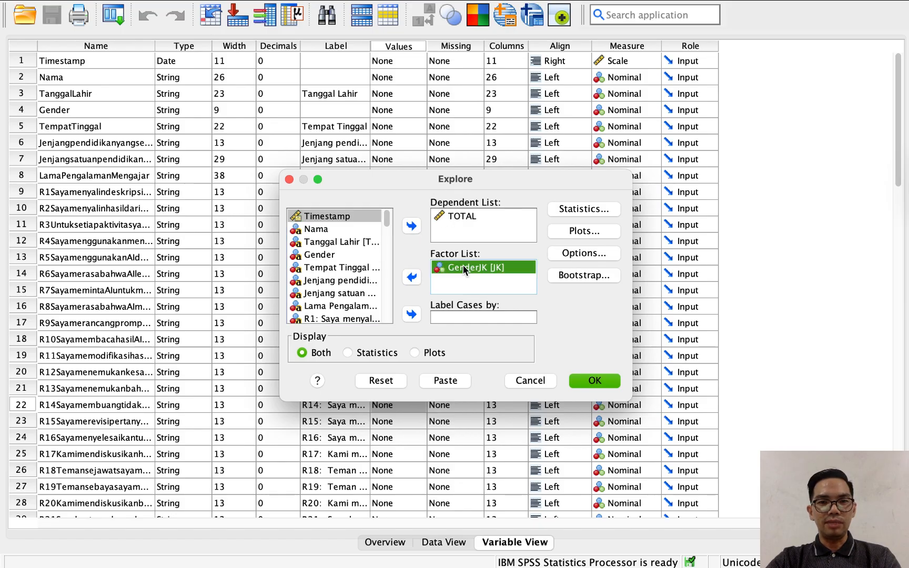
click(410, 278)
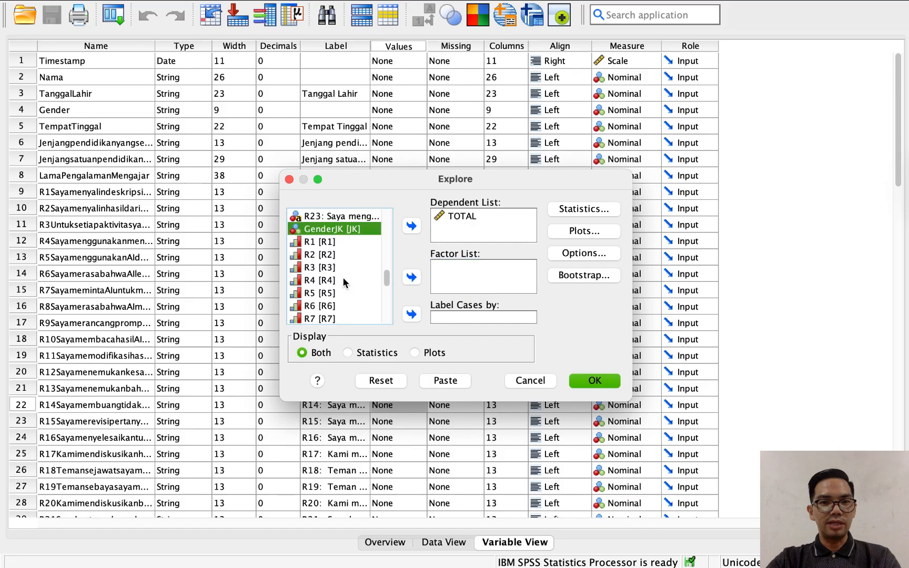
scroll(343, 283, down, 6)
click(345, 317)
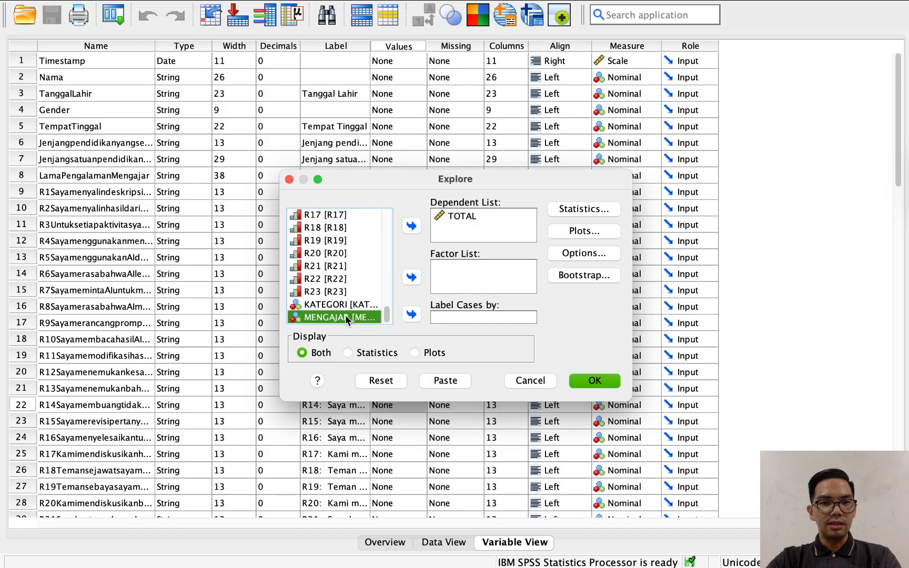
click(412, 278)
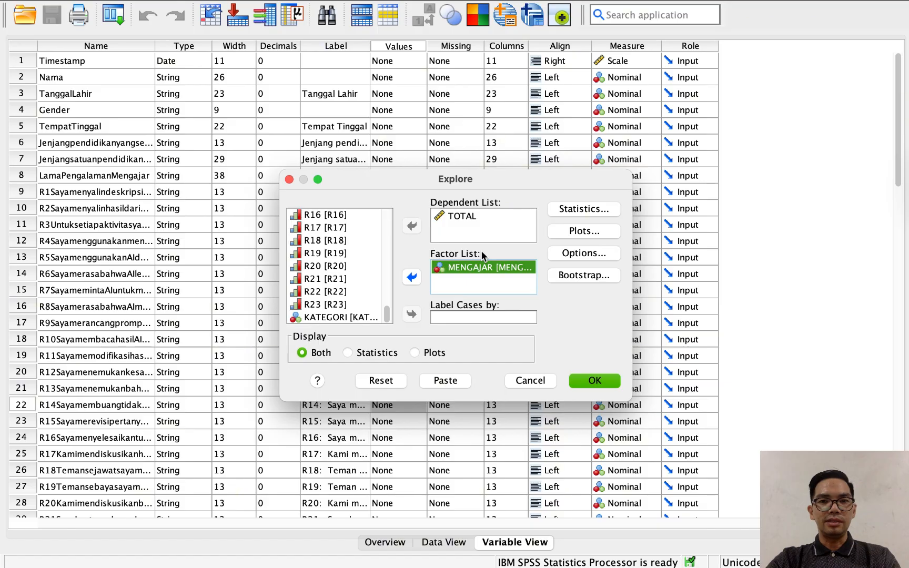
Run the Explore analysis with histograms and normality plots with tests enabled.
click(577, 233)
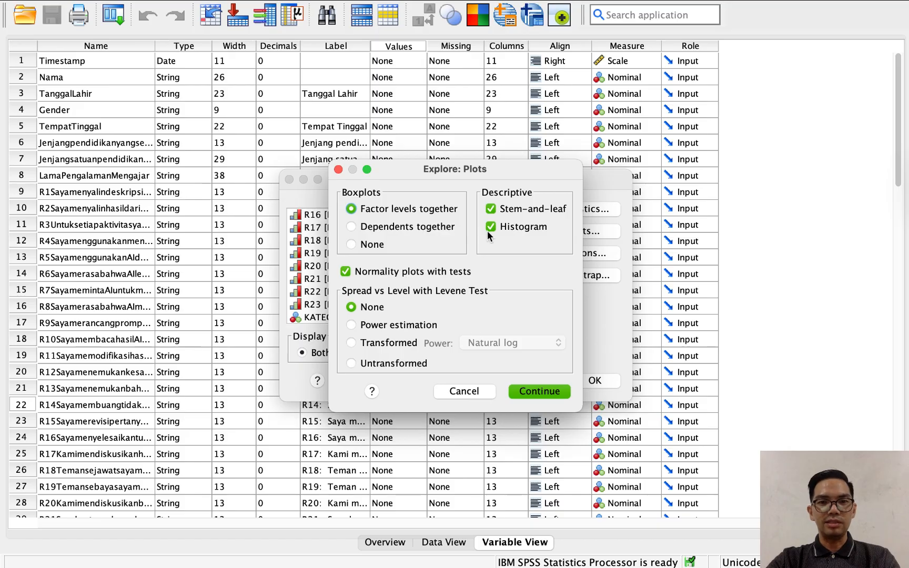
click(541, 391)
click(595, 383)
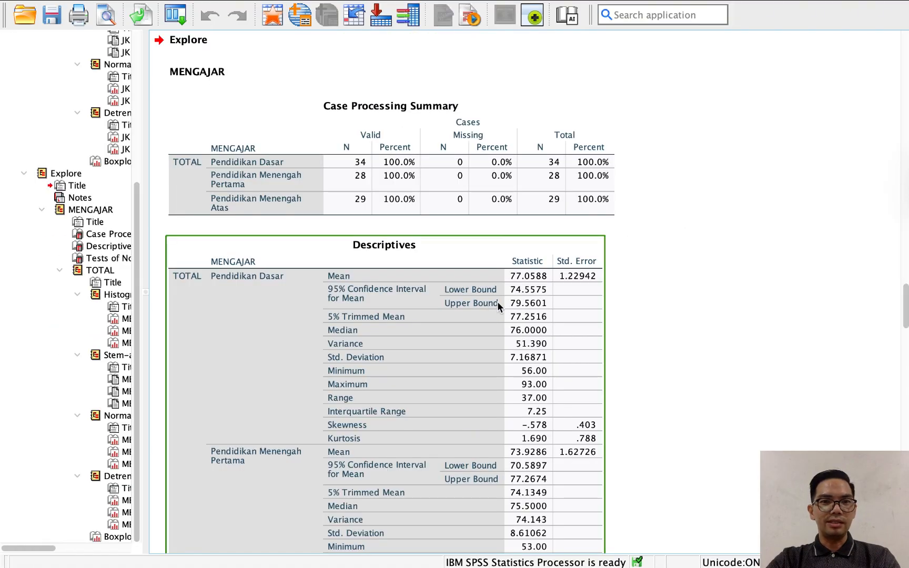
Examine the Shapiro-Wilk significance values for the three MENGAJAR groups in the Tests of Normality table.
scroll(497, 301, down, 4)
scroll(498, 301, down, 8)
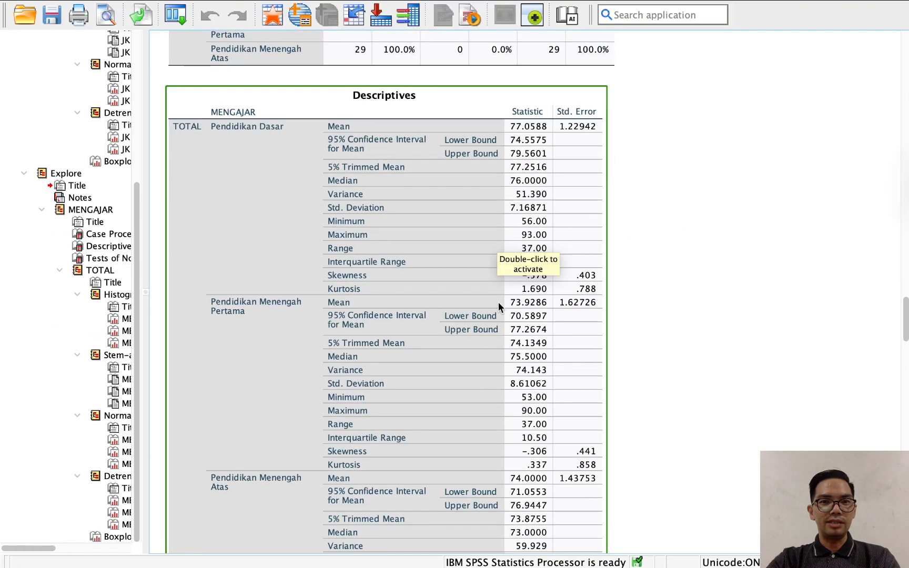
scroll(499, 303, down, 13)
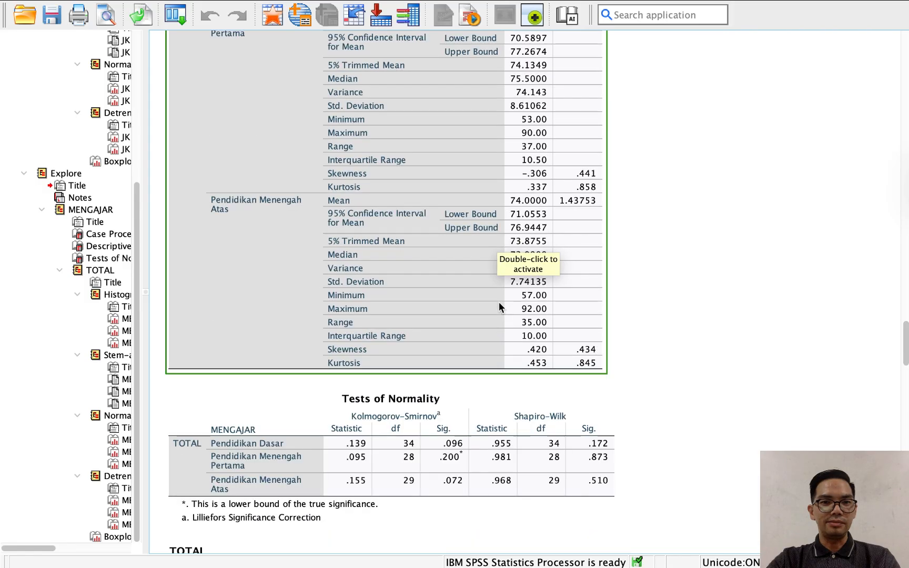
click(483, 225)
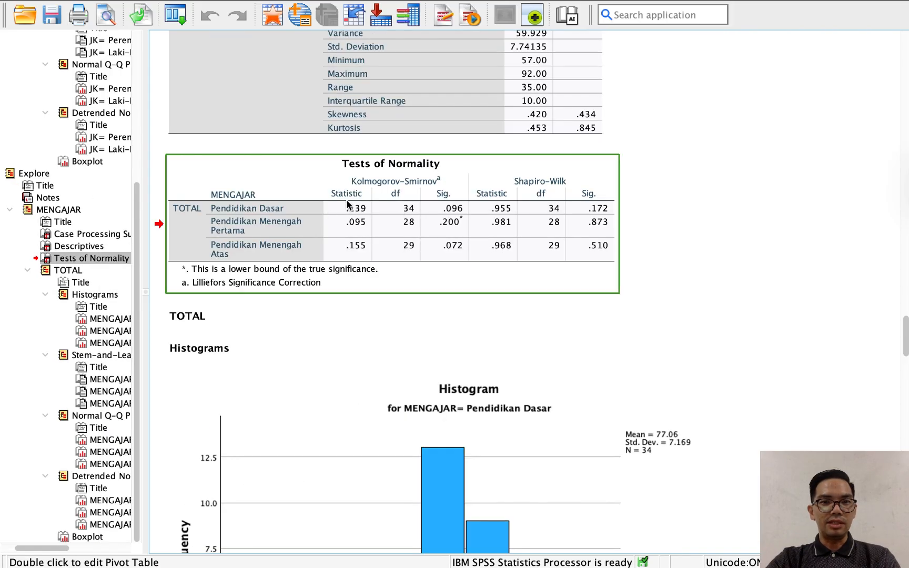
click(658, 251)
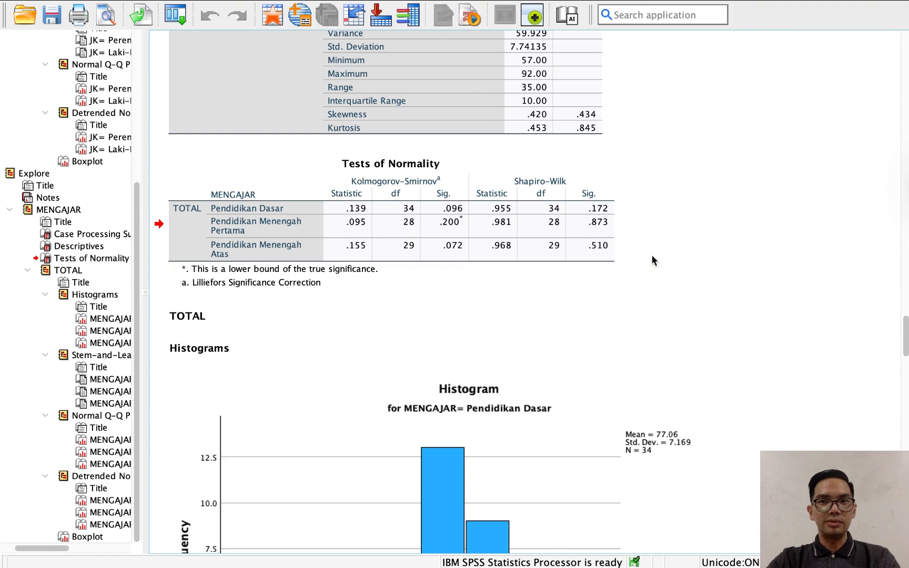
click(557, 185)
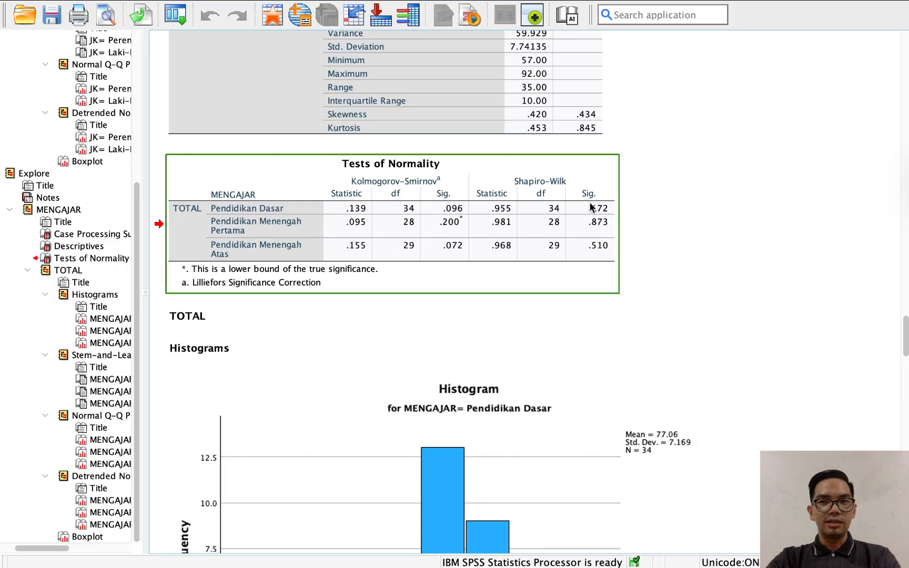
click(652, 276)
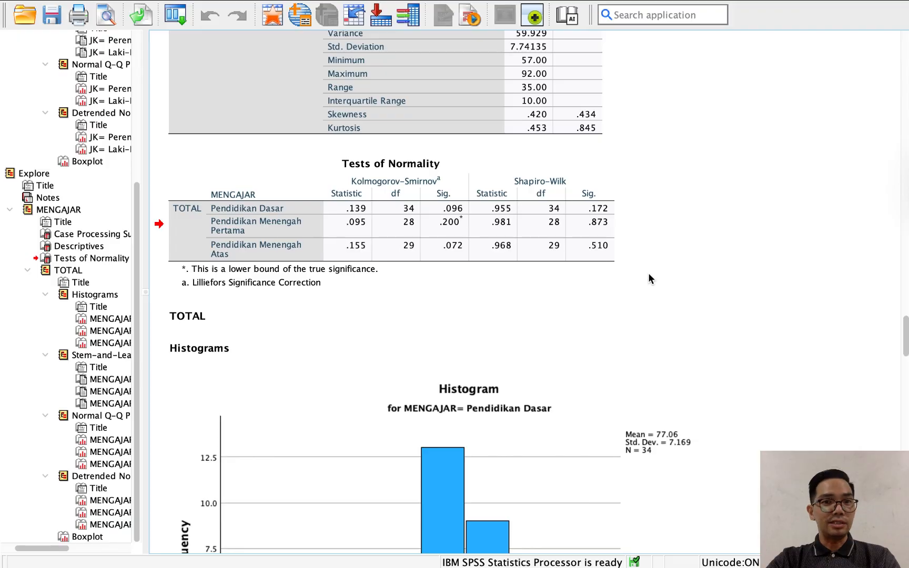
click(583, 198)
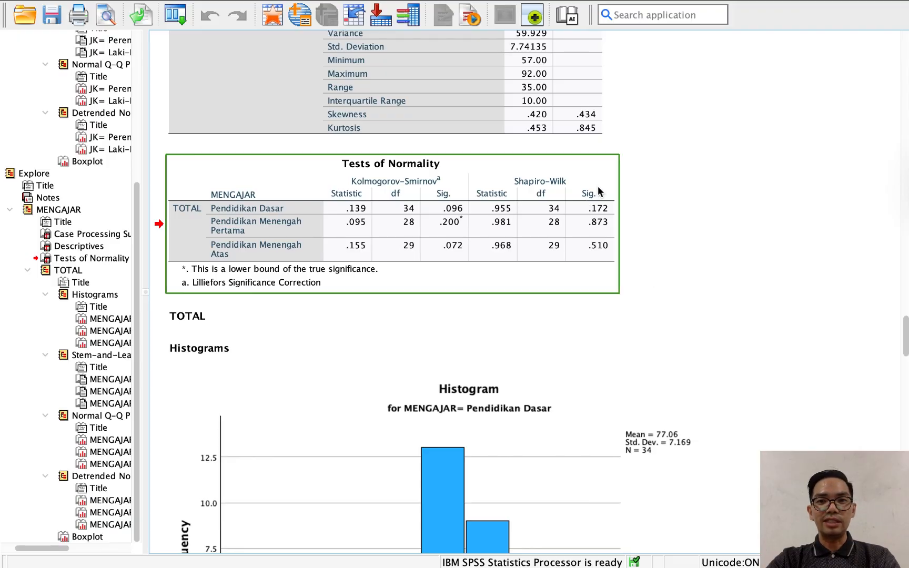
click(664, 243)
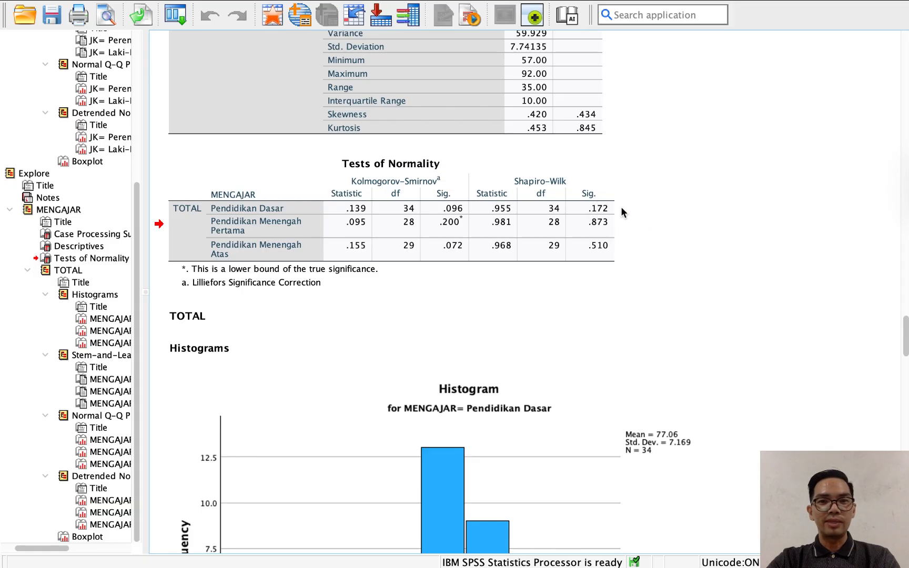
click(579, 262)
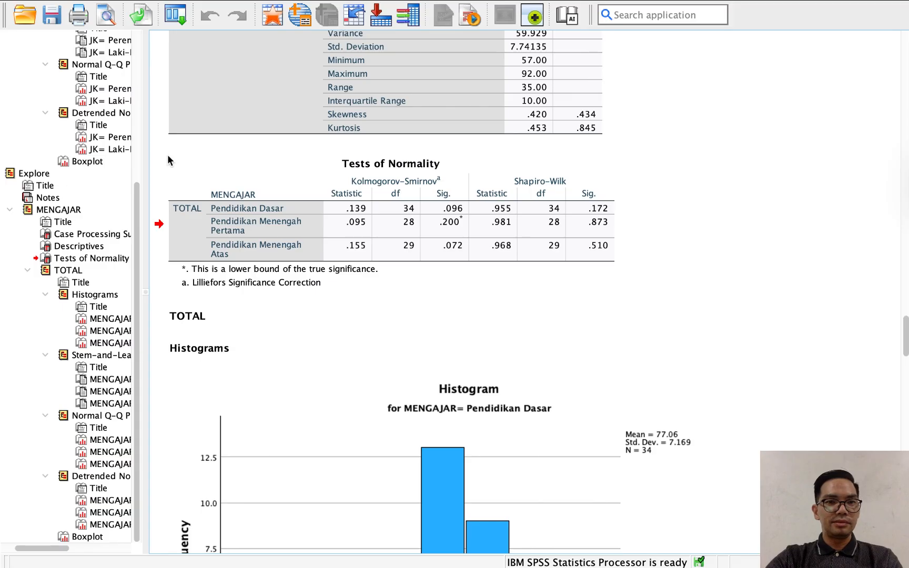
Capture a screenshot of the MENGAJAR Tests of Normality table, including its footnotes.
drag(166, 155, 616, 296)
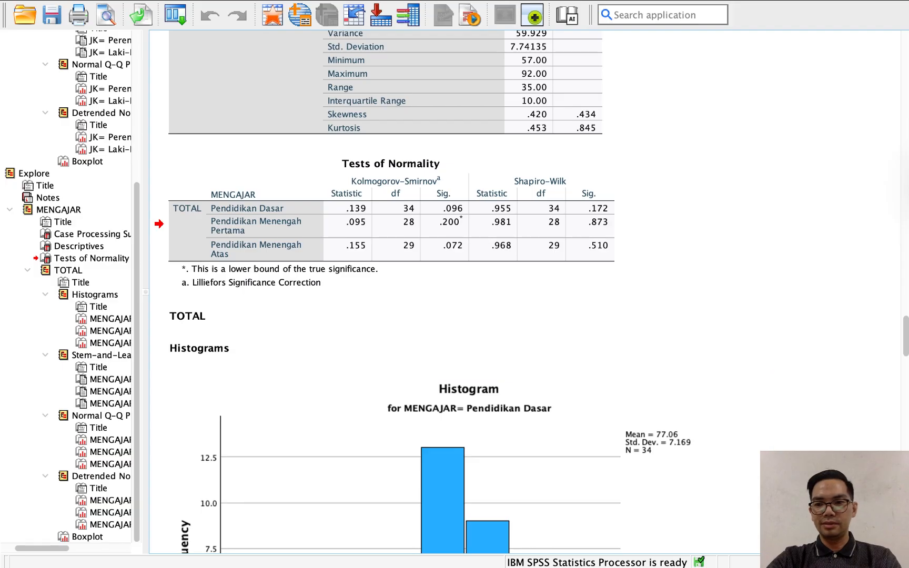
click(820, 519)
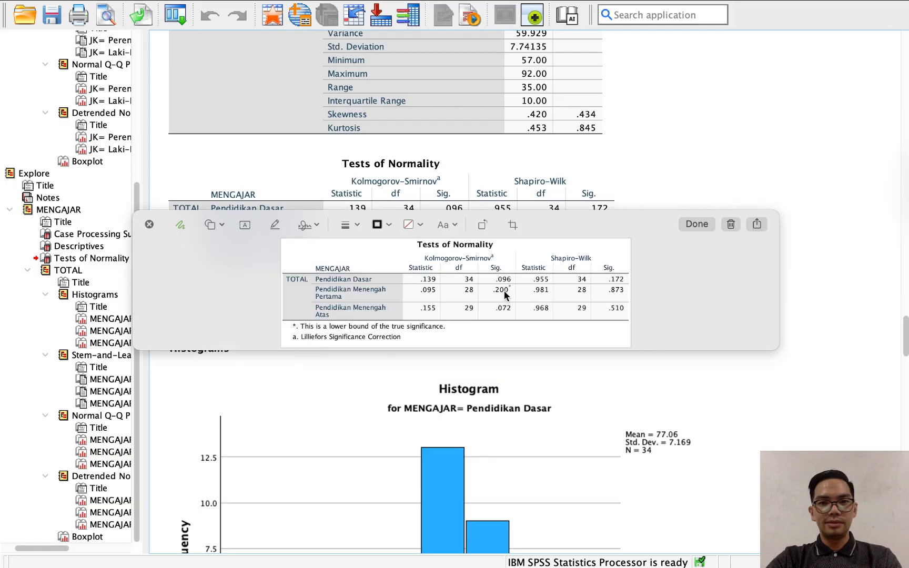
click(701, 225)
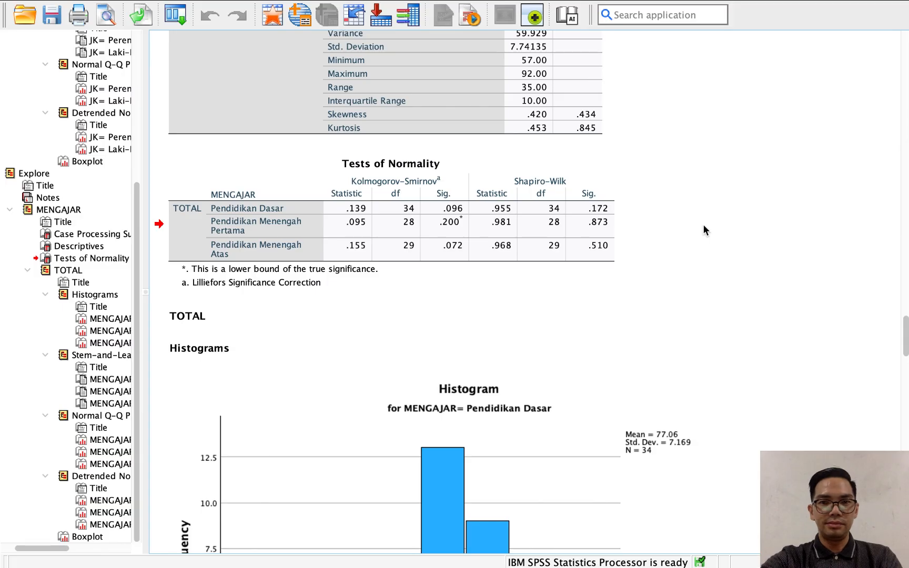
click(610, 352)
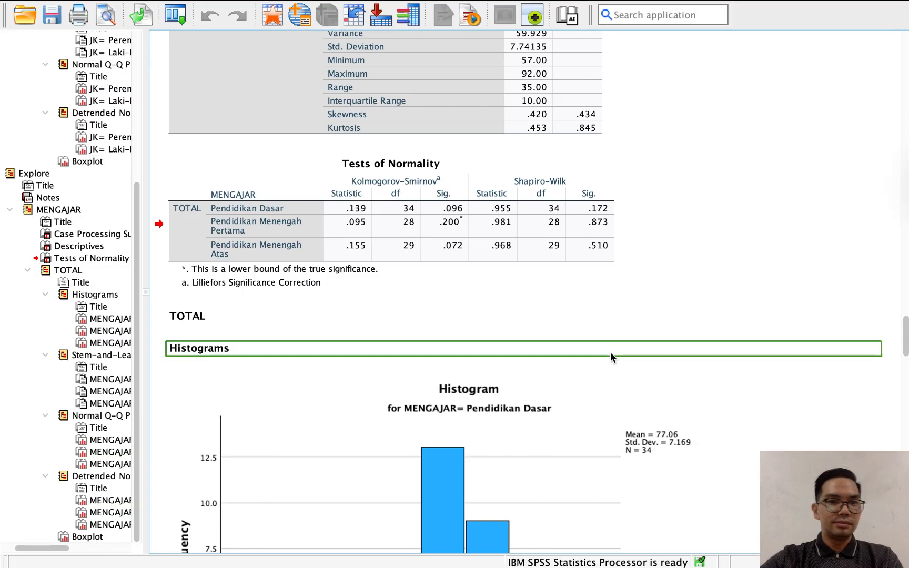
In Word, add the heading "Uji Normalitas Data 3 Kelompok" on the new page and paste the captured normality table beneath it.
key(ctrl+Left)
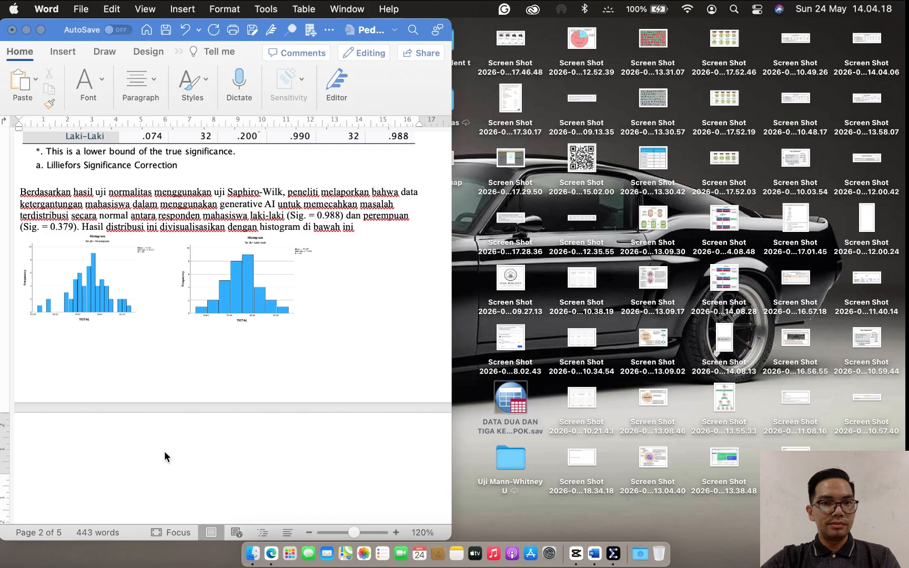
click(80, 475)
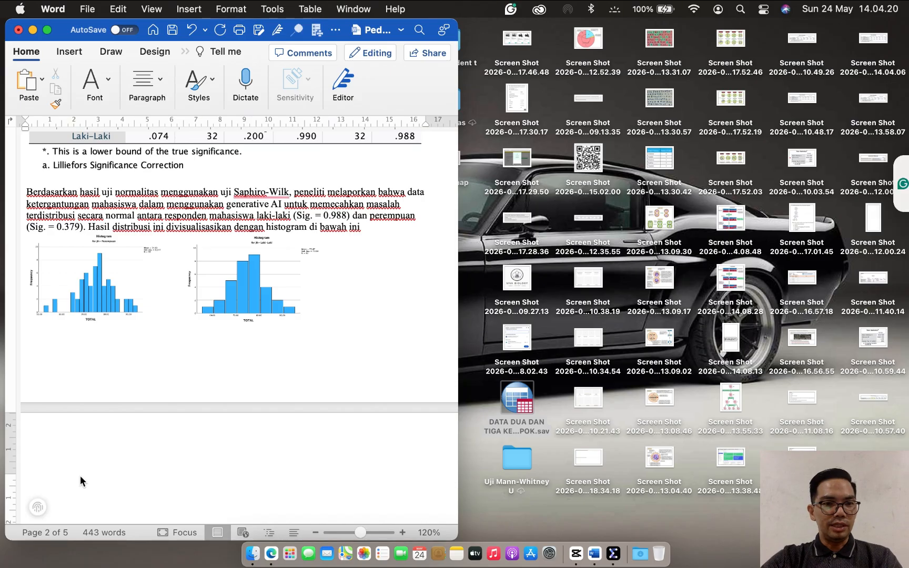
text(U)
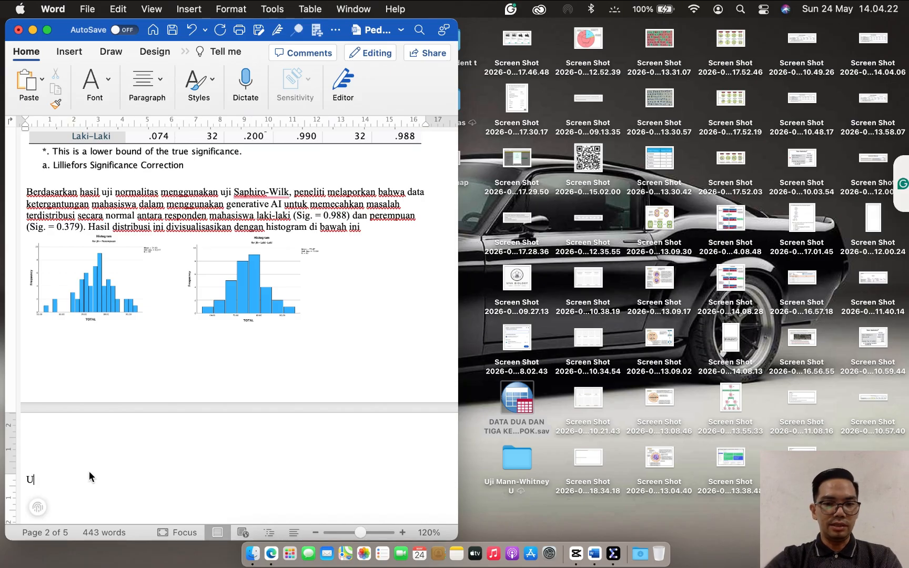
text(ji N)
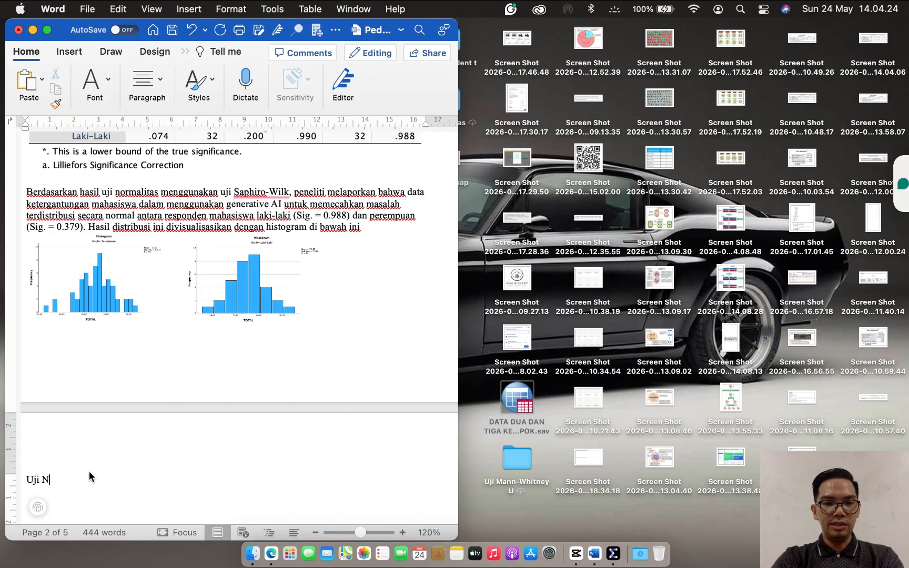
text(ormalitas )
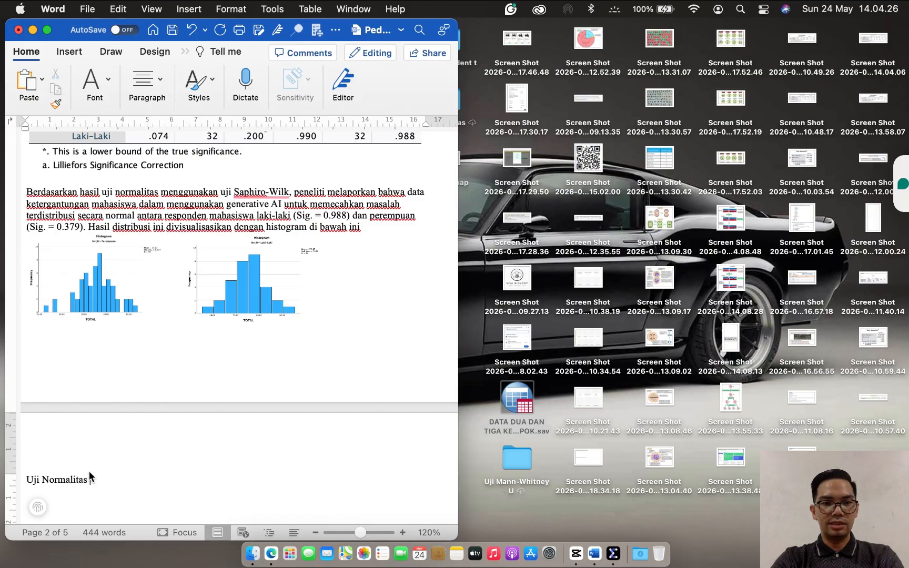
text(Data )
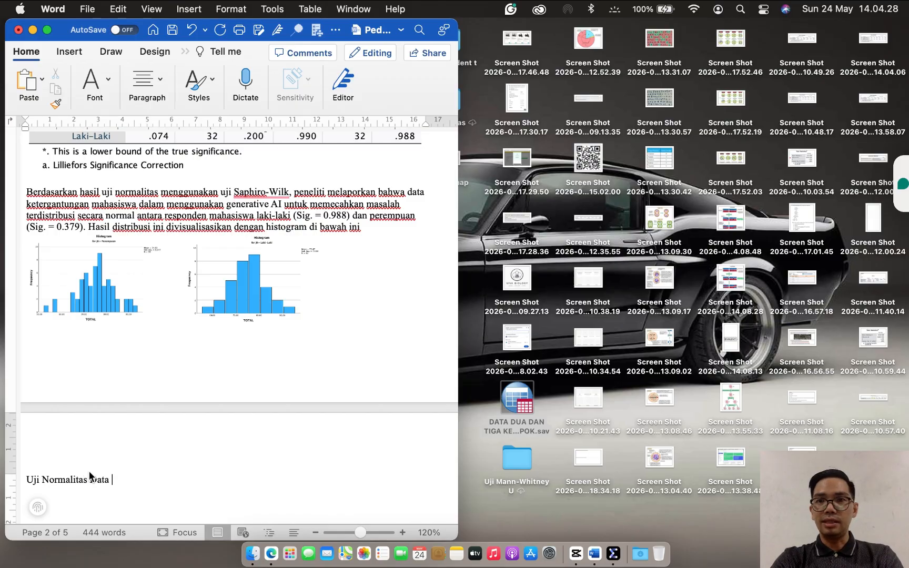
text(3 Kel)
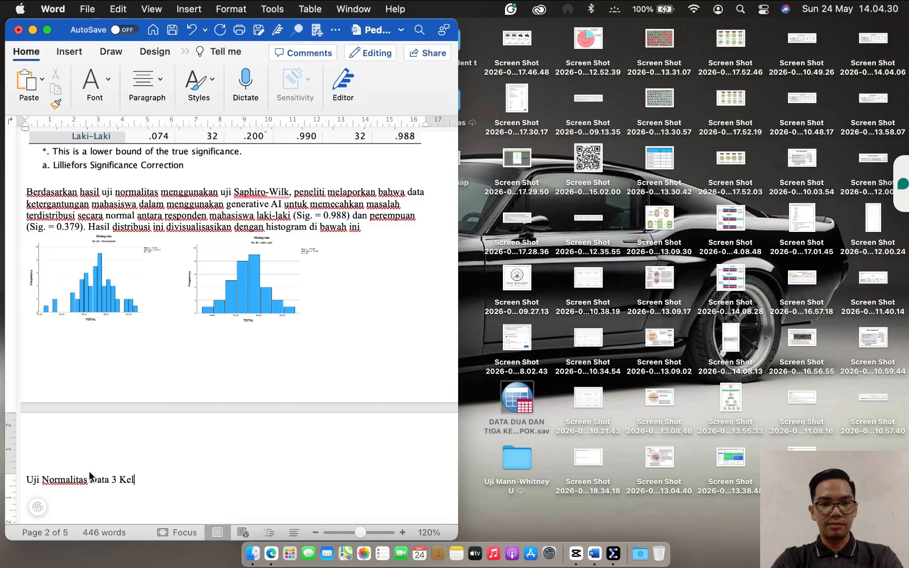
text(ompok)
key(Return)
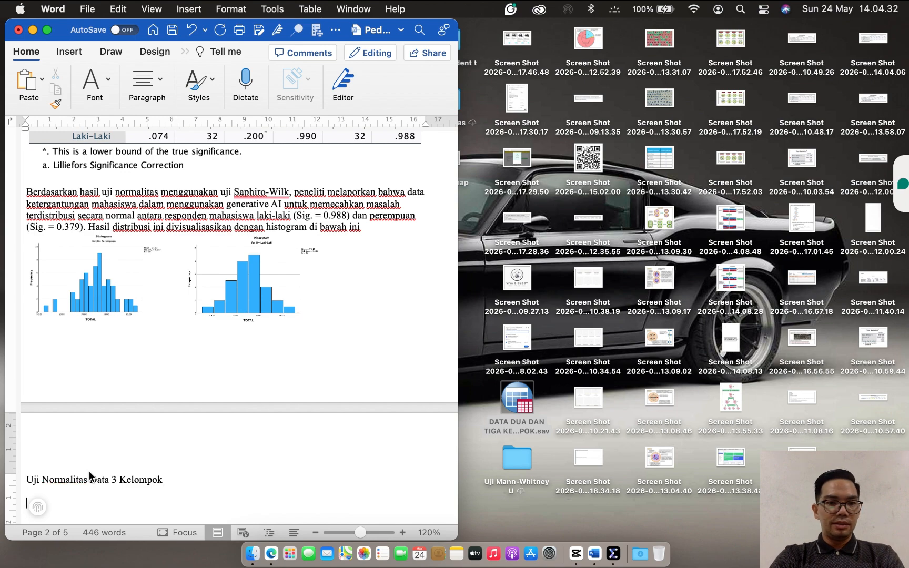
scroll(177, 379, down, 10)
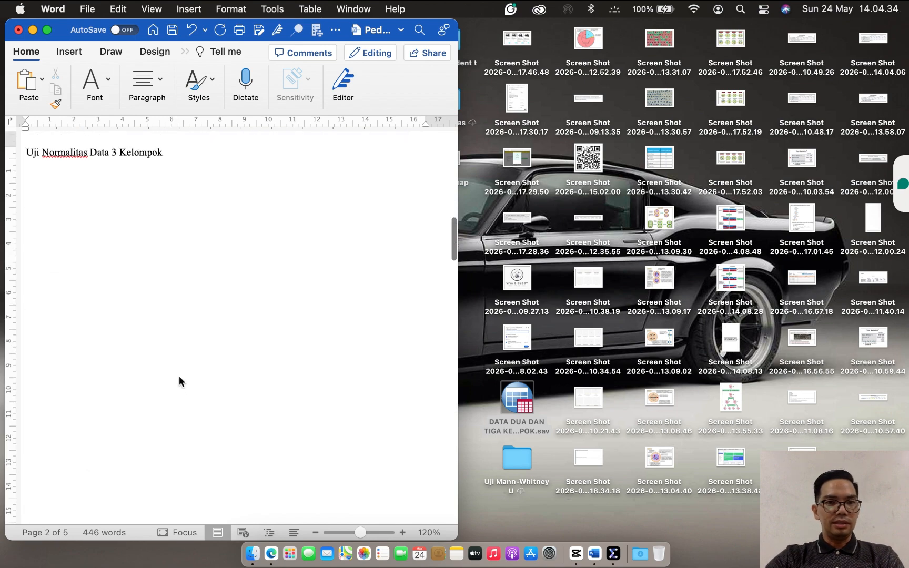
key(super+v)
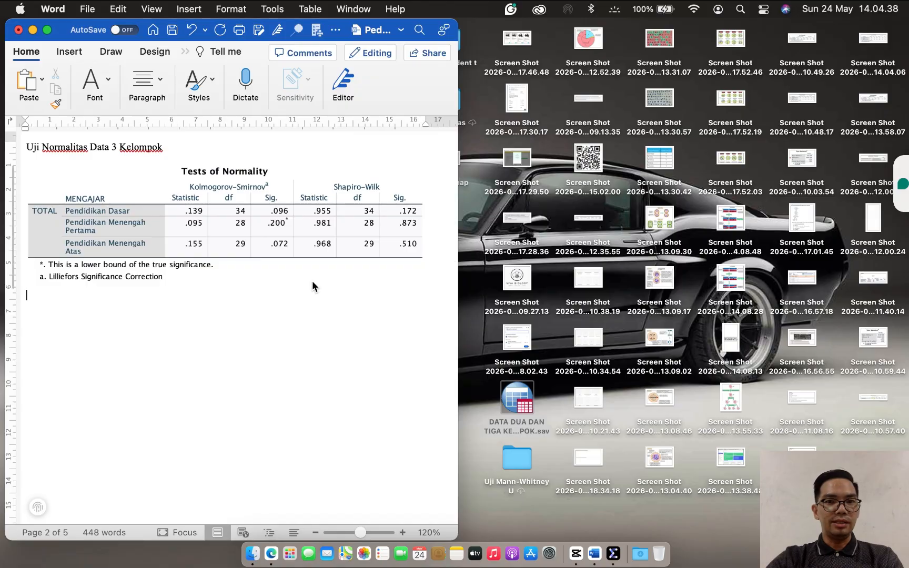
Begin the interpretation below the normality table with "Berdasarkan hasil uji normalitas menggunakan uji Saphiro-Wilk, peneliti melaporkan bahwa".
text(Ber)
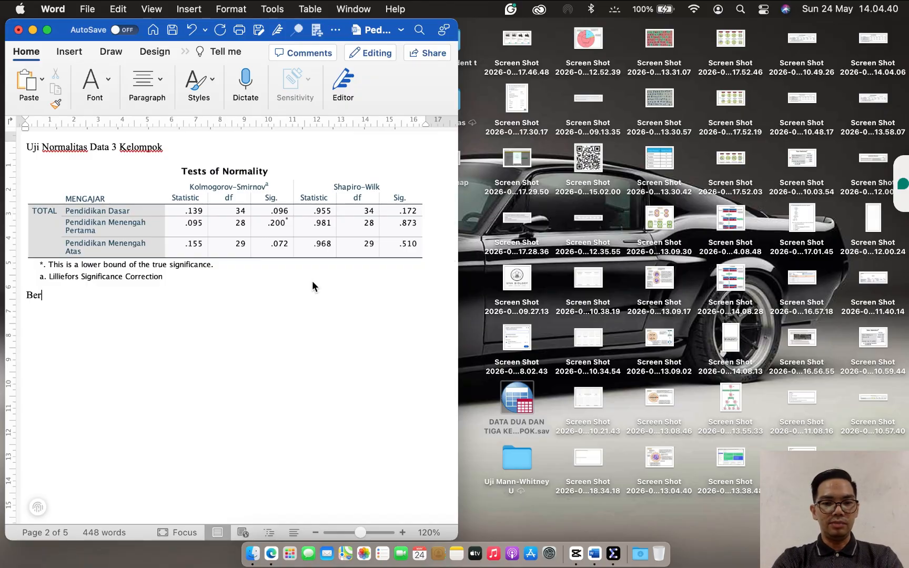
text(dasar)
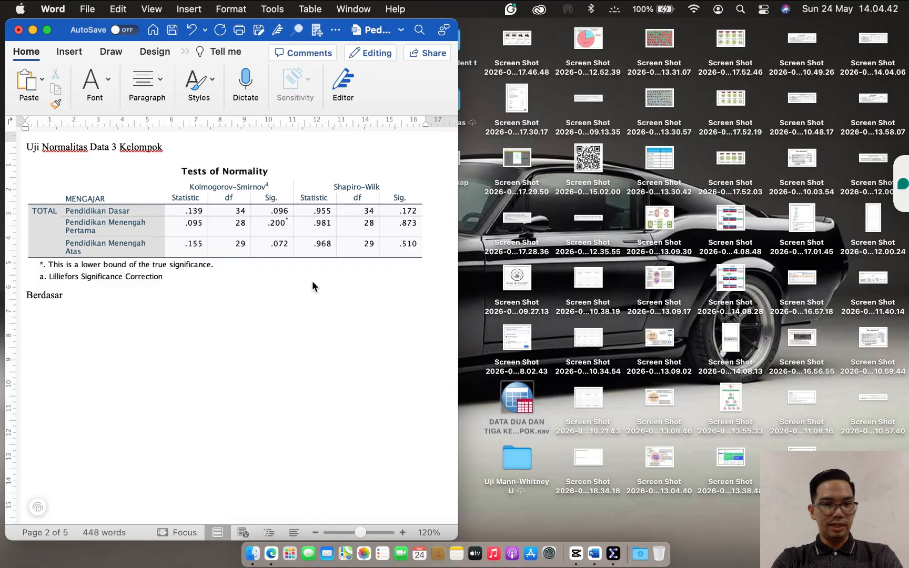
text(kan hasi)
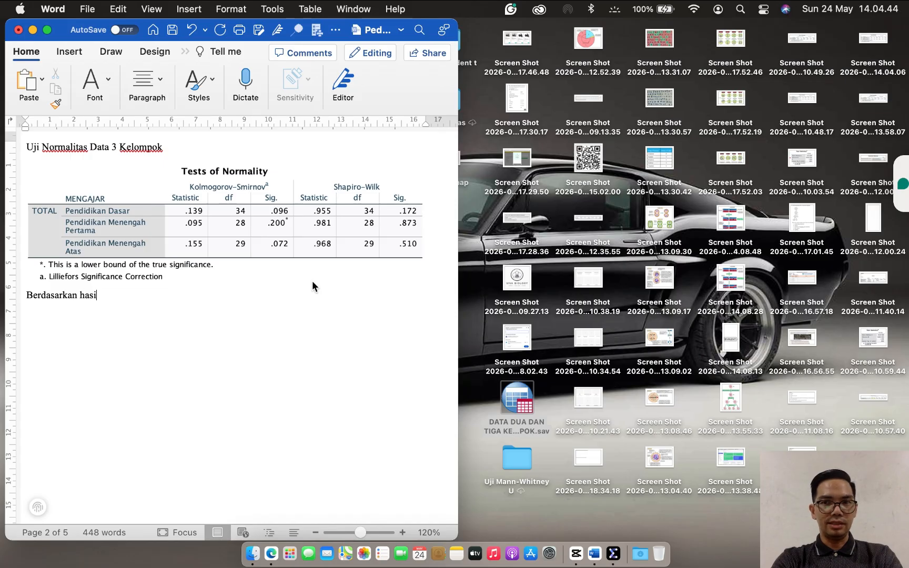
text(l uji norm)
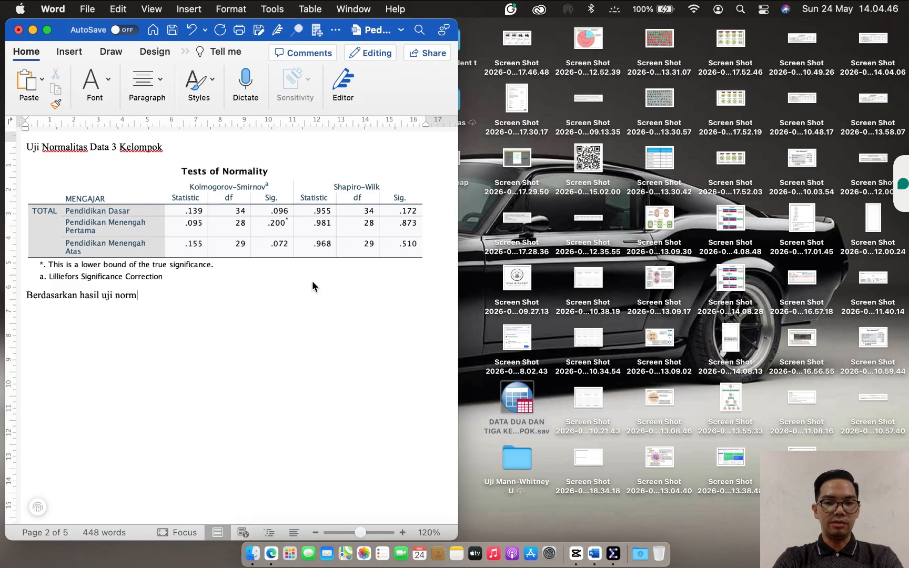
text(alitas me)
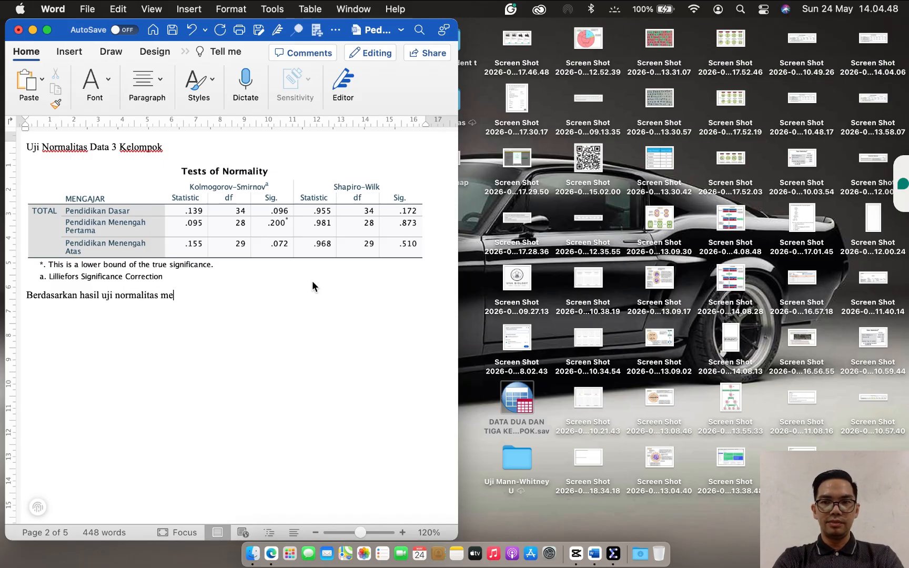
text(nggunakan uji)
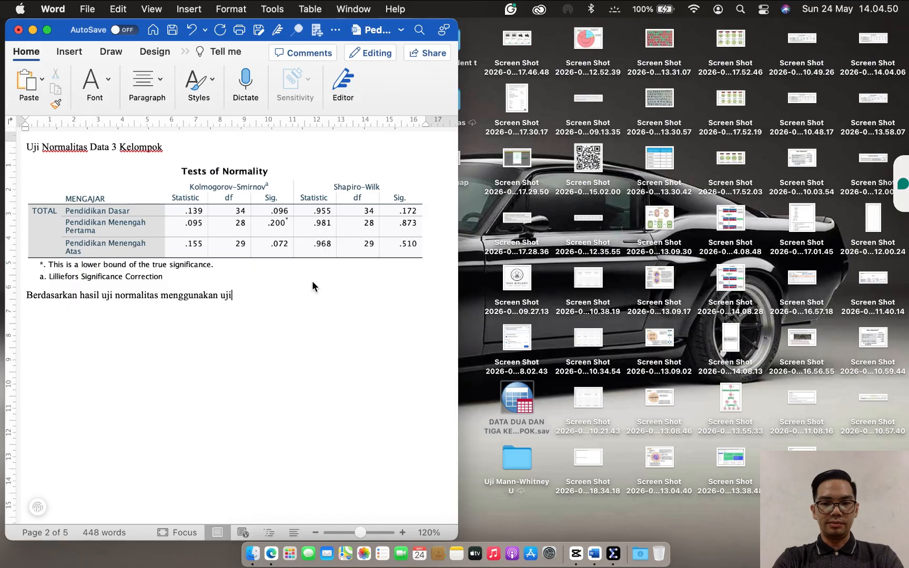
text( Saphiro)
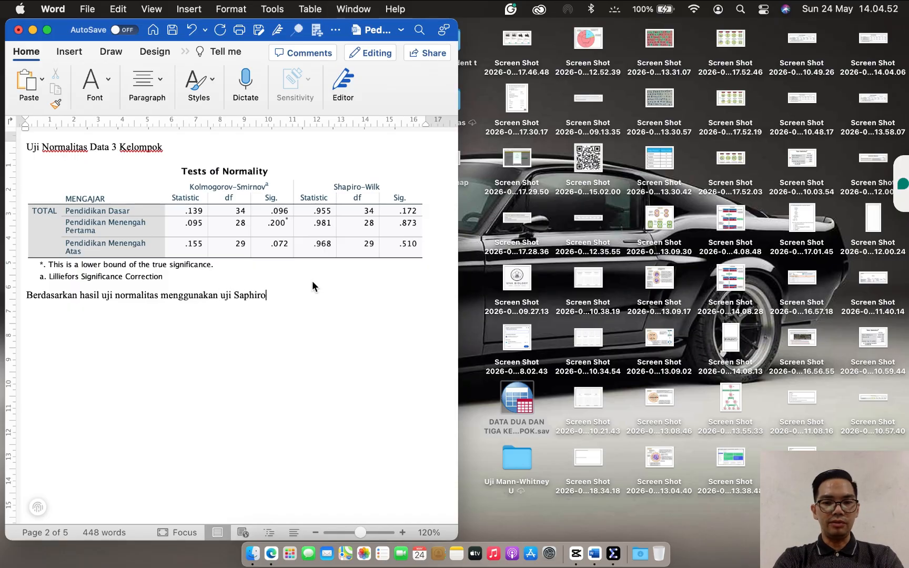
text(-)
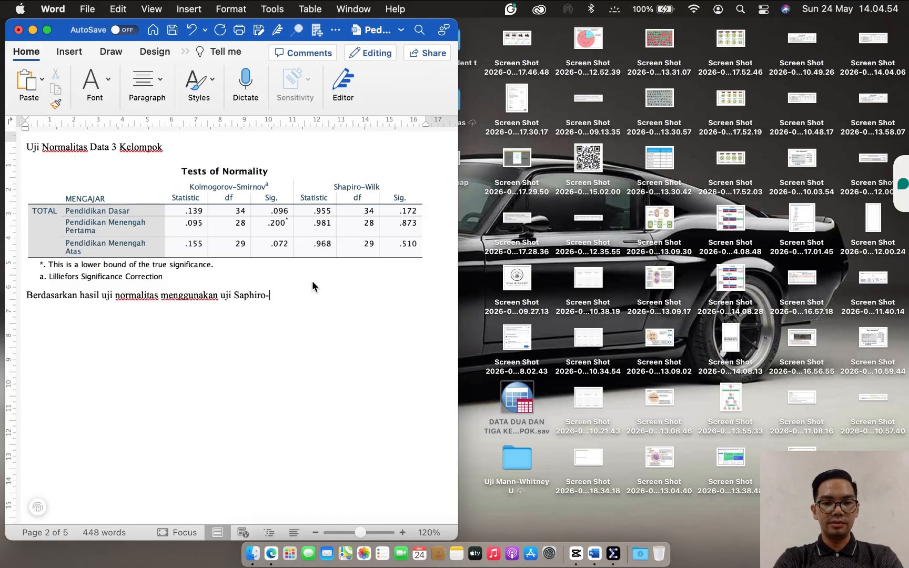
text(Wilk)
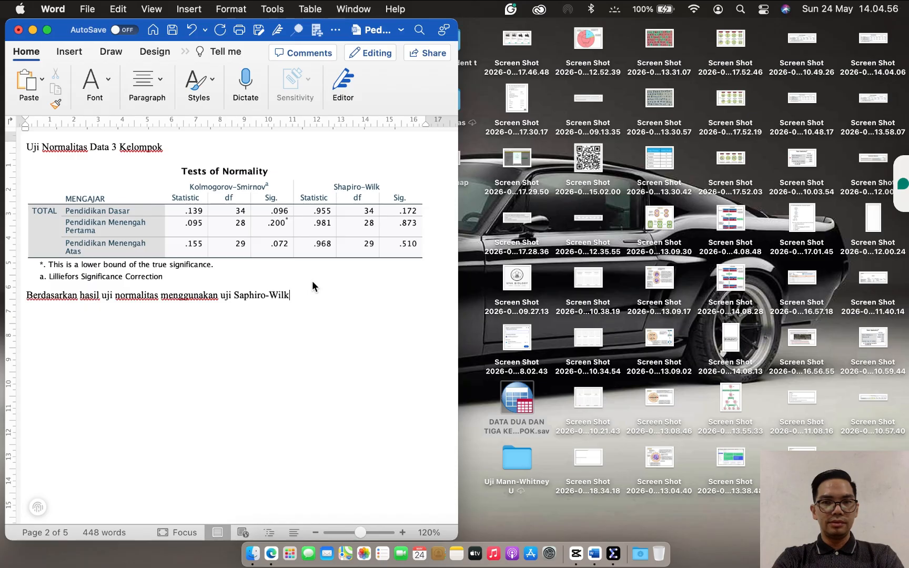
text(, pen)
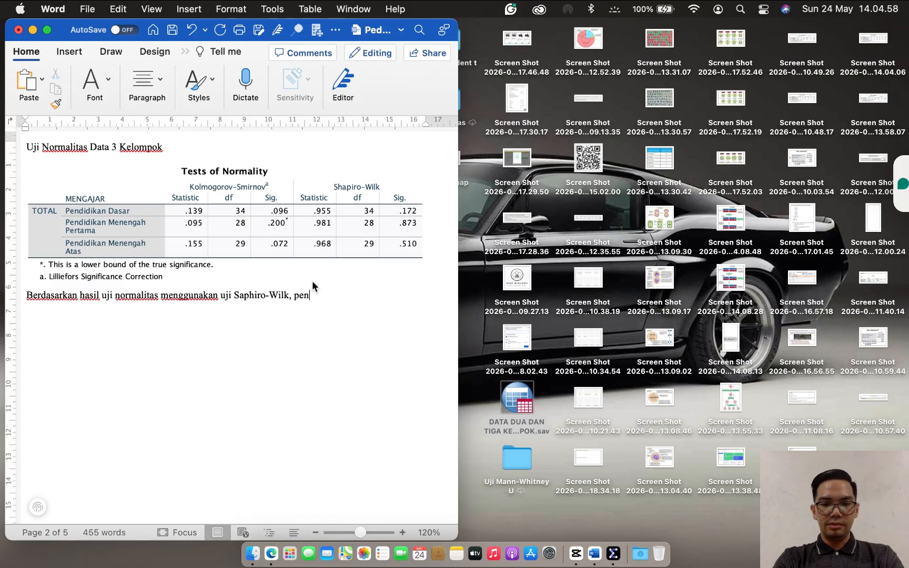
text(eliti melaporkan)
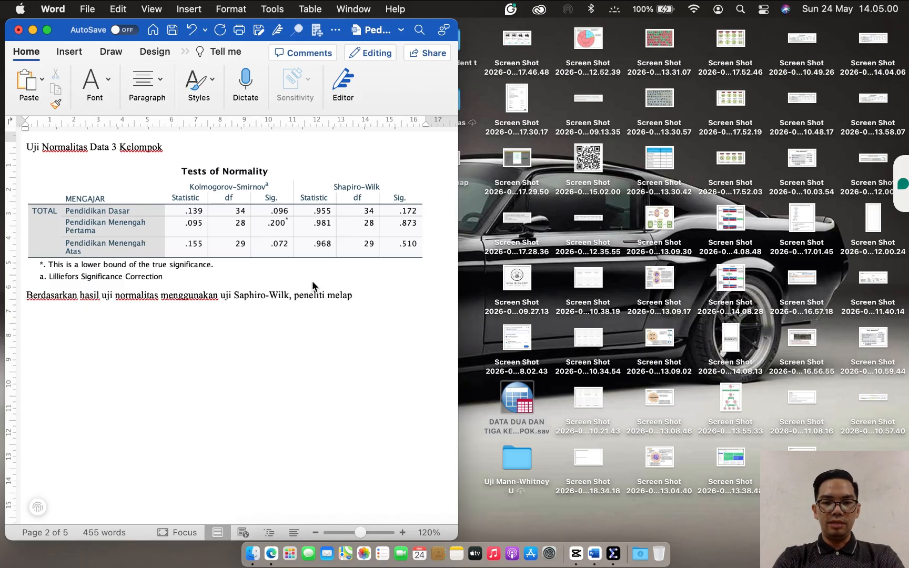
text(wa)
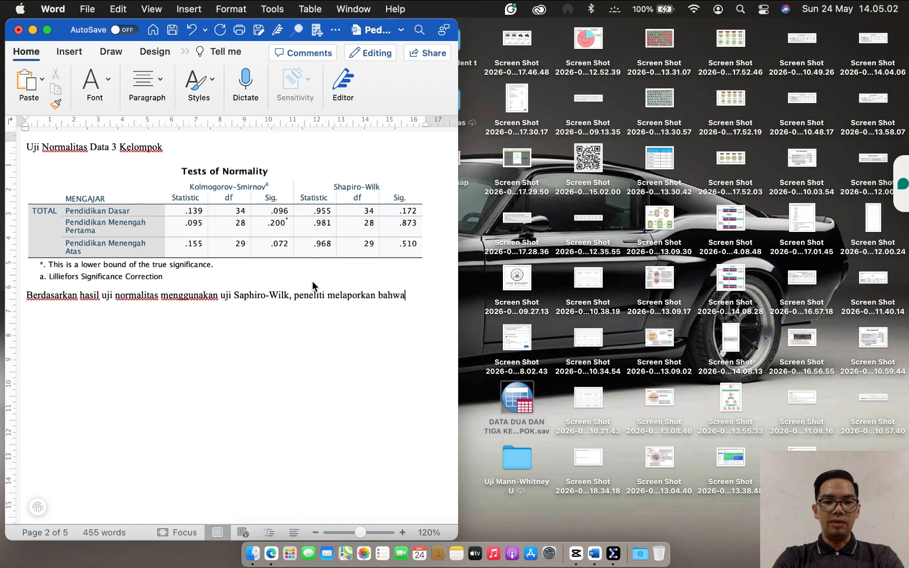
Continue the interpretation sentence with "data ketergantungan terhadap penggunaan generative AI dalam memecahkan masalah terdistribusi secara normal".
text( data)
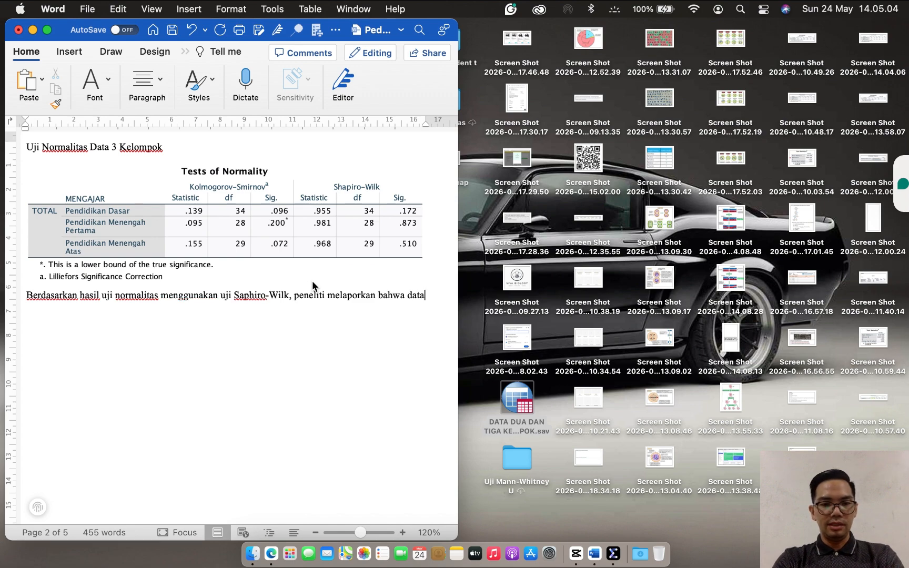
text( ketergantungan )
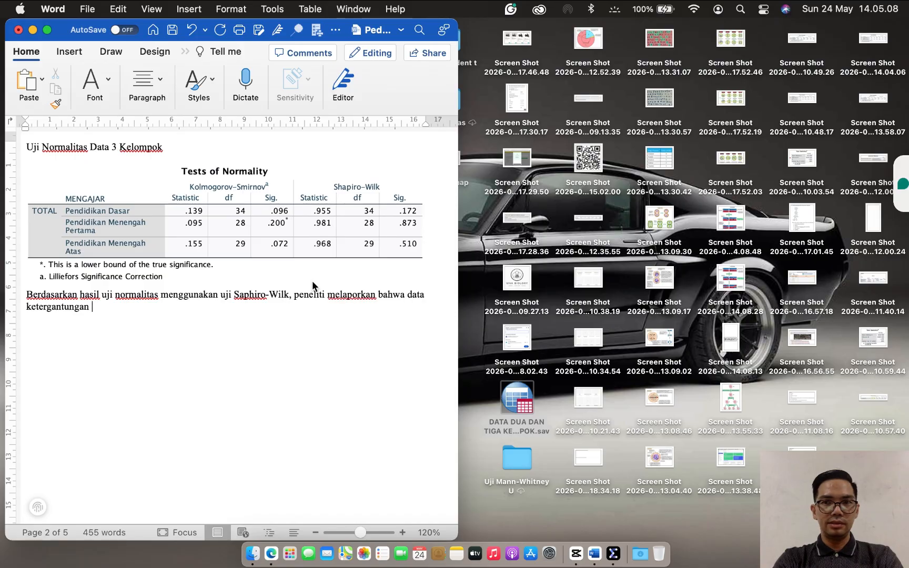
text(terhadap p)
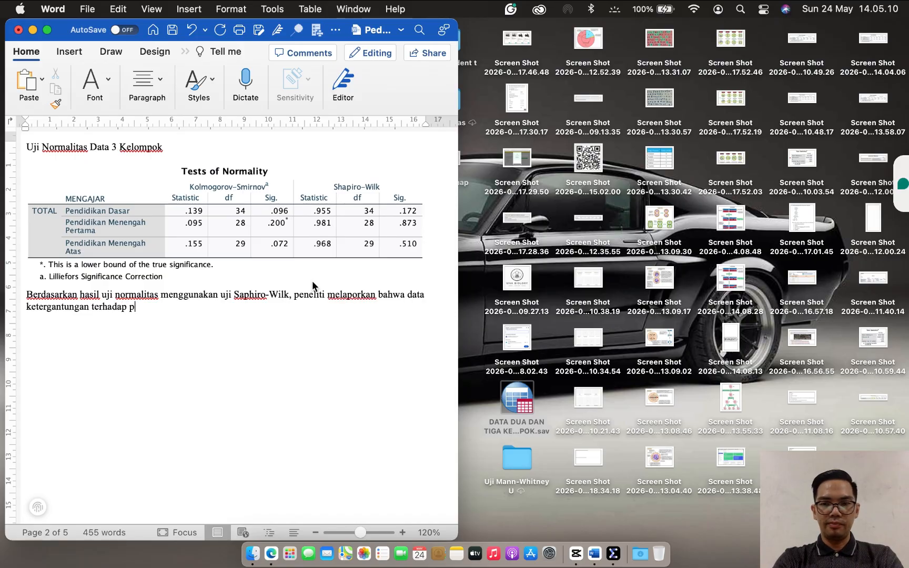
text(enggunaan g)
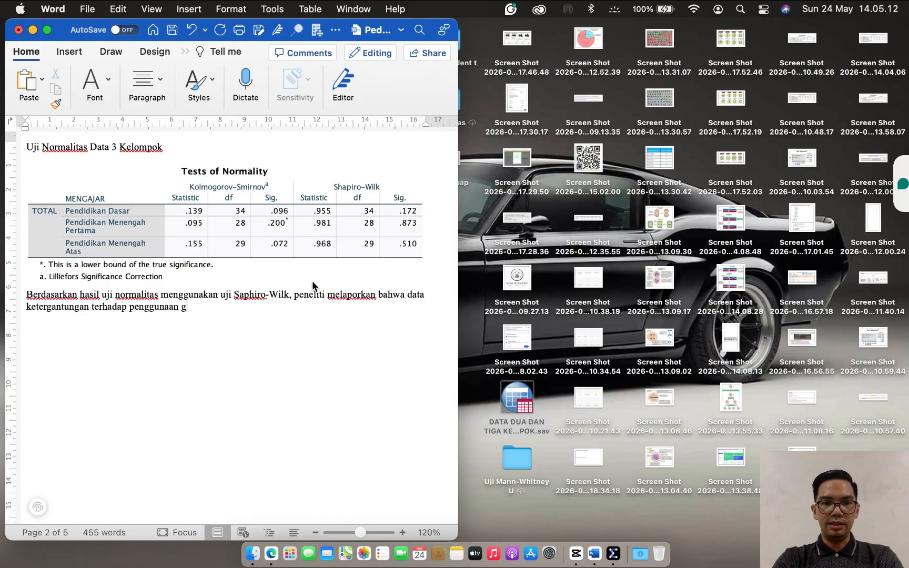
text(enerative AI )
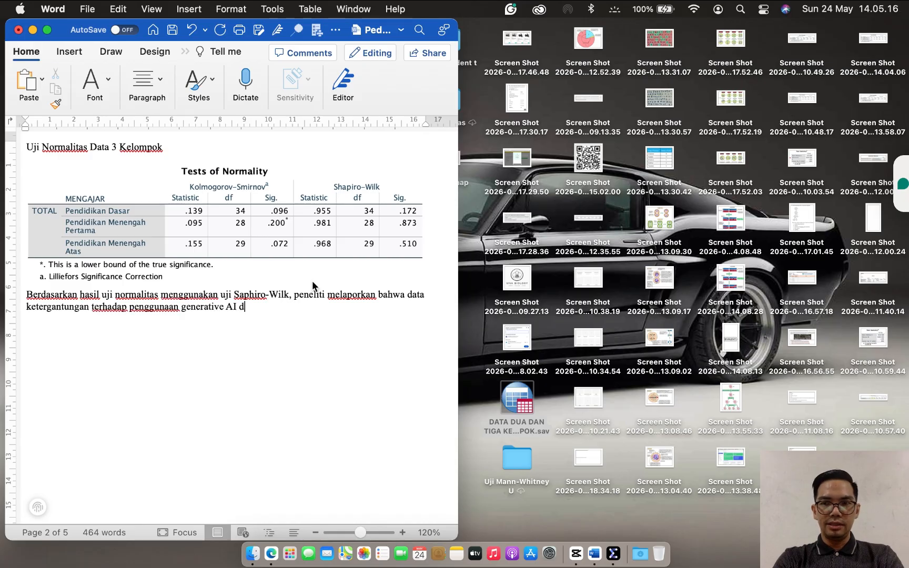
text(dalam memecahkan masalah)
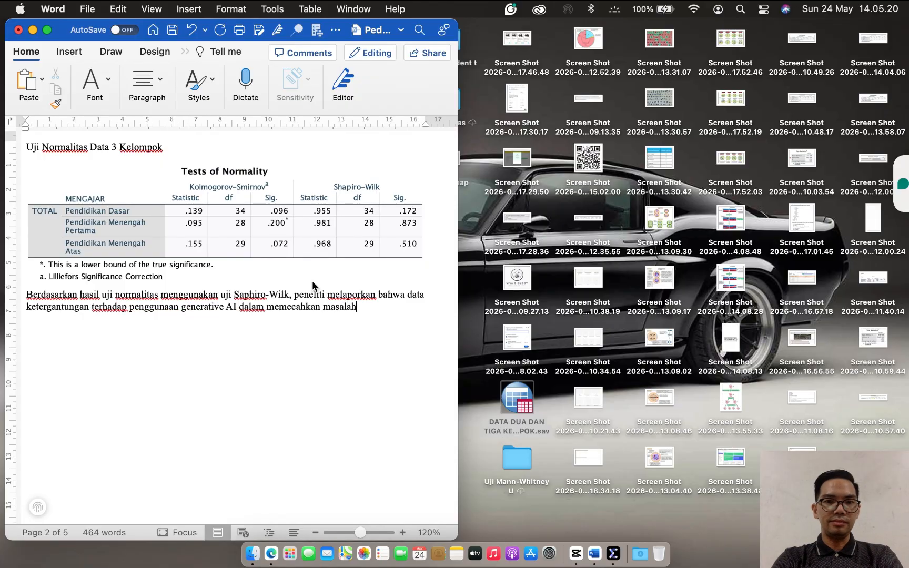
text( terdis)
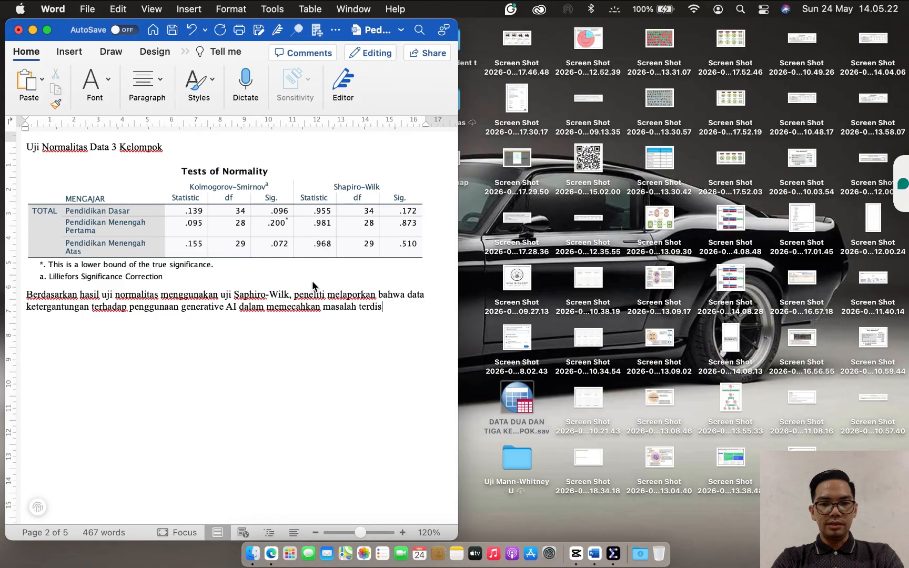
text(tribusi)
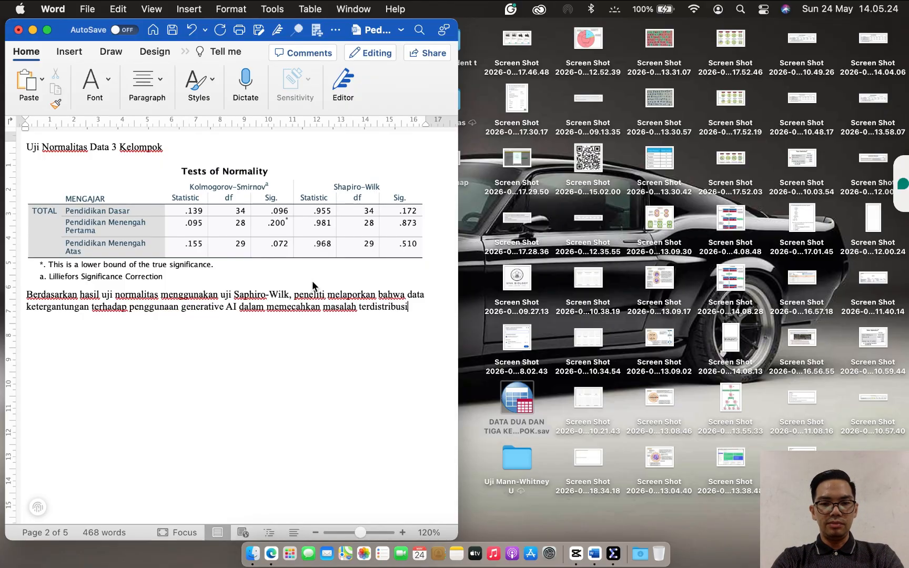
text( secara normal)
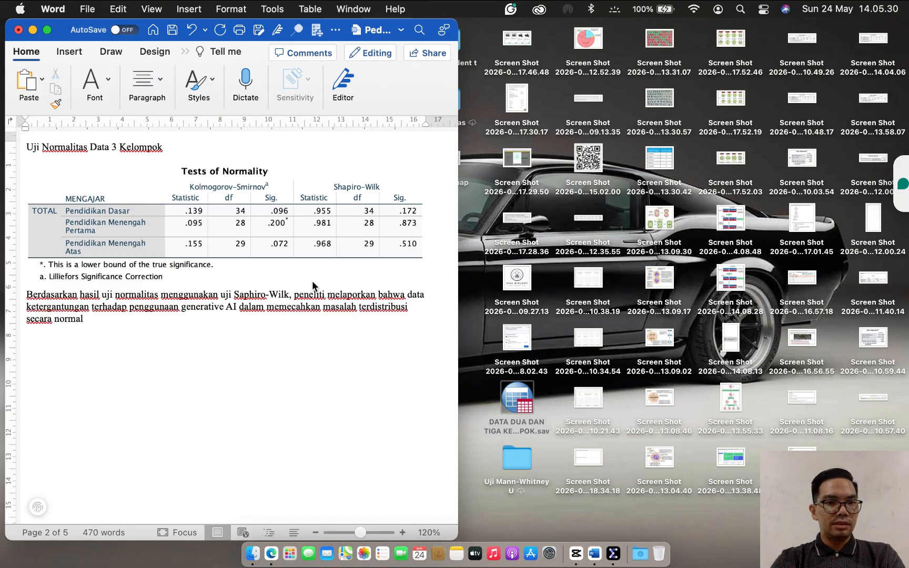
Add the first respondent group and its Shapiro-Wilk significance to the sentence: "antara responden pengajar sekolah dasar (Sig. = 0.172),".
text(antara )
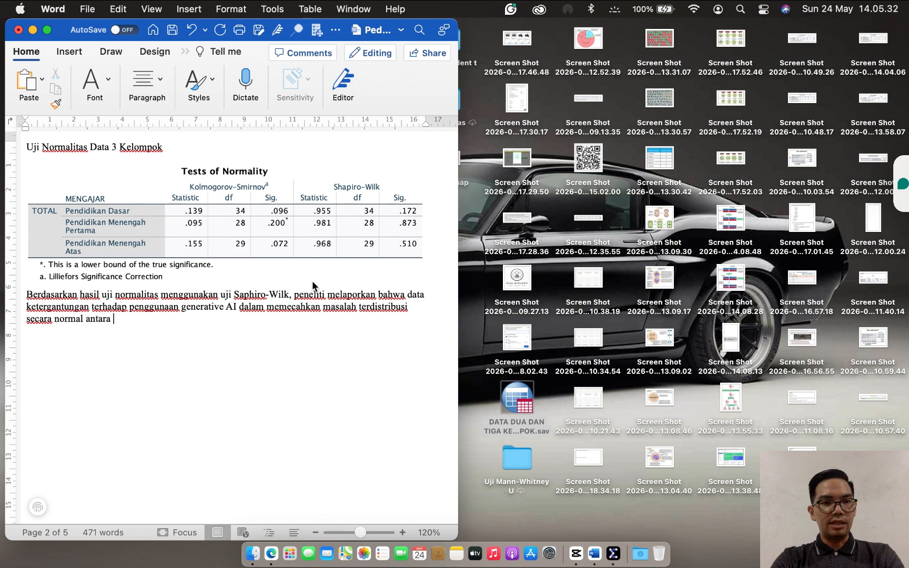
text(responden )
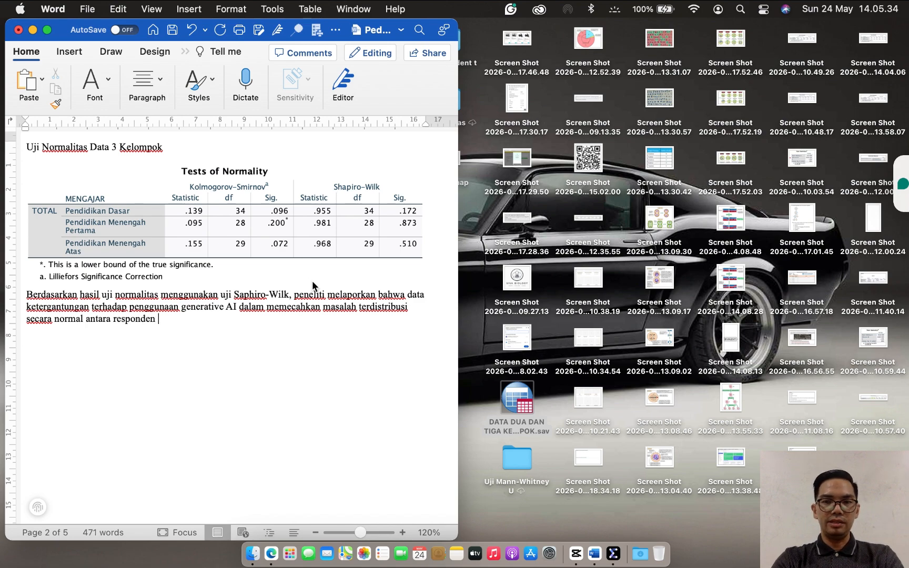
text(pengajar )
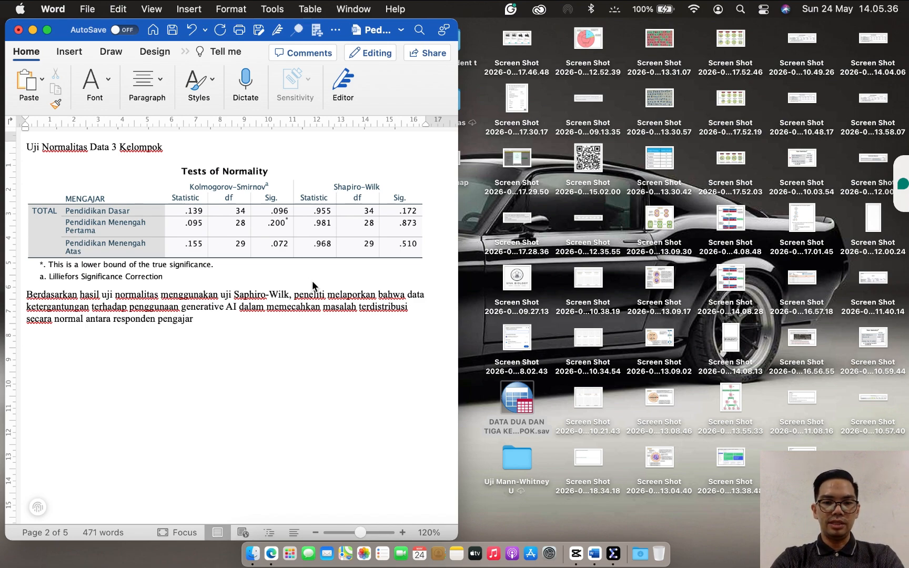
text(sekolah)
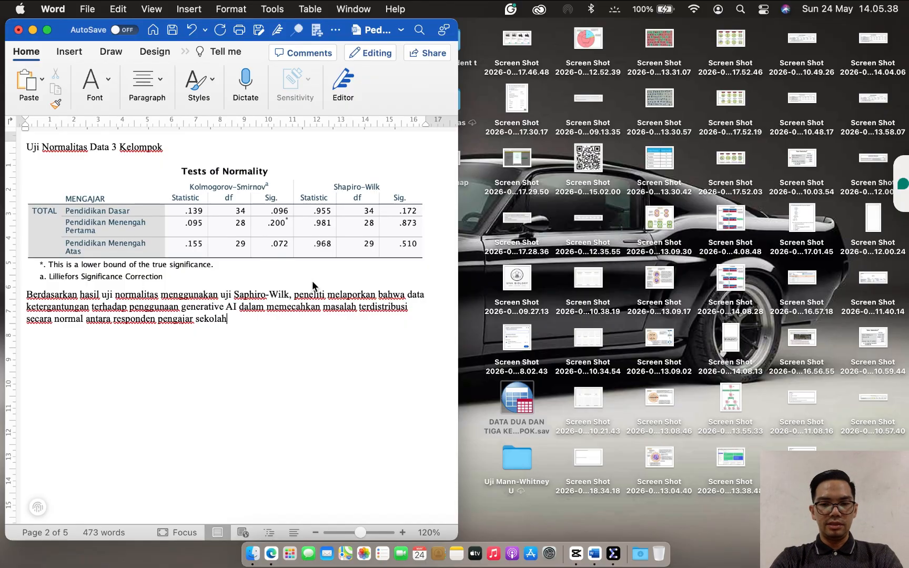
text( dasar)
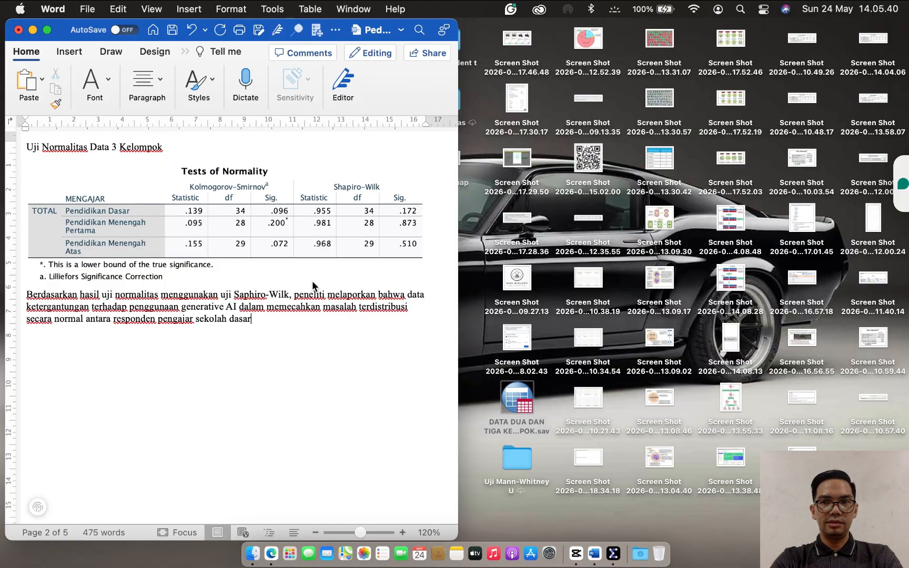
text( ()
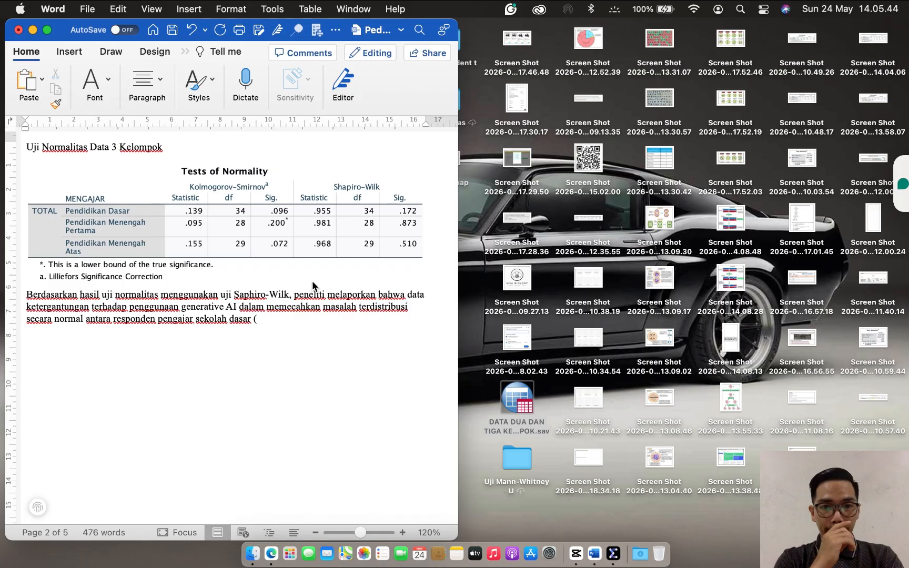
text(Sig.)
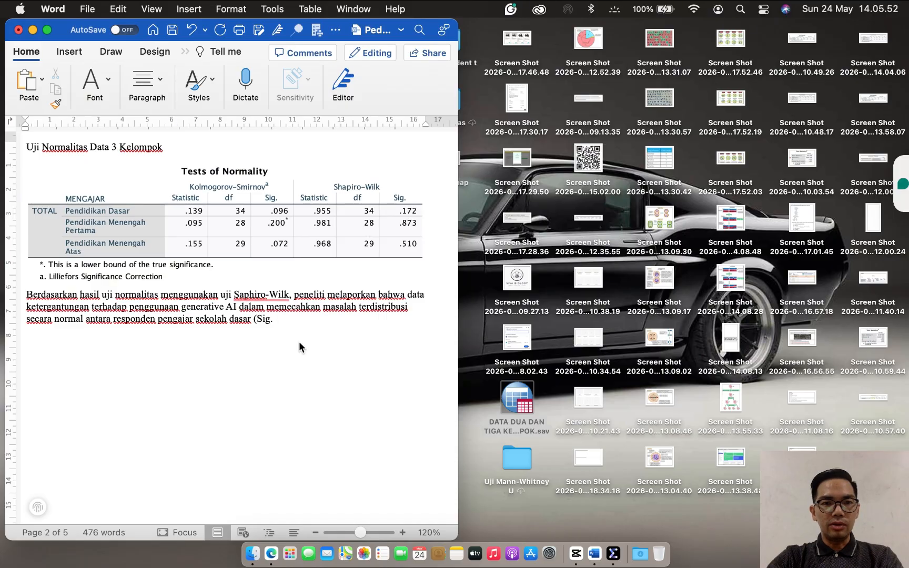
text(= 0)
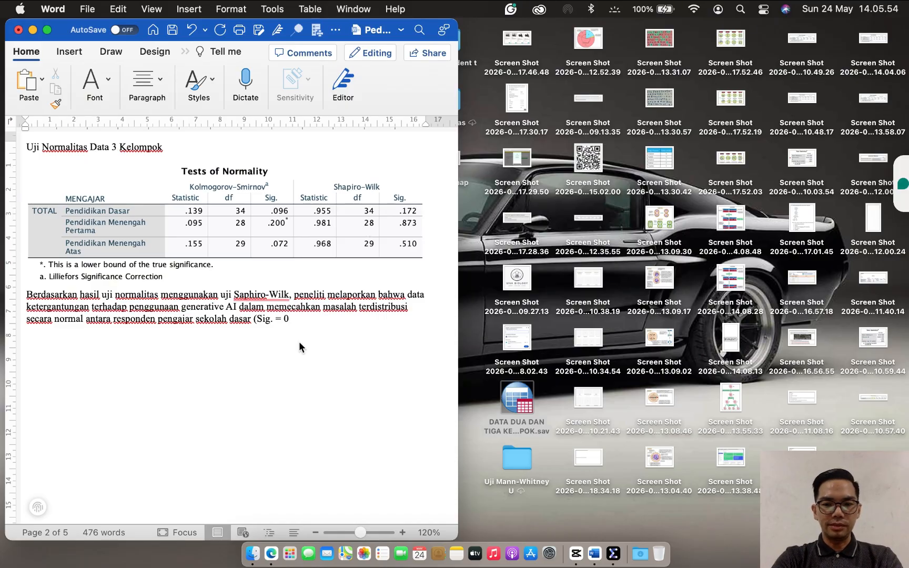
text(.17)
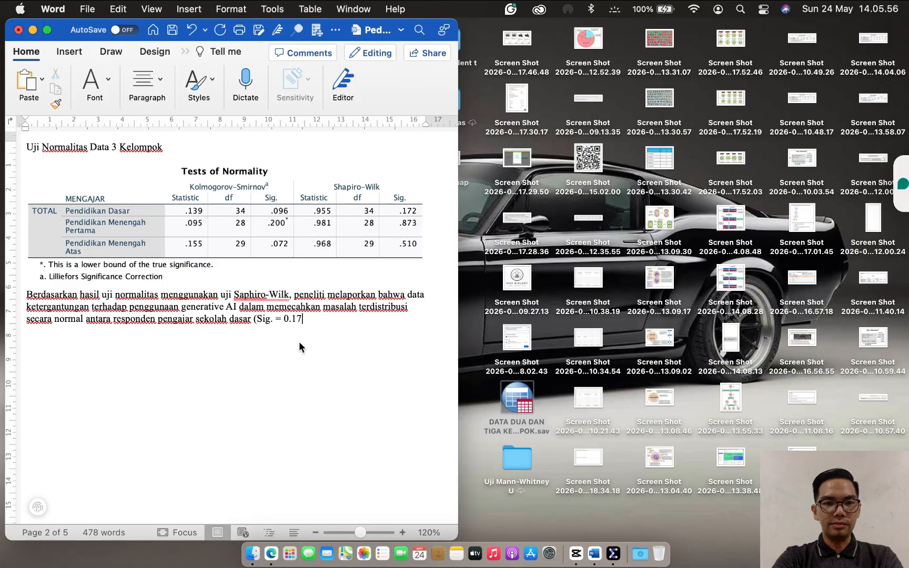
text(2))
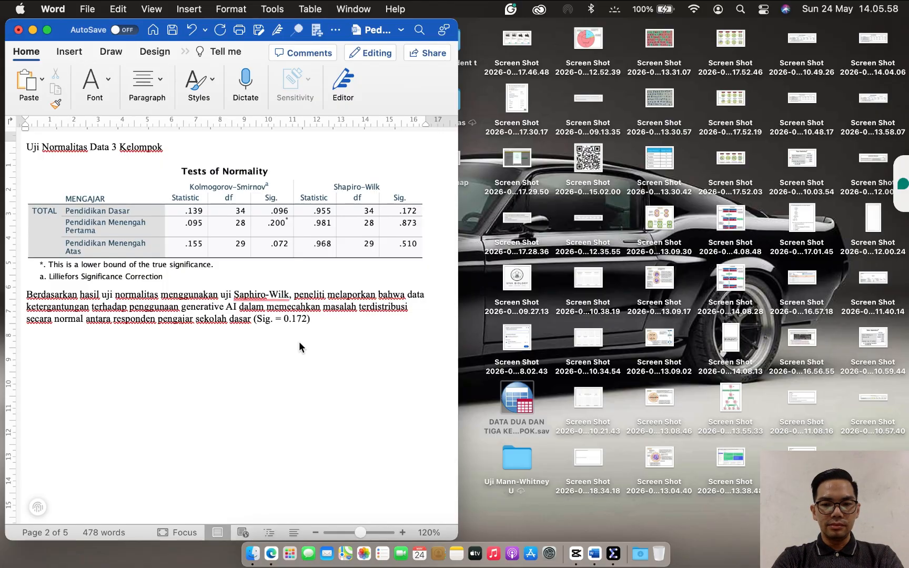
text(,)
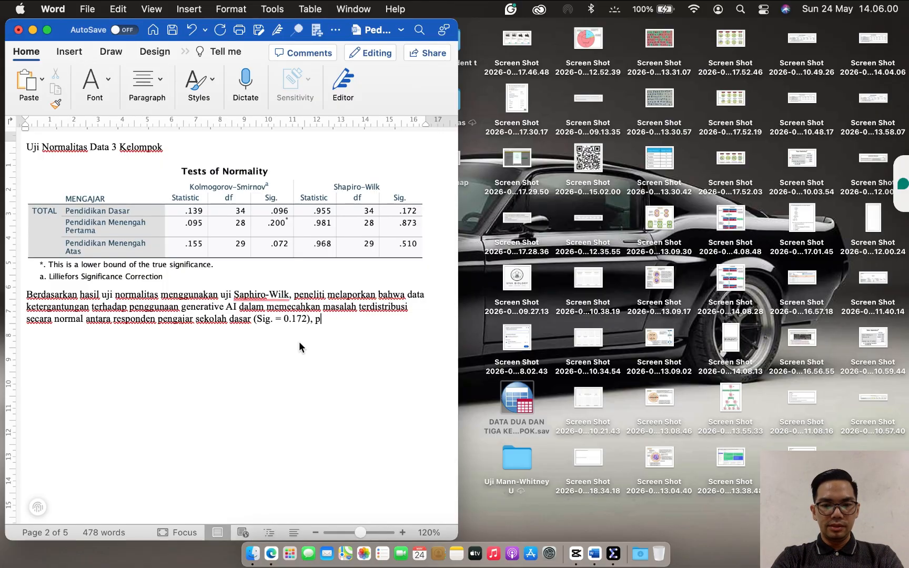
Add the second respondent group and its Shapiro-Wilk significance to the sentence: "pengajar sekolah menengah pertama (Sig. = 0.873)".
text( pengajar seko)
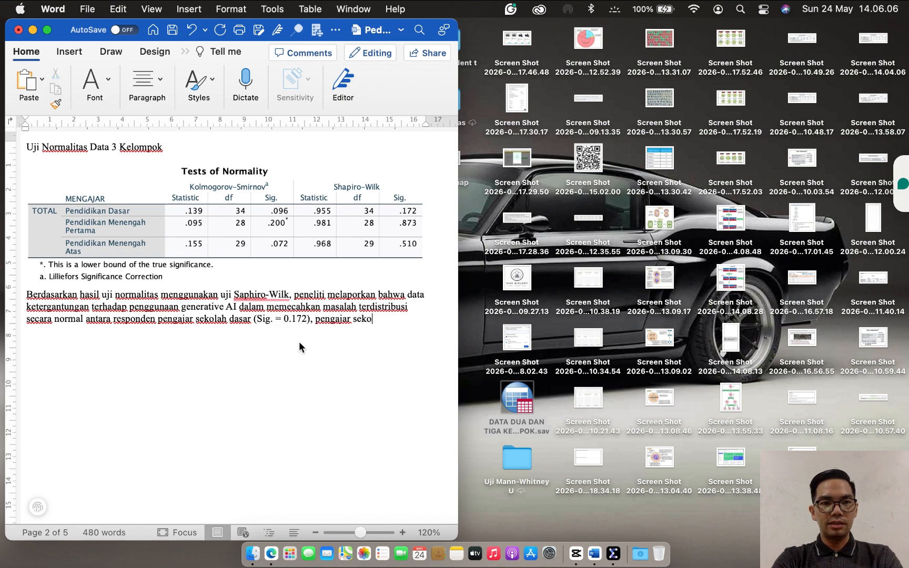
text(la)
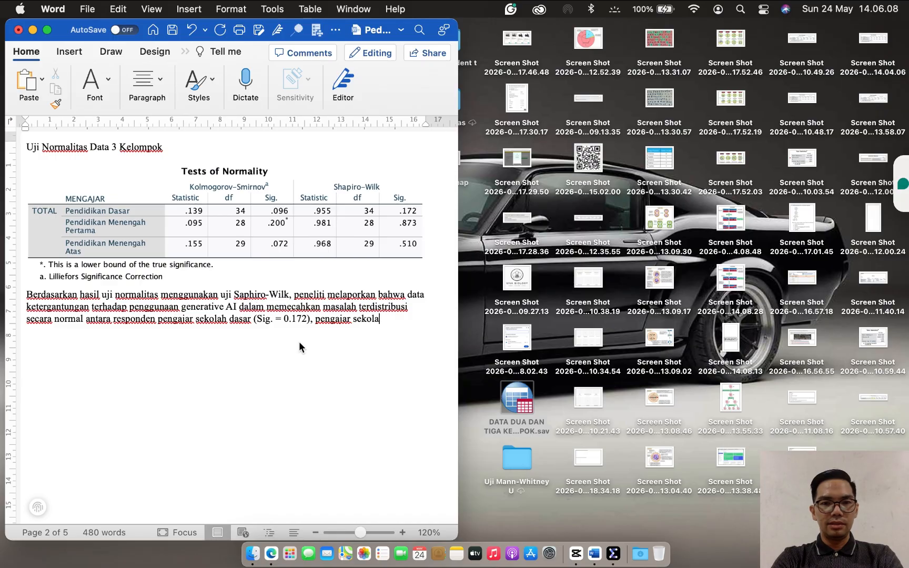
text(h men)
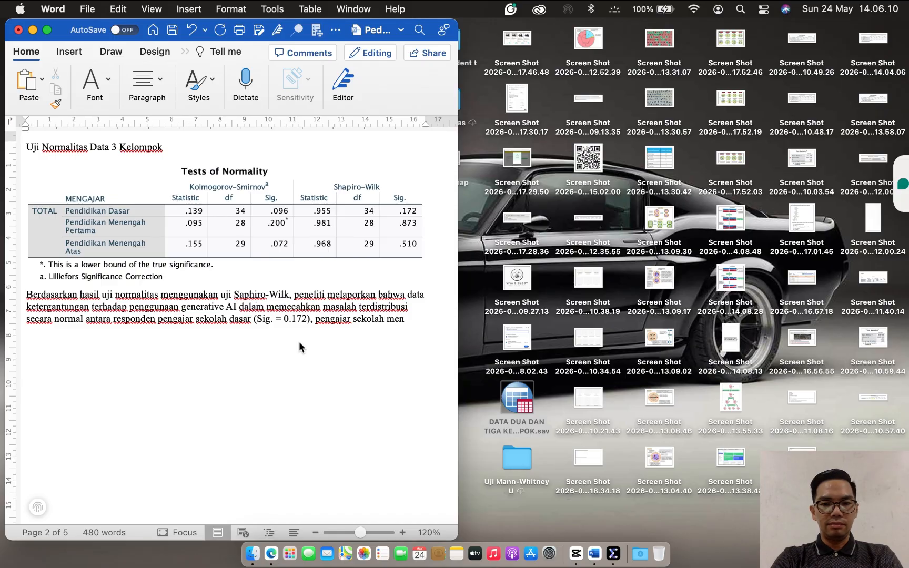
text(engah pertama)
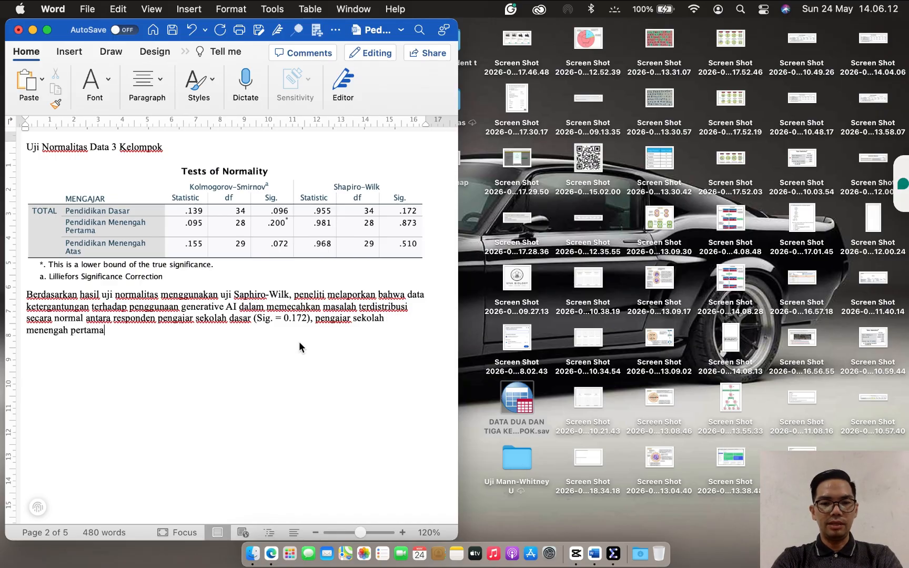
text( (Sig)
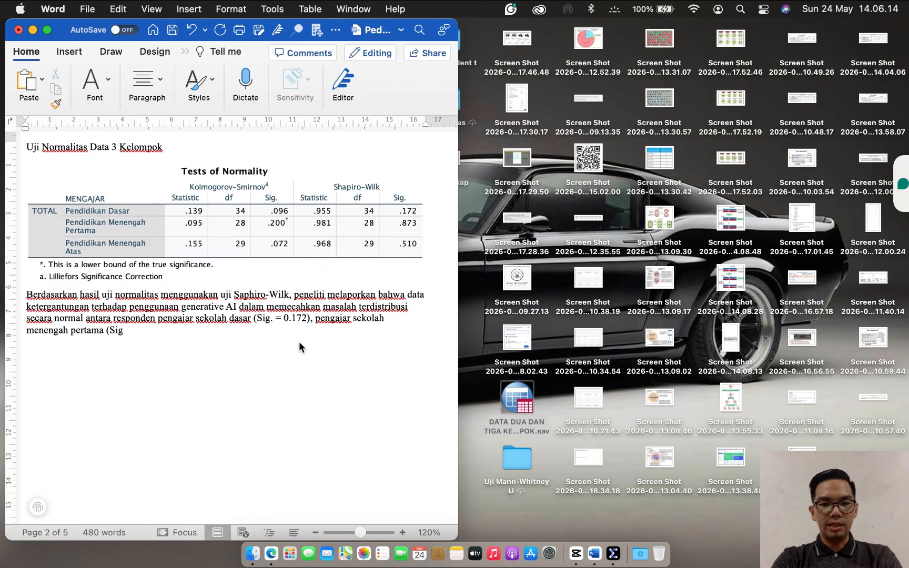
text(. = )
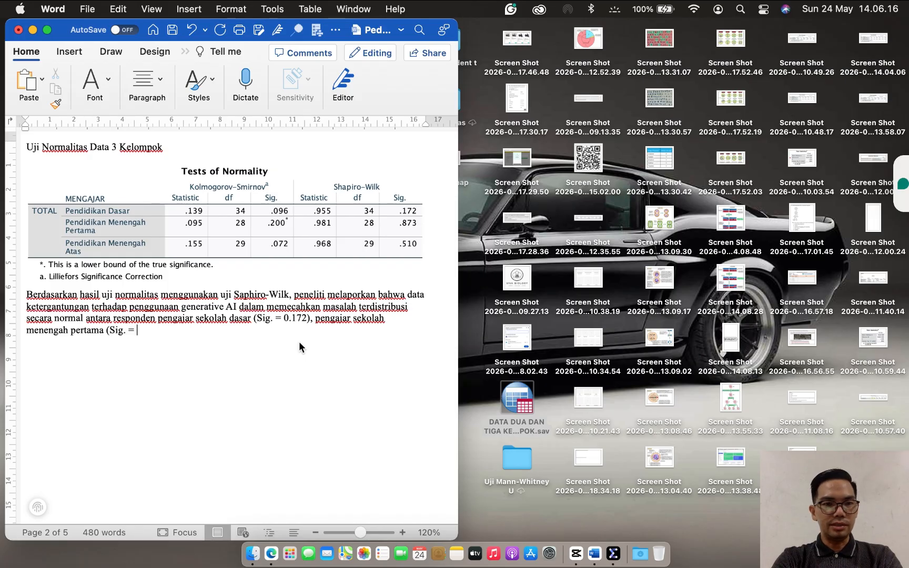
text(0.8)
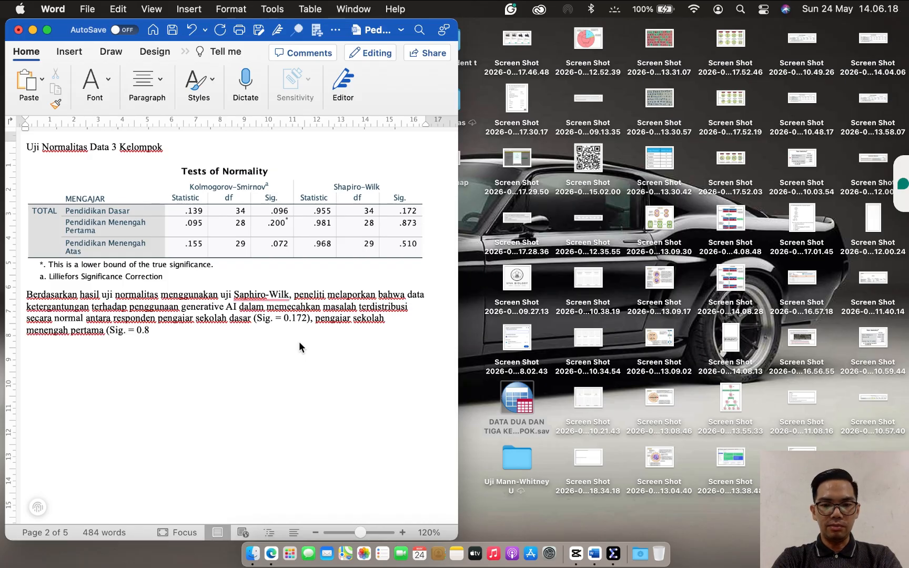
text(73))
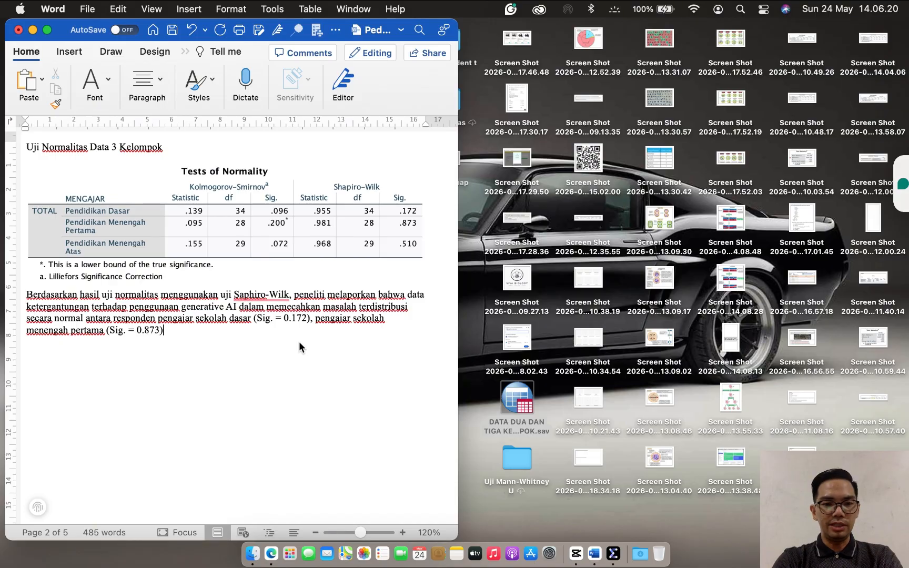
Continue the sentence with the third respondent group: ", dan pengajar sekolah menengah atas (Sig. = 0.510".
text(, dan )
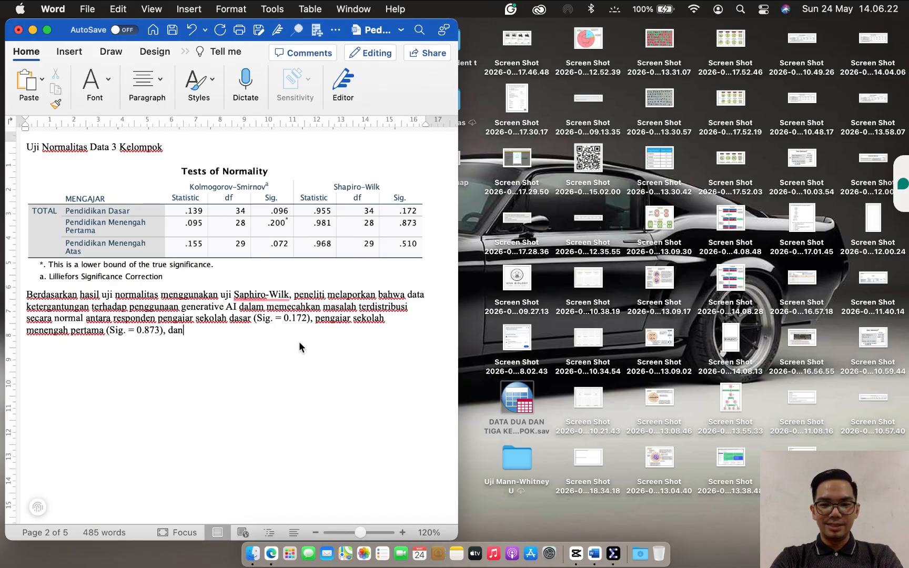
text(pengajar)
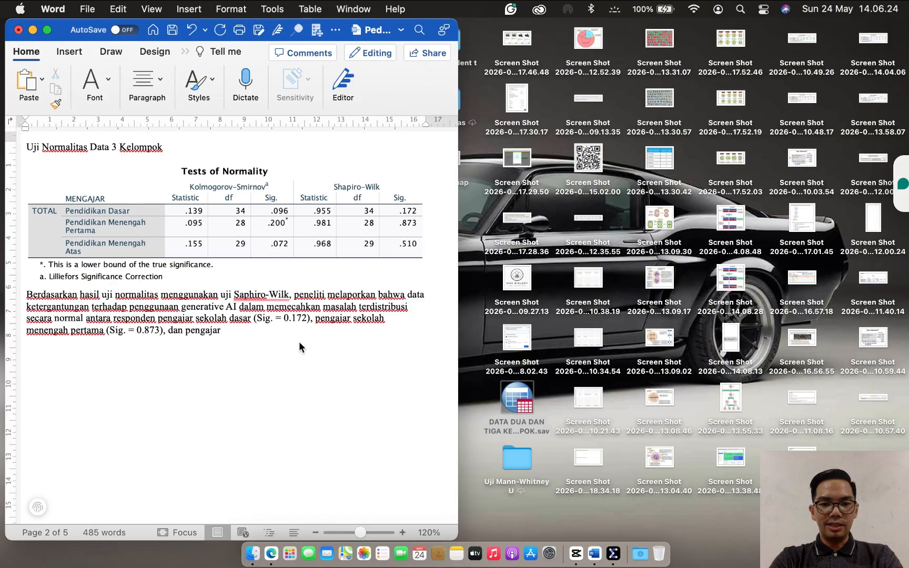
text( sekolah meneng)
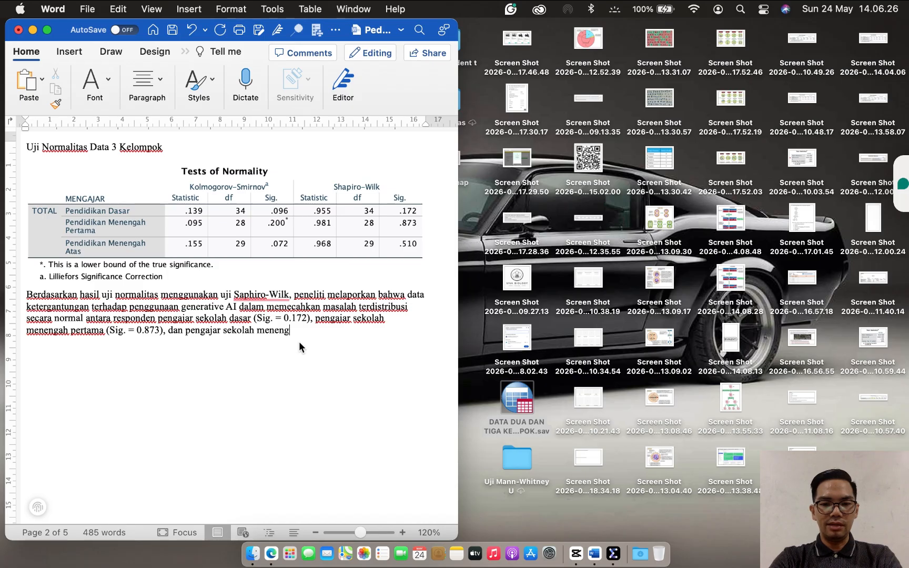
text(ah atas )
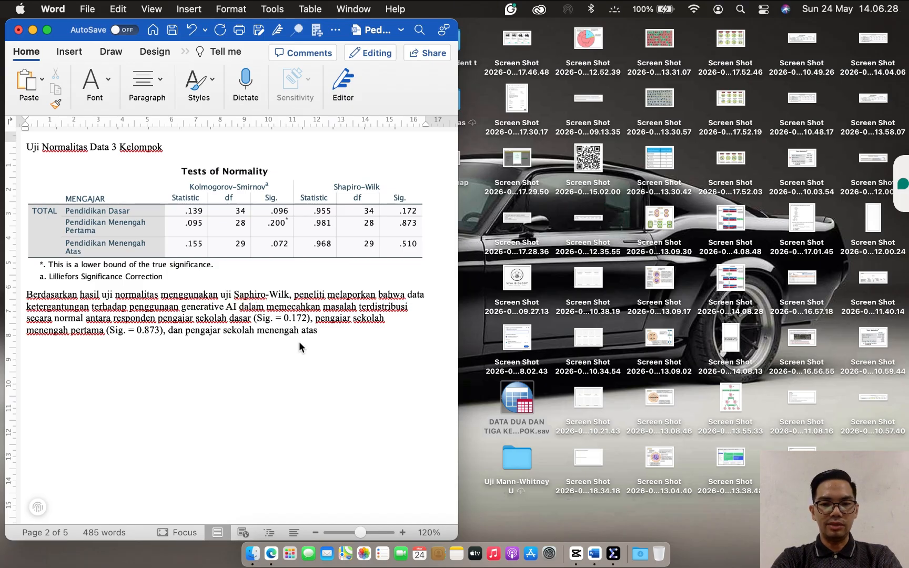
text((Sig.)
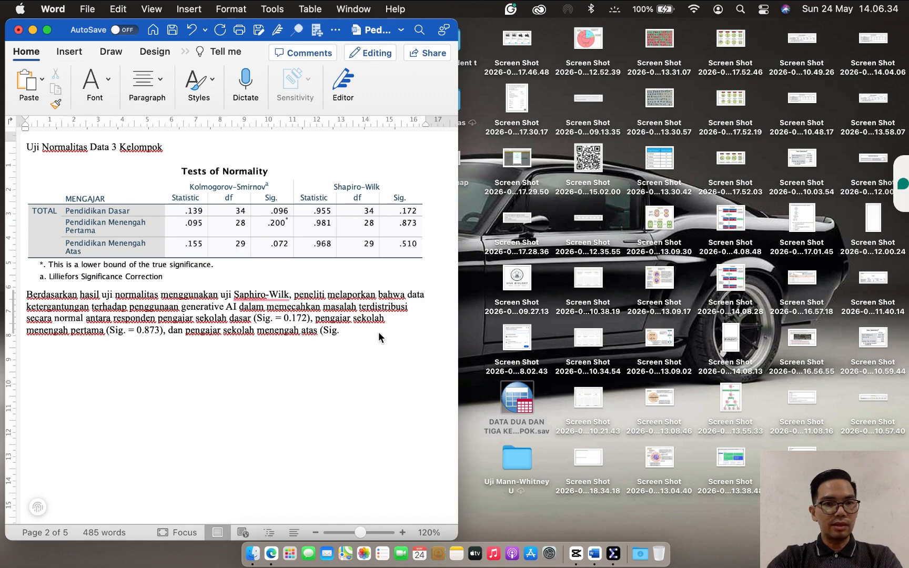
text(= 0)
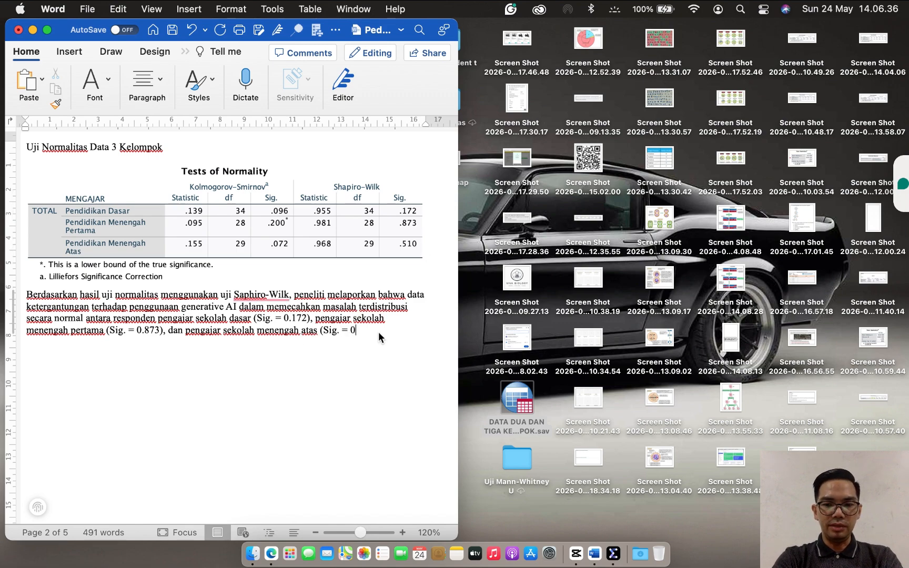
text(.510)
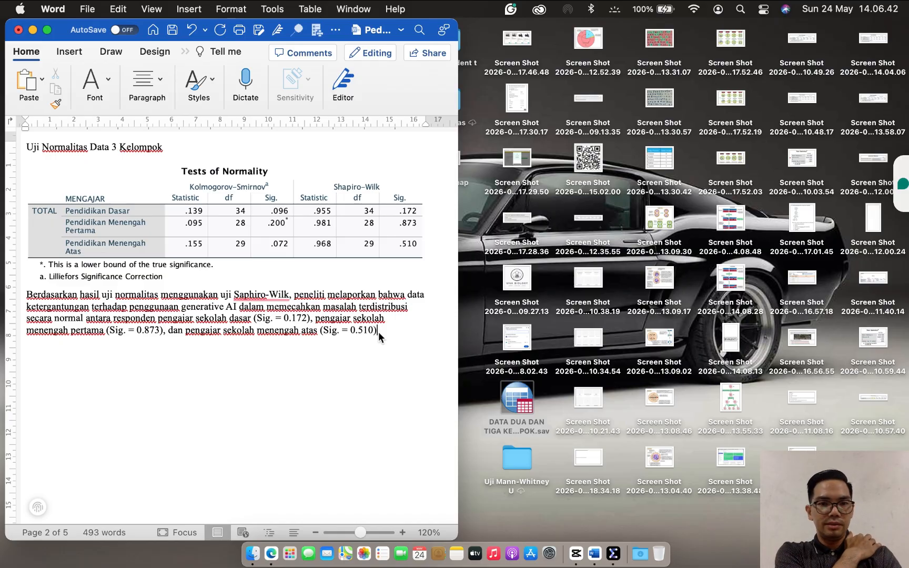
Close the sentence, add "Hasil distribusi data tersebut divisualisasikan melalui histogram di bawah ini." and start a new paragraph one blank line below.
text(). Hasil )
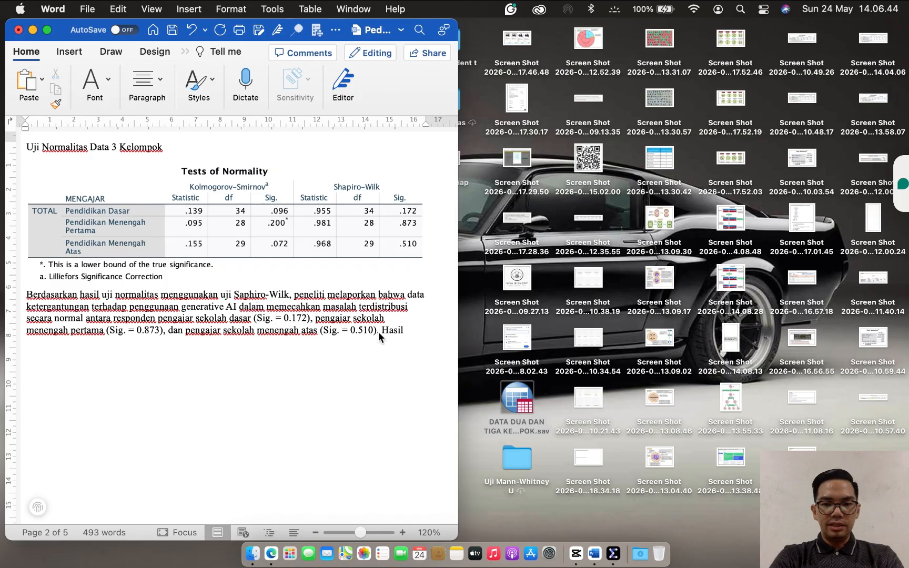
text(distrib)
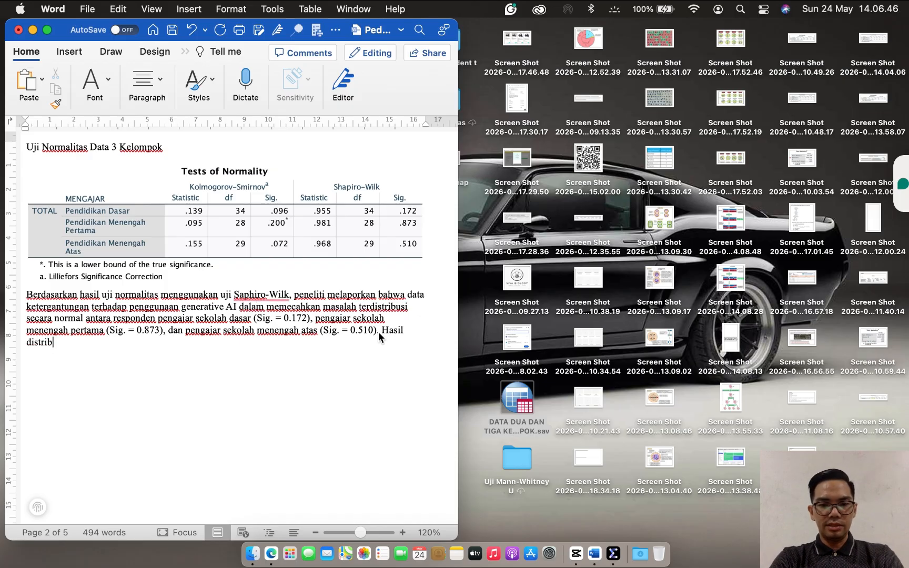
text(usi data tersebut )
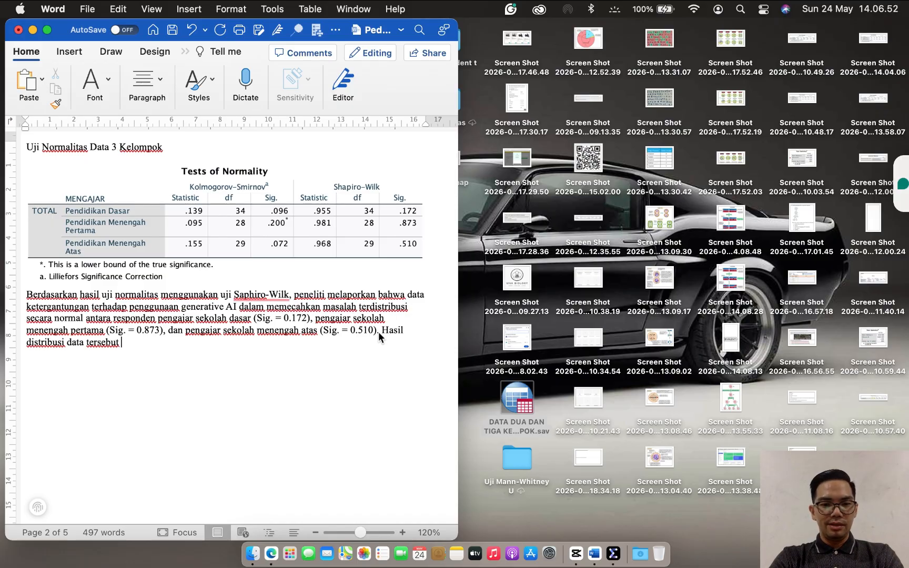
text(divis)
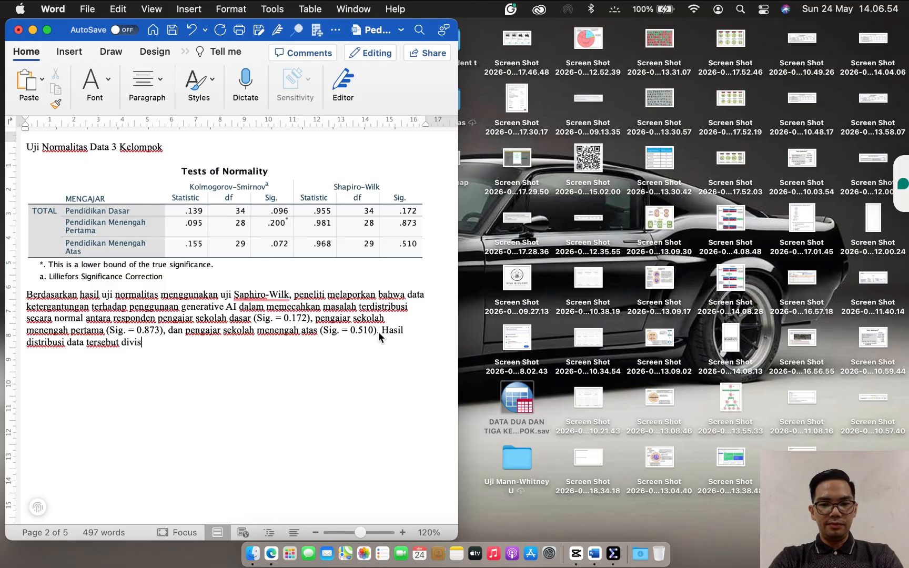
text(ualisa)
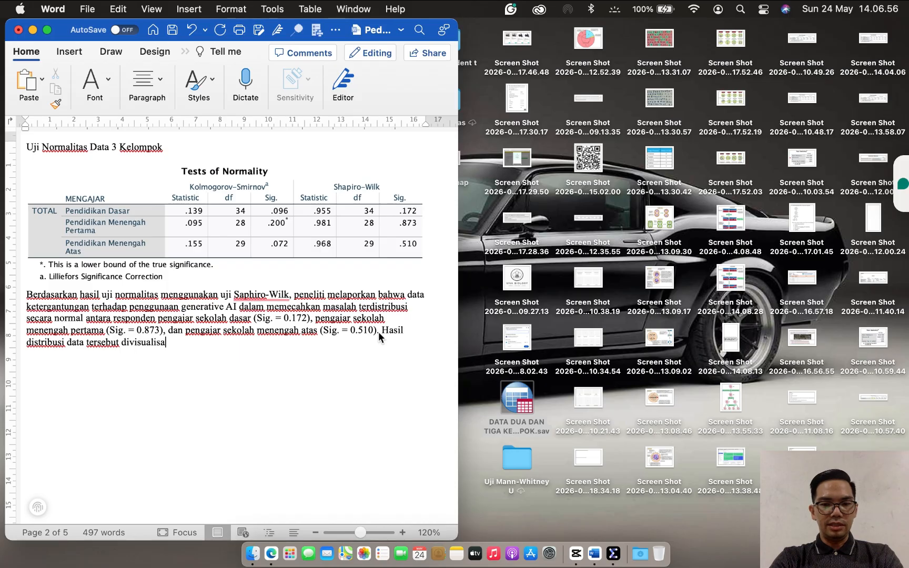
text(sikan melalu)
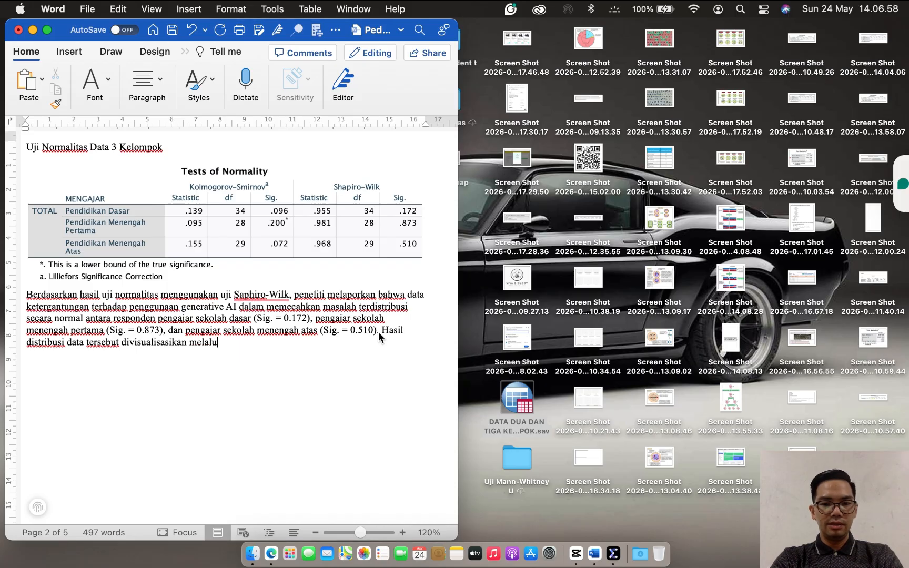
text(i his)
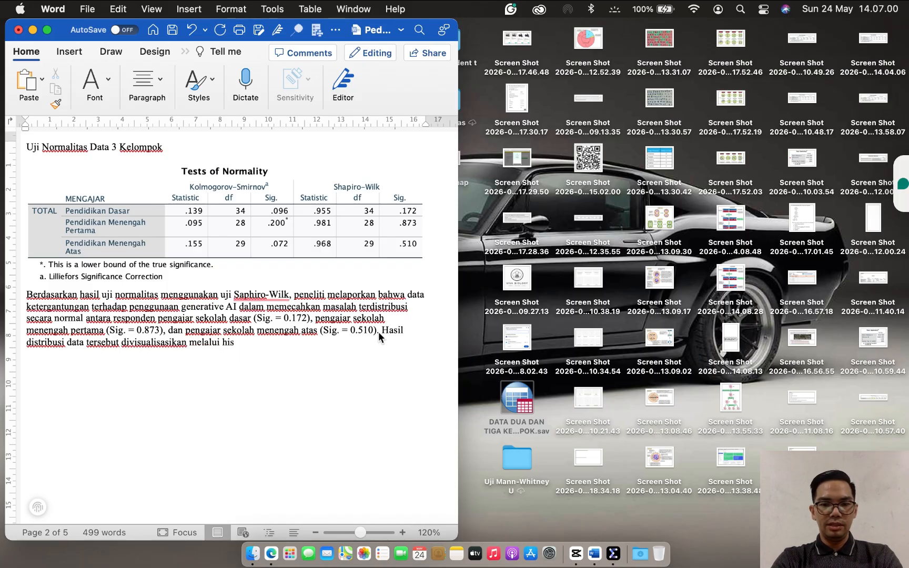
text(togram di )
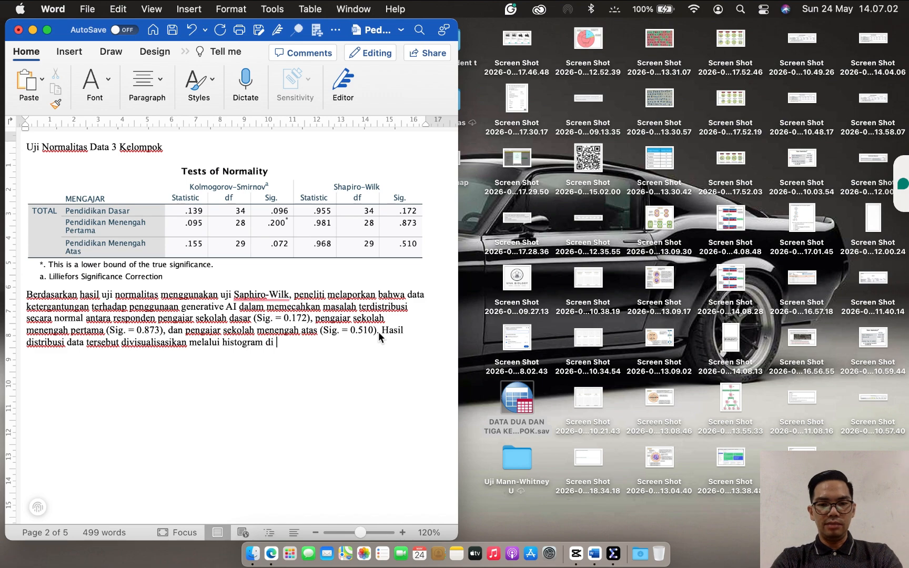
text(bawah)
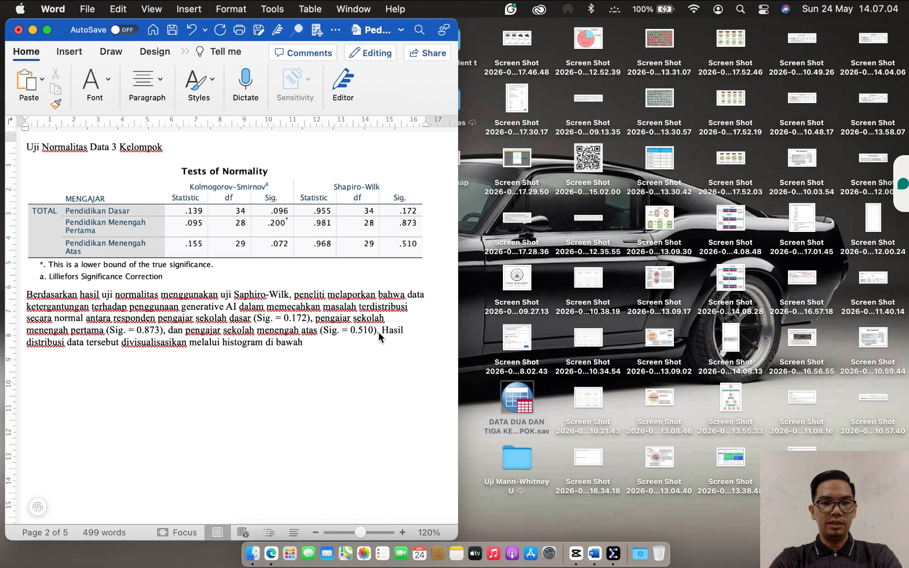
text( ini.)
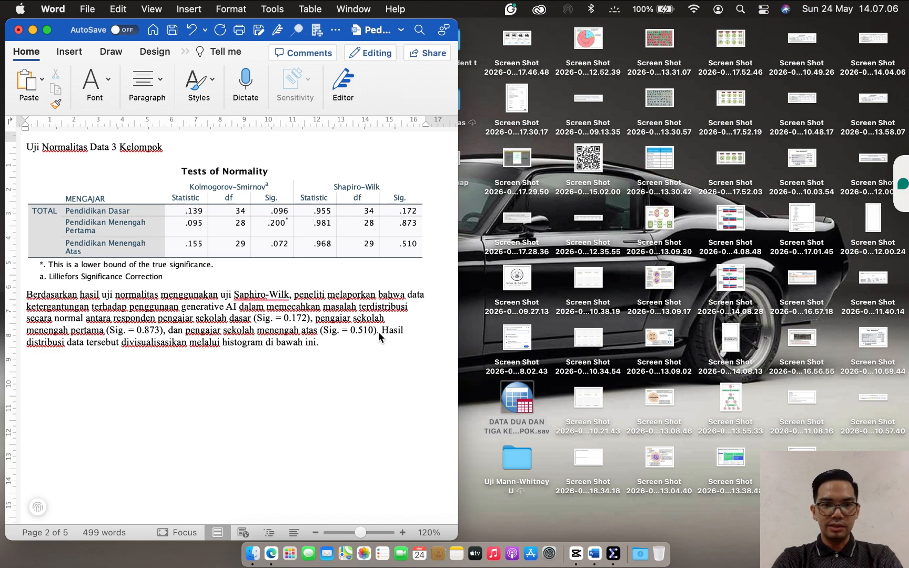
key(Return)
key(Return)
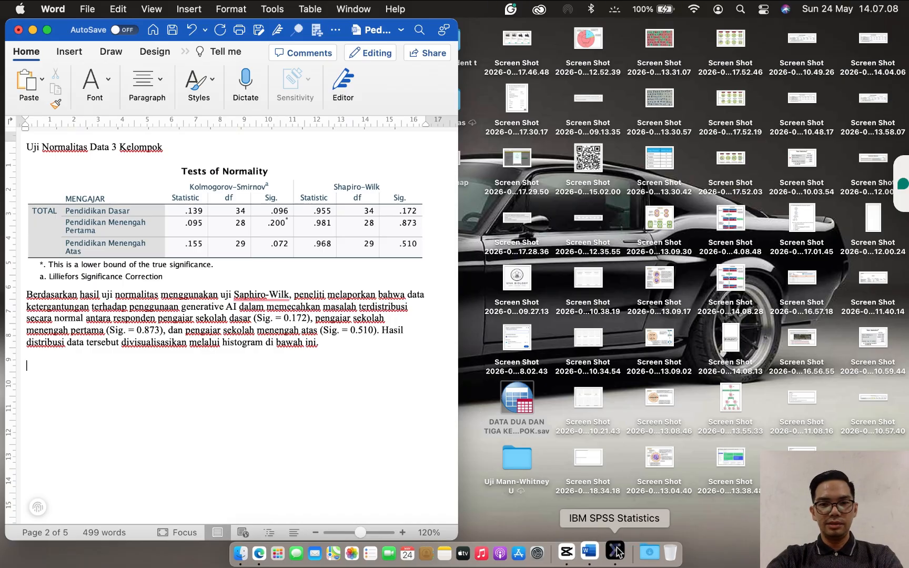
Switch to the SPSS output and copy the TOTAL histogram for MENGAJAR = Pendidikan Dasar.
click(612, 553)
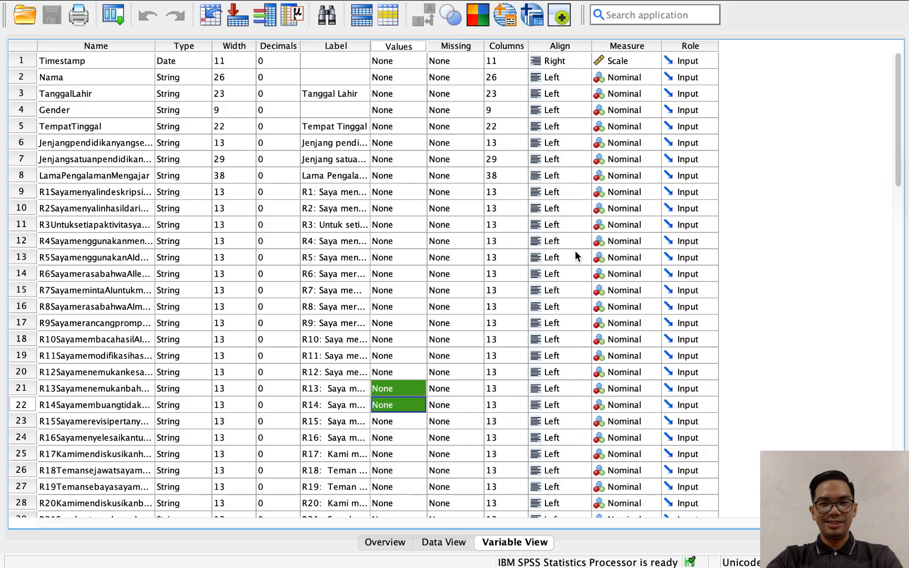
key(ctrl+Right)
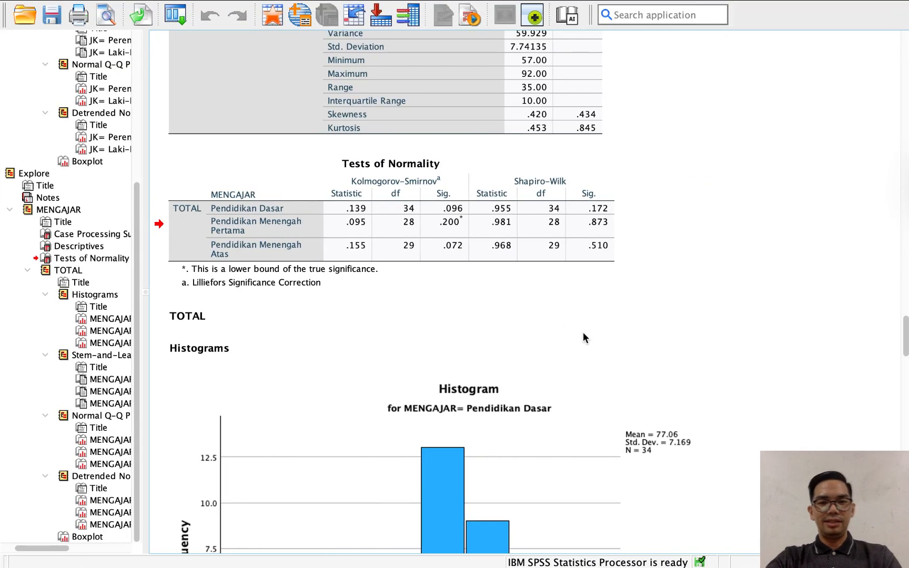
scroll(583, 333, down, 5)
scroll(498, 266, down, 5)
scroll(483, 260, up, 3)
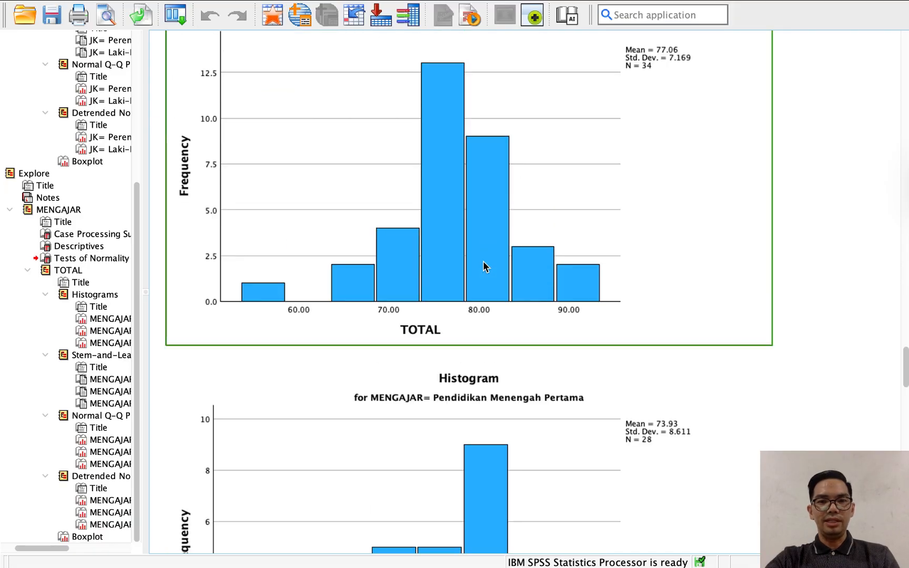
scroll(481, 237, up, 2)
click(478, 236)
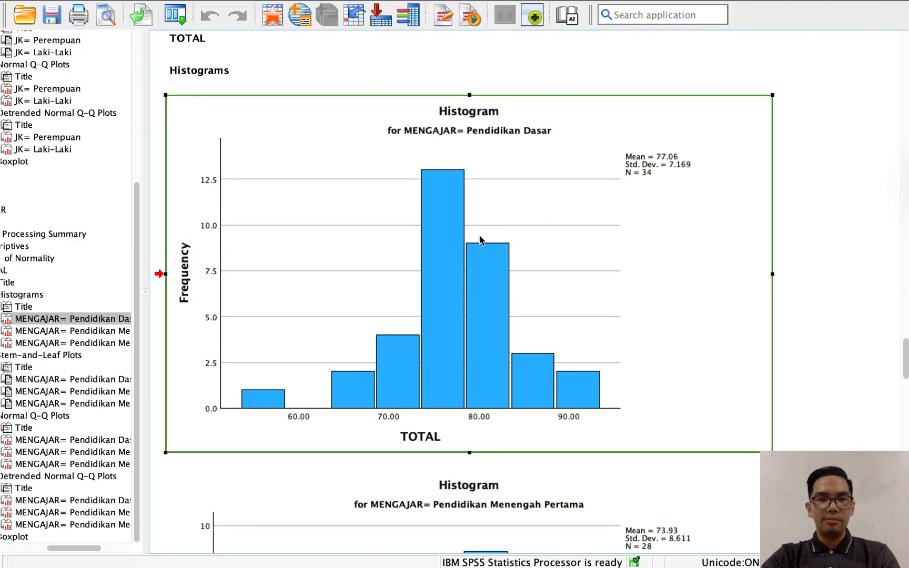
Back in Word, paste the Pendidikan Dasar histogram below the interpretation and scale it down to a little over half its width.
key(ctrl+Left)
key(ctrl+Left)
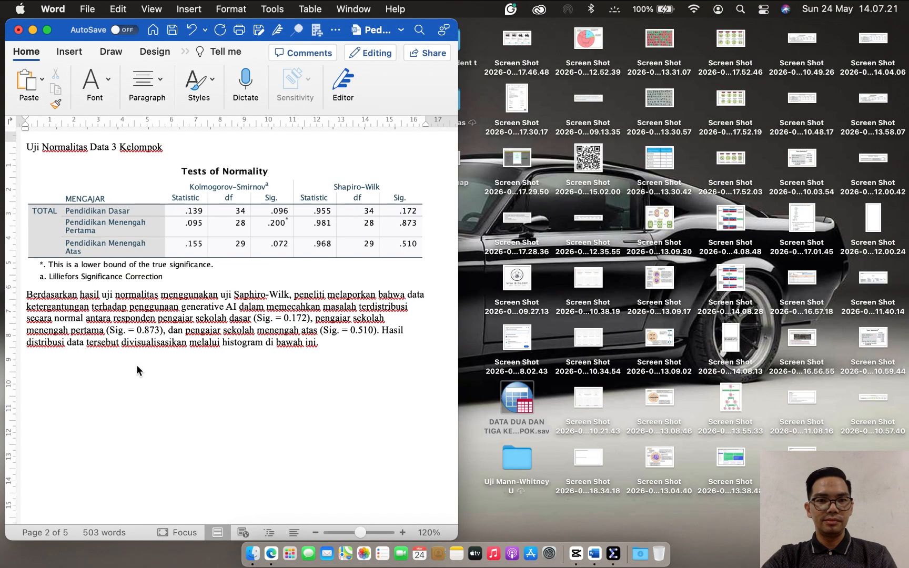
click(137, 364)
key(super+v)
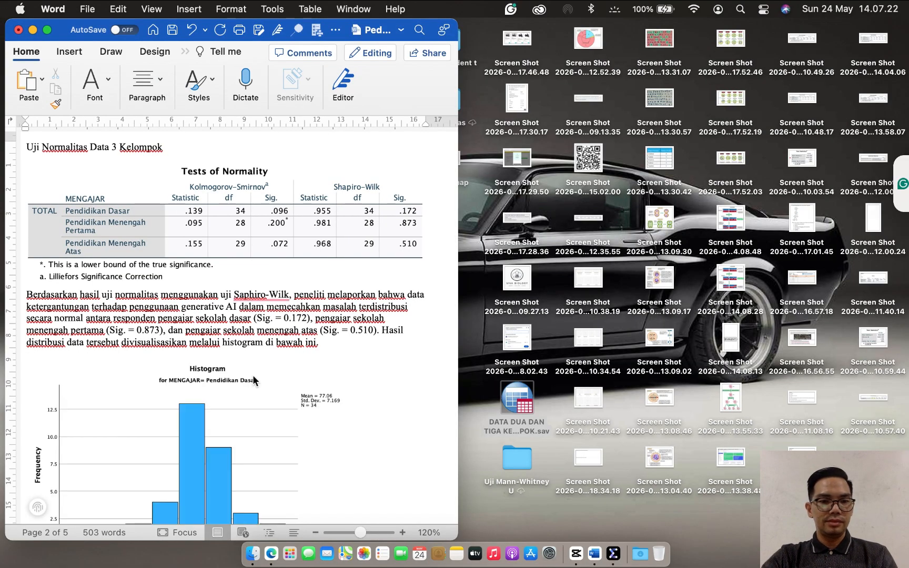
click(308, 395)
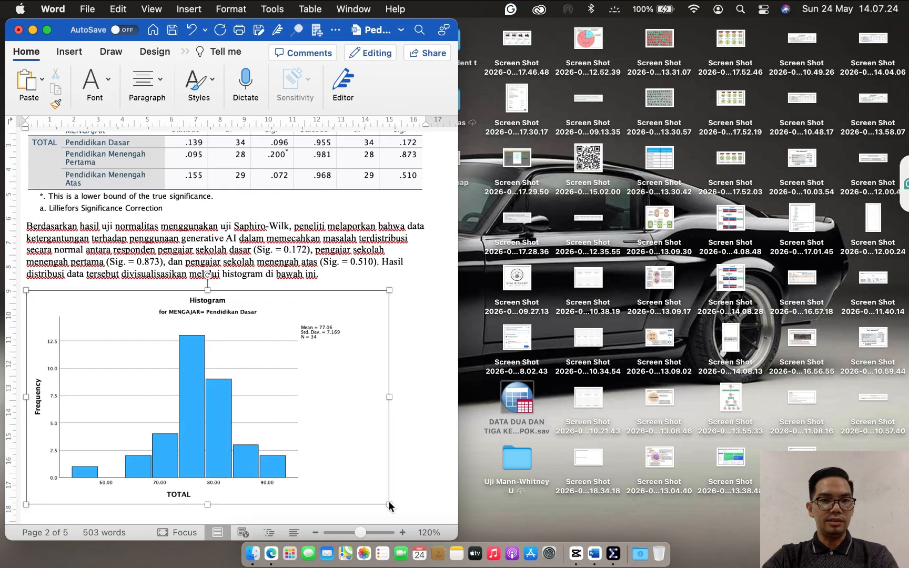
drag(389, 506, 242, 381)
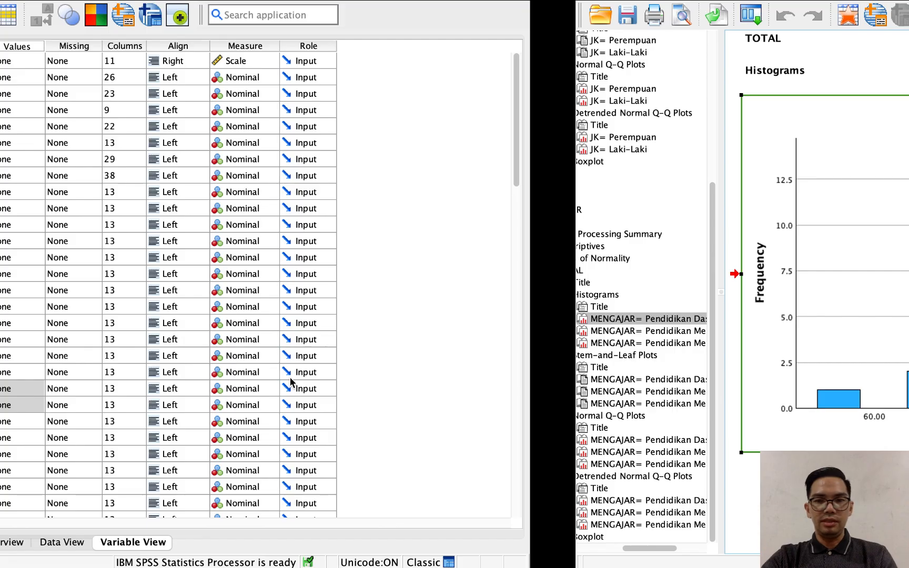
Copy the TOTAL histogram for MENGAJAR = Pendidikan Menengah Pertama from the SPSS output.
scroll(528, 402, down, 10)
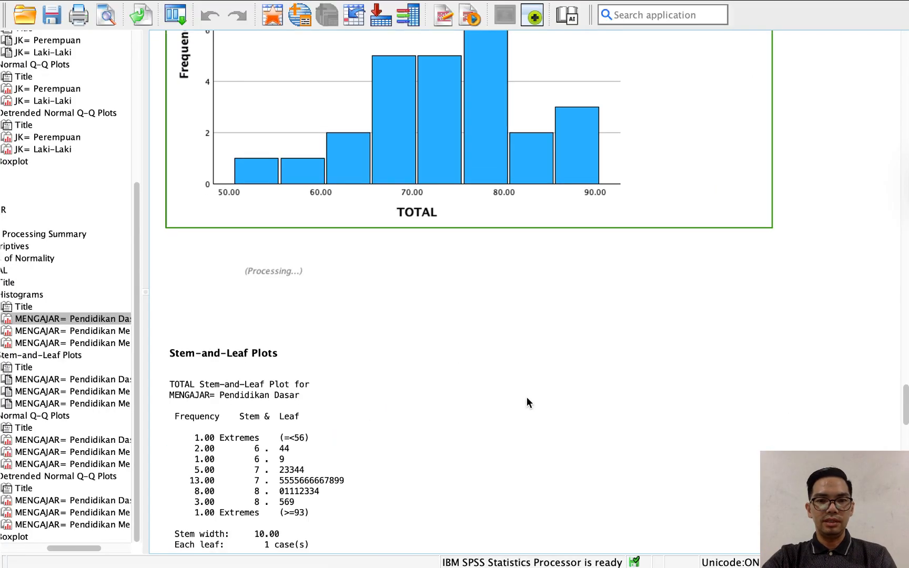
scroll(527, 403, down, 3)
scroll(527, 403, up, 9)
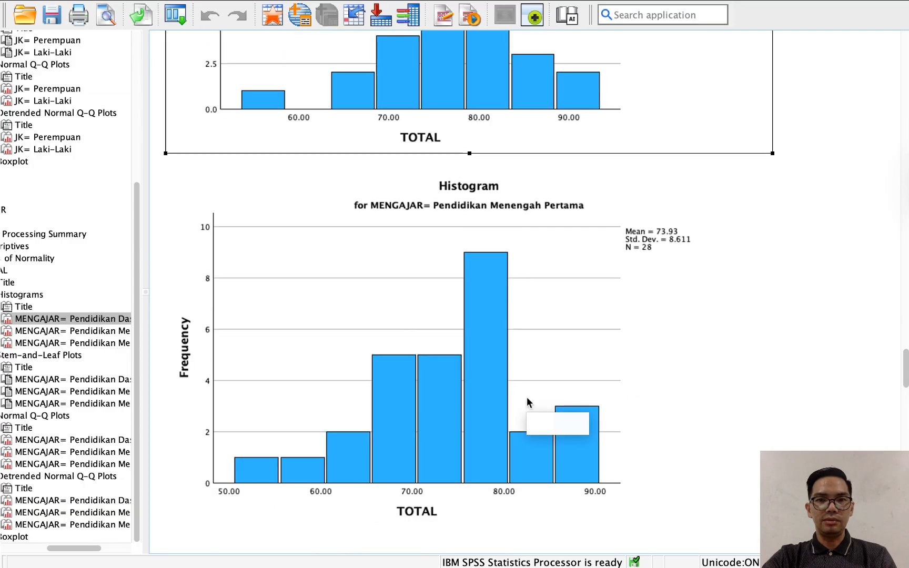
scroll(511, 320, down, 3)
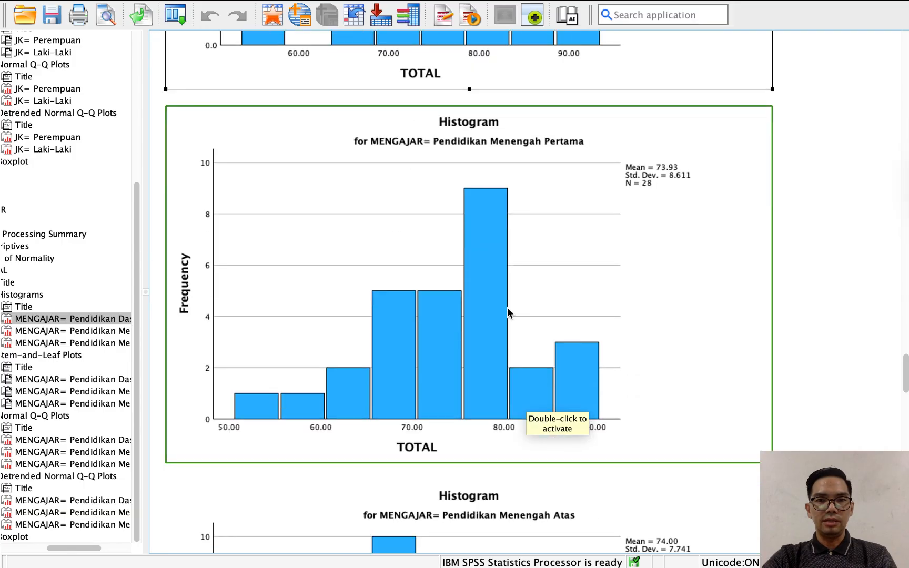
click(508, 311)
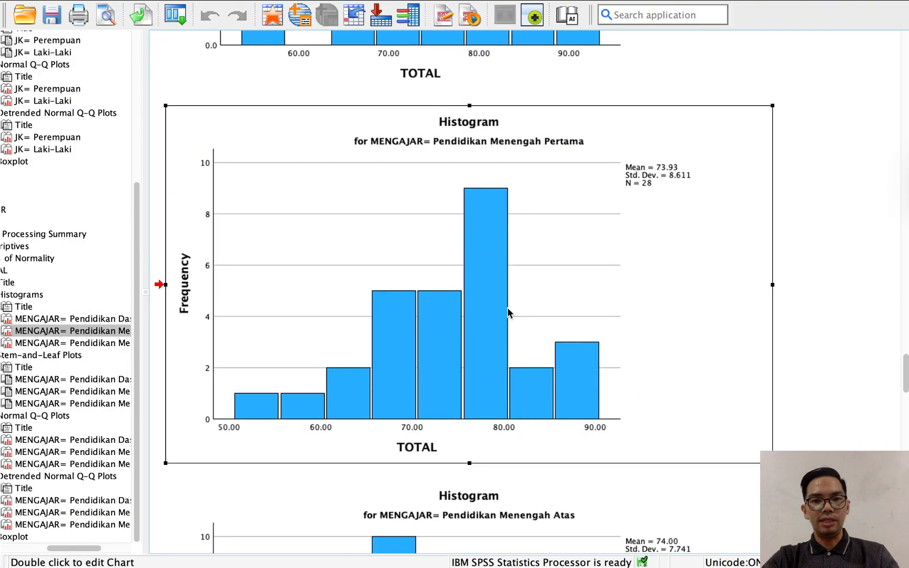
key(super+c)
Switch to Word, paste the Pendidikan Menengah Pertama histogram after the first one and scale it down to about 7.9 by 4.7 cm.
key(ctrl+Left)
key(ctrl+Left)
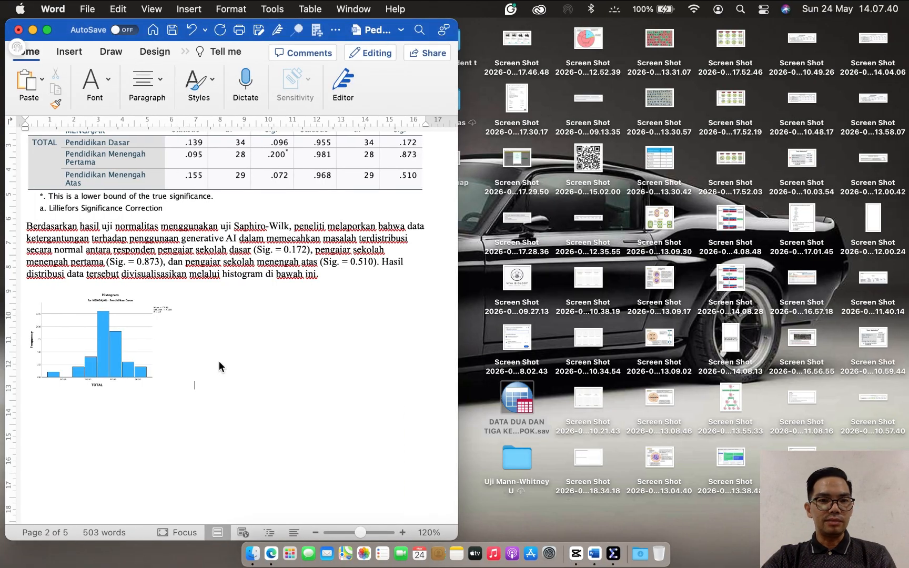
key(super+v)
click(385, 501)
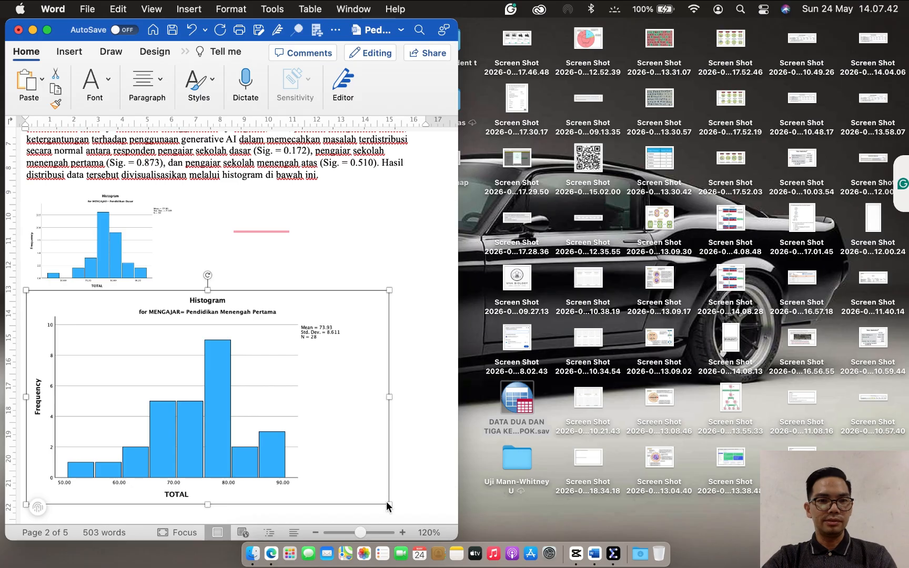
drag(386, 501, 228, 401)
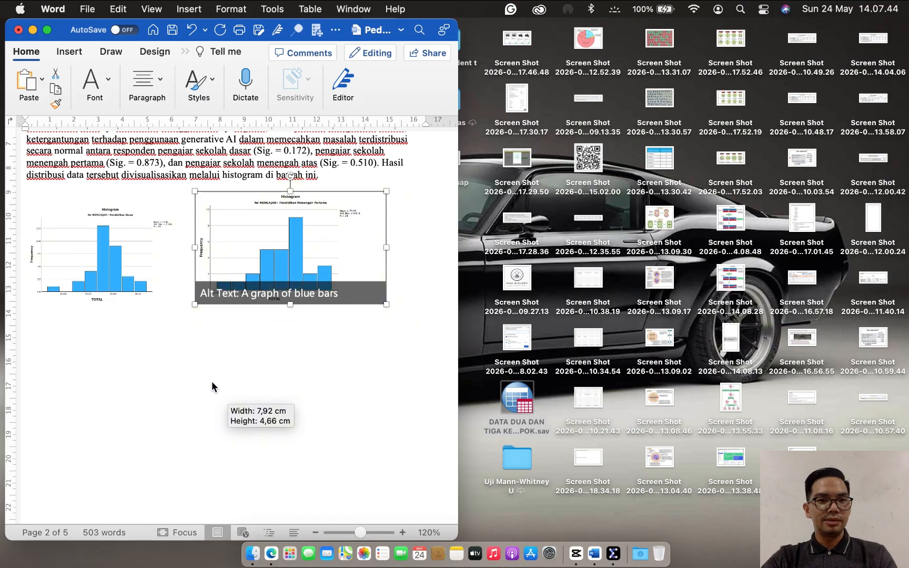
click(409, 282)
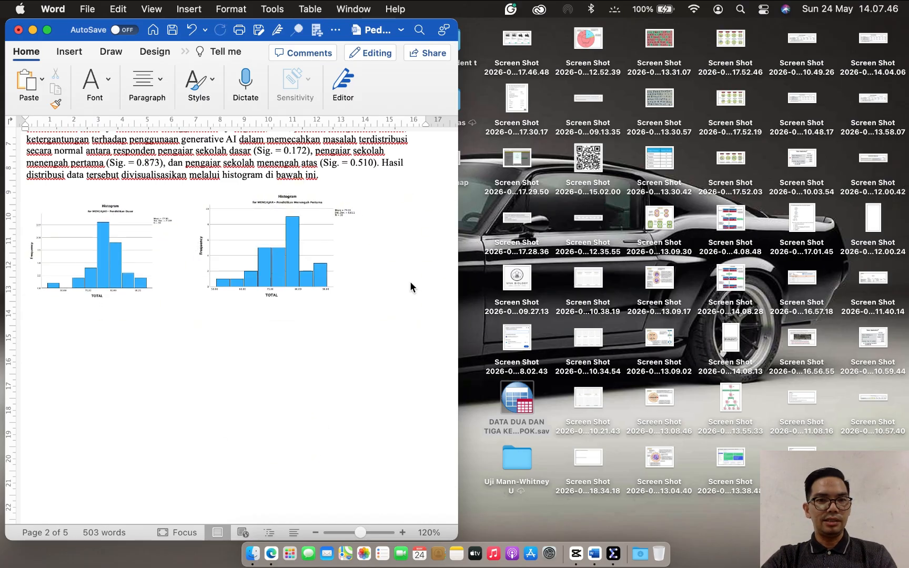
Switch to the SPSS output and copy the TOTAL histogram for MENGAJAR = Pendidikan Menengah Atas.
key(ctrl+Right)
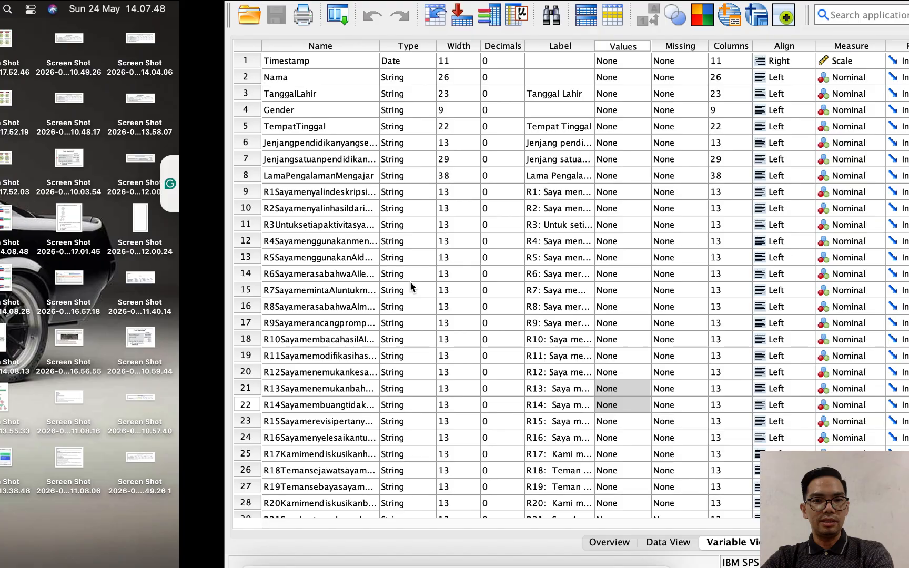
key(ctrl+Right)
scroll(479, 377, down, 2)
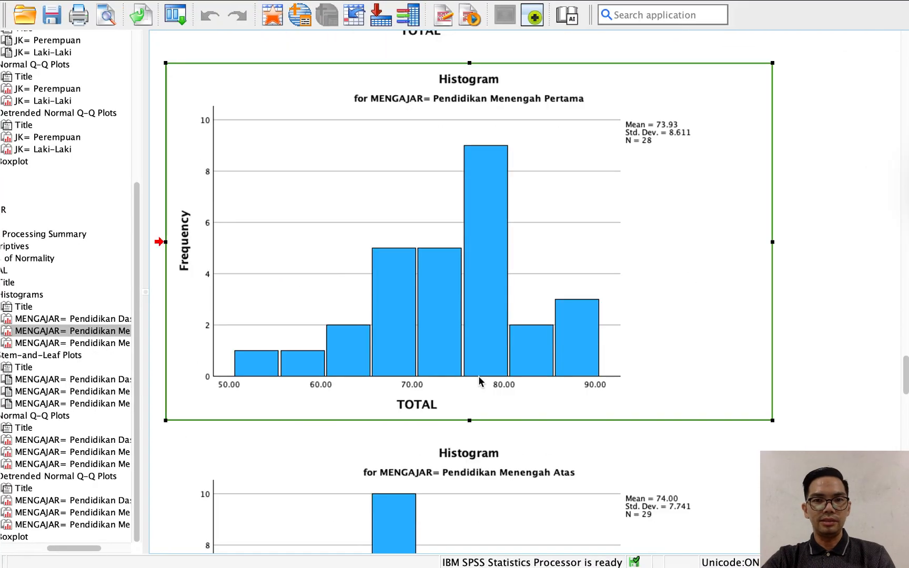
scroll(478, 376, down, 10)
click(481, 316)
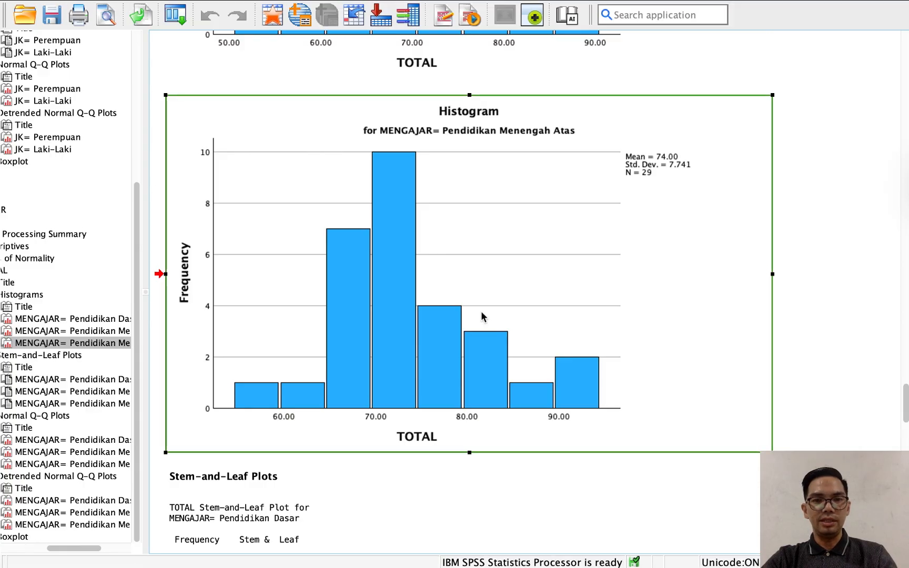
Back in Word, paste the Pendidikan Menengah Atas histogram after the second one and scale it down to about 8.8 by 5.2 cm.
key(ctrl+Left)
key(ctrl+Left)
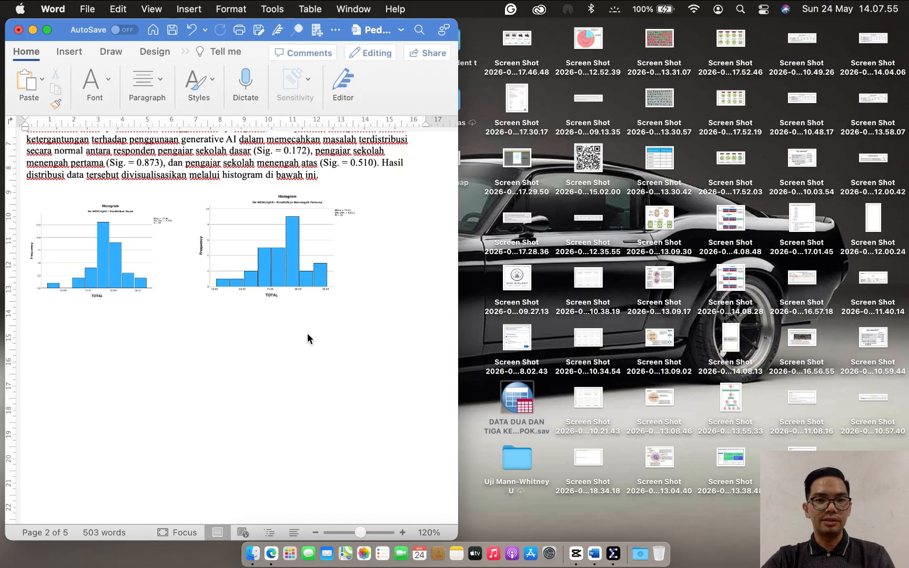
click(400, 293)
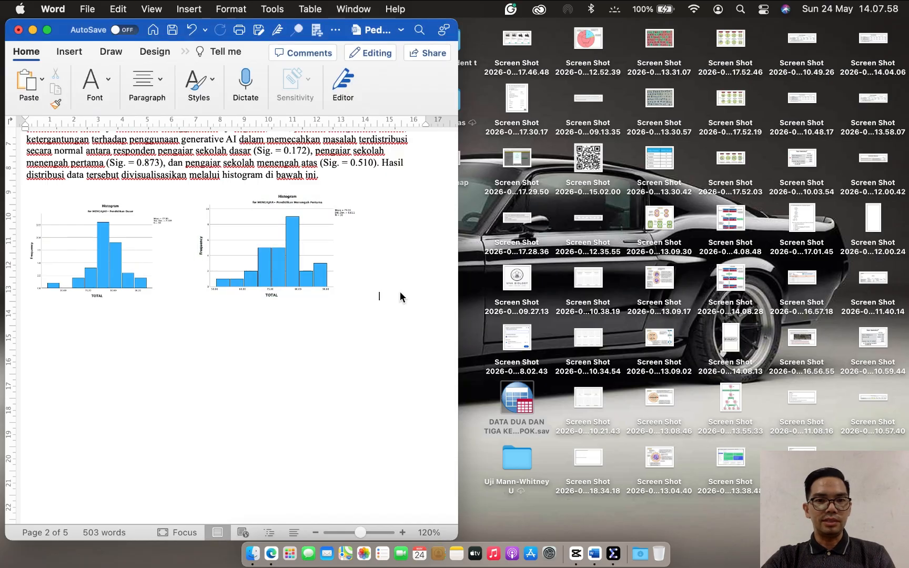
key(super+v)
click(263, 394)
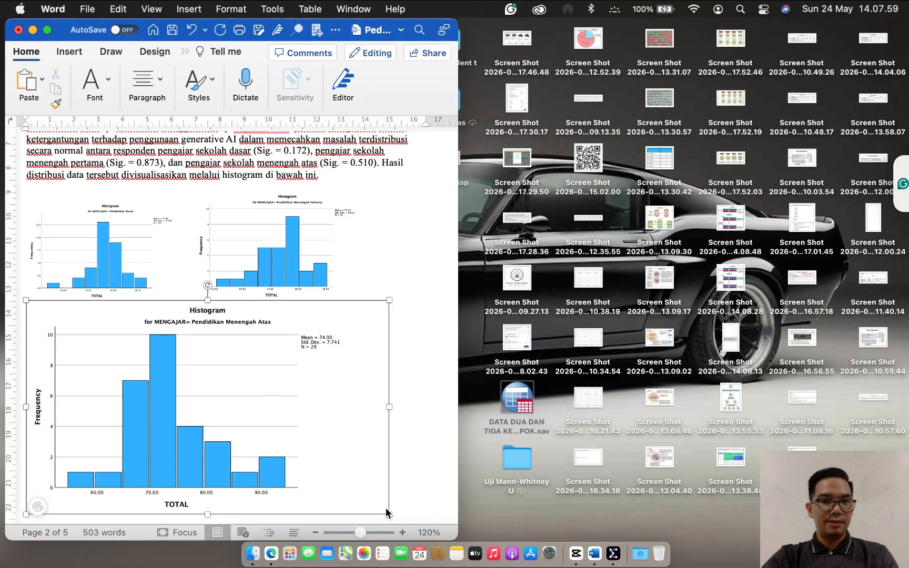
drag(388, 512, 239, 375)
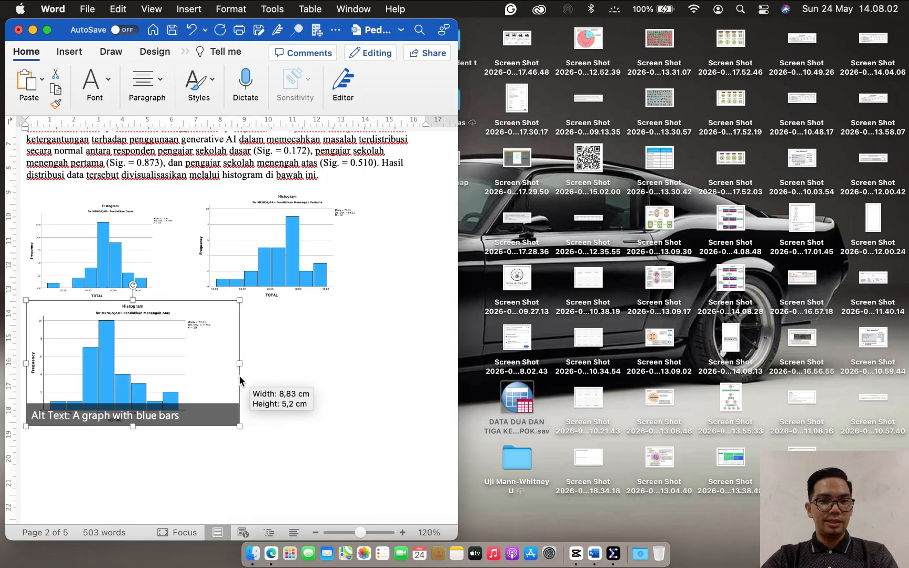
click(379, 403)
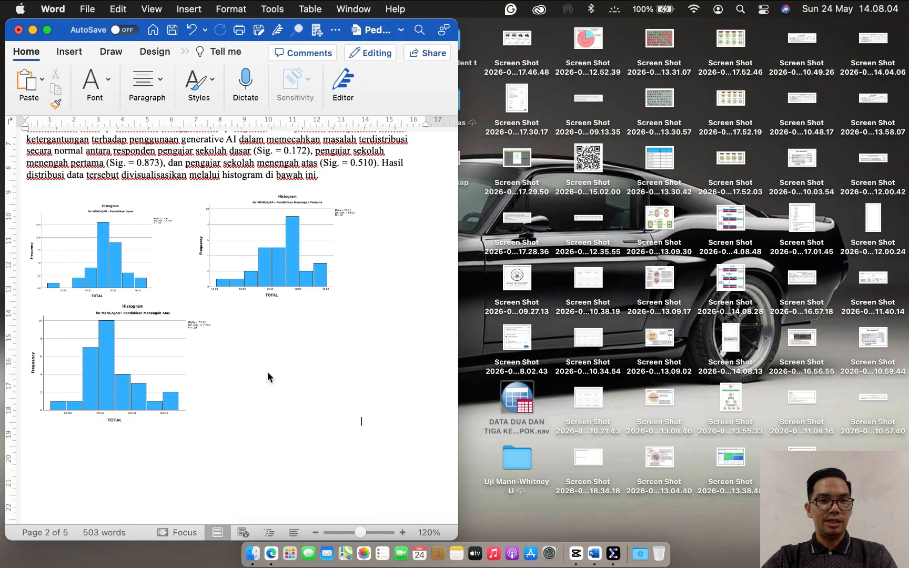
Review the three-group and two-group normality sections up to the Shapiro-Wilk criteria table, and switch to the SPSS data file.
scroll(253, 379, up, 2)
scroll(250, 381, up, 3)
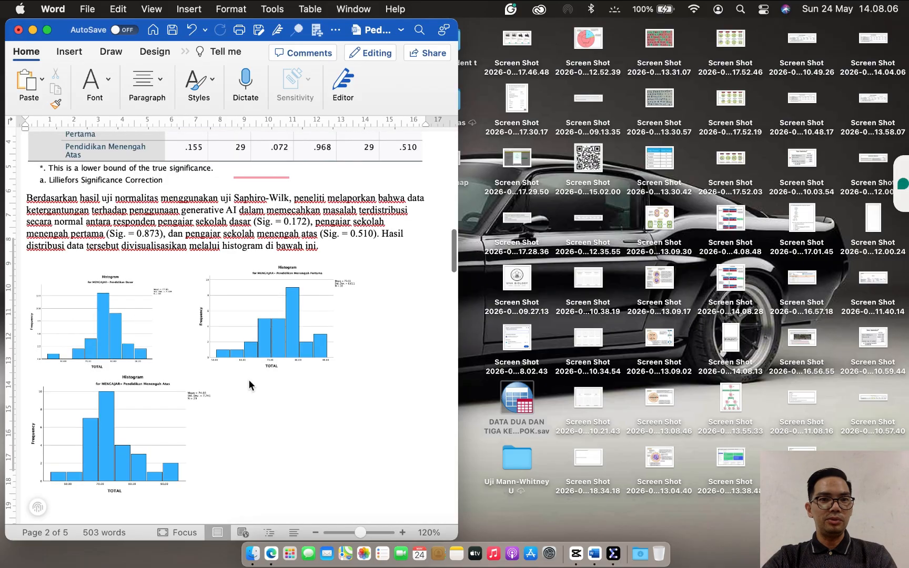
scroll(249, 379, up, 7)
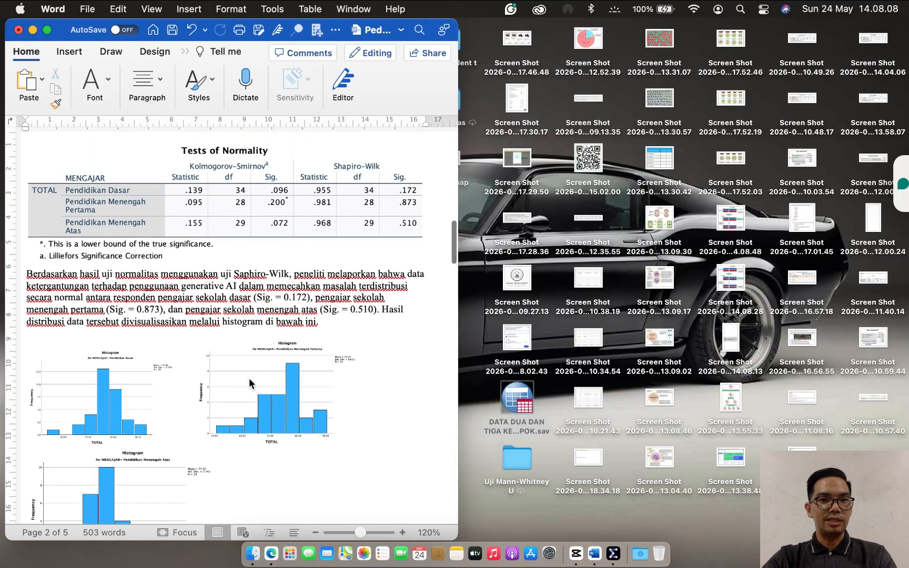
scroll(251, 379, up, 12)
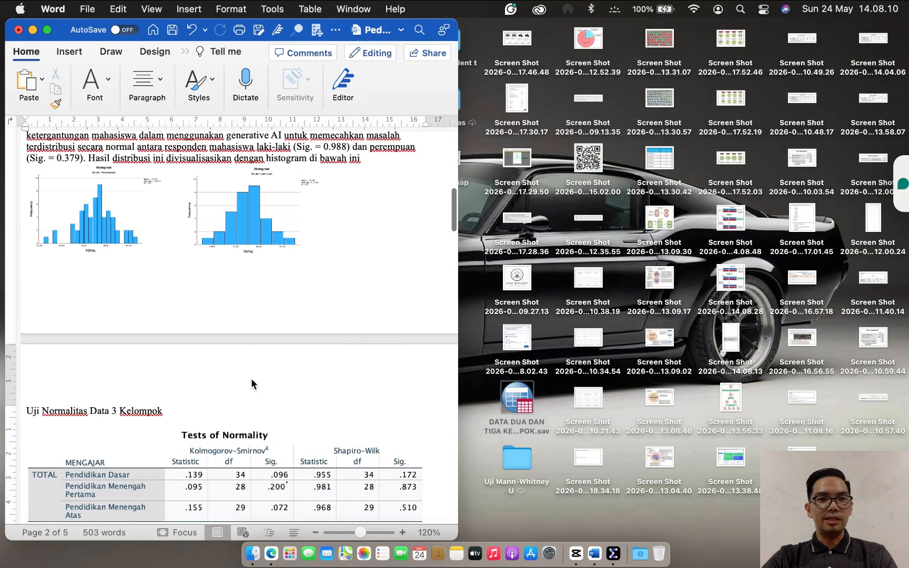
scroll(252, 382, up, 3)
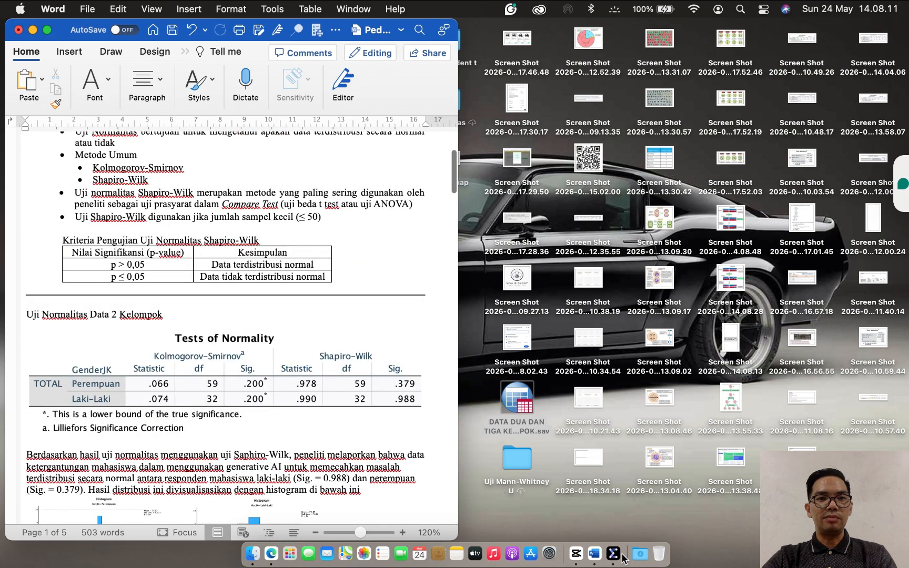
click(621, 555)
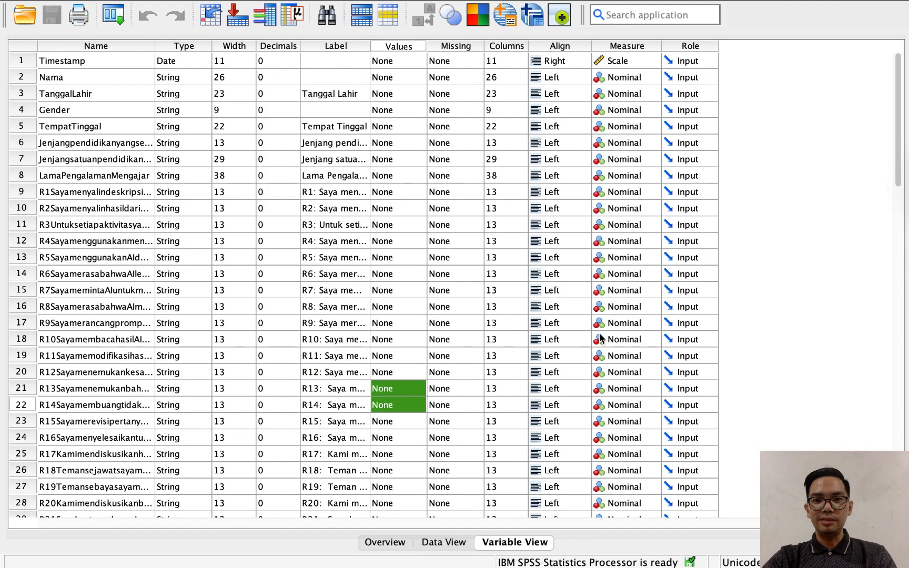